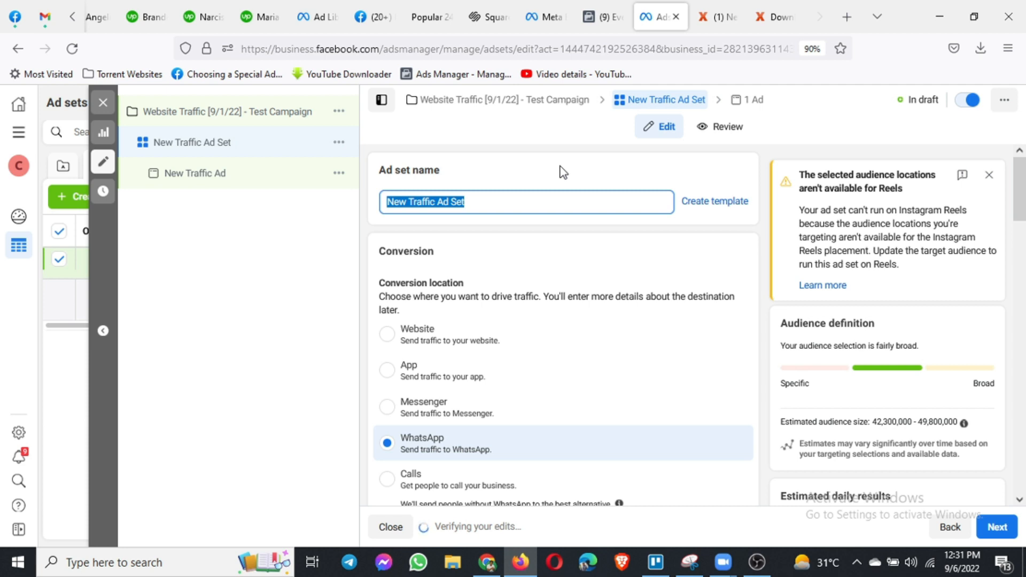
# - Name the ad set "US - M/F - 25-54 - Fashion - Mobile - NewsFeed"
pyautogui.write('US')
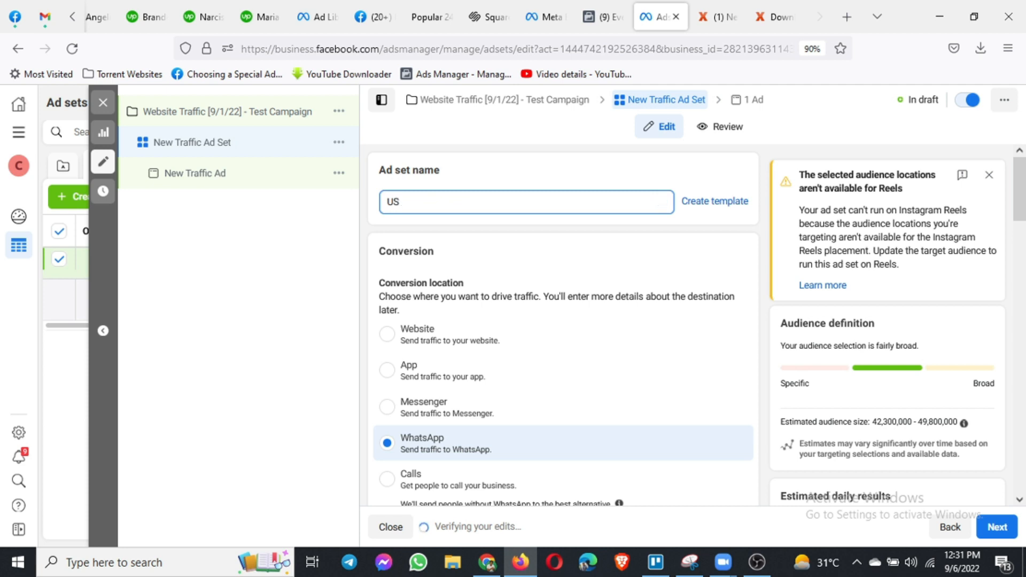
pyautogui.write(' -')
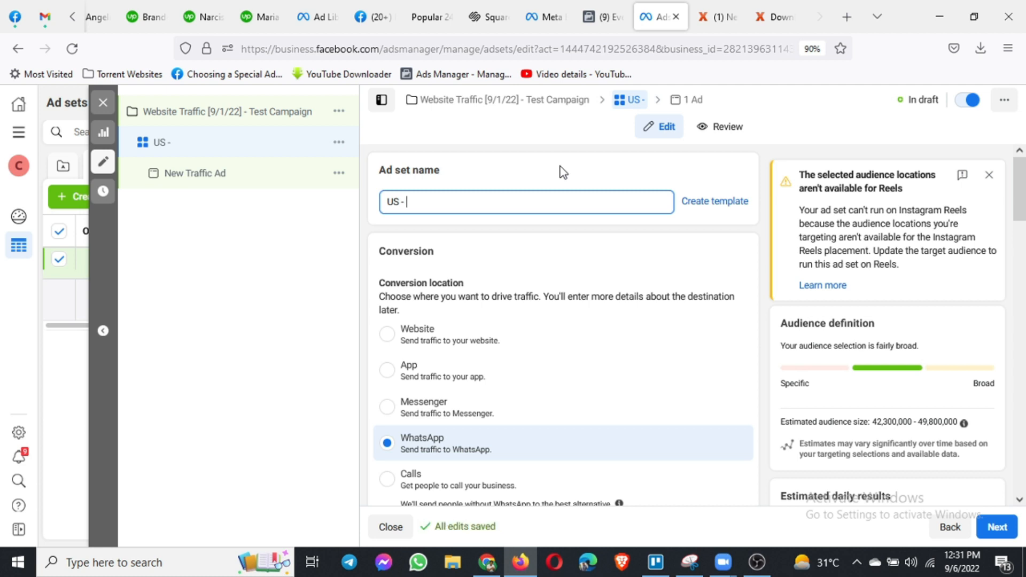
pyautogui.write('M/F - ')
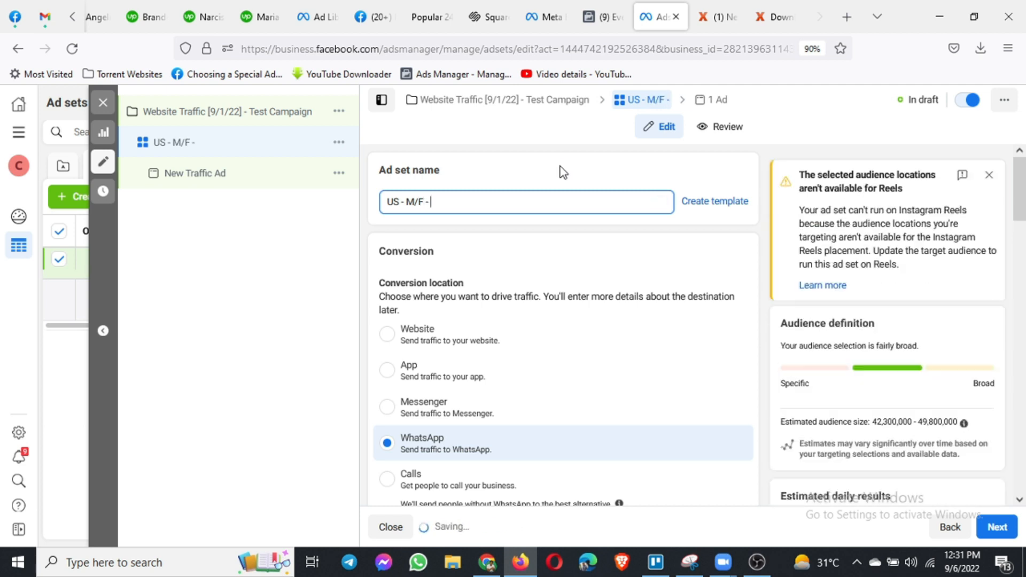
pyautogui.write('25')
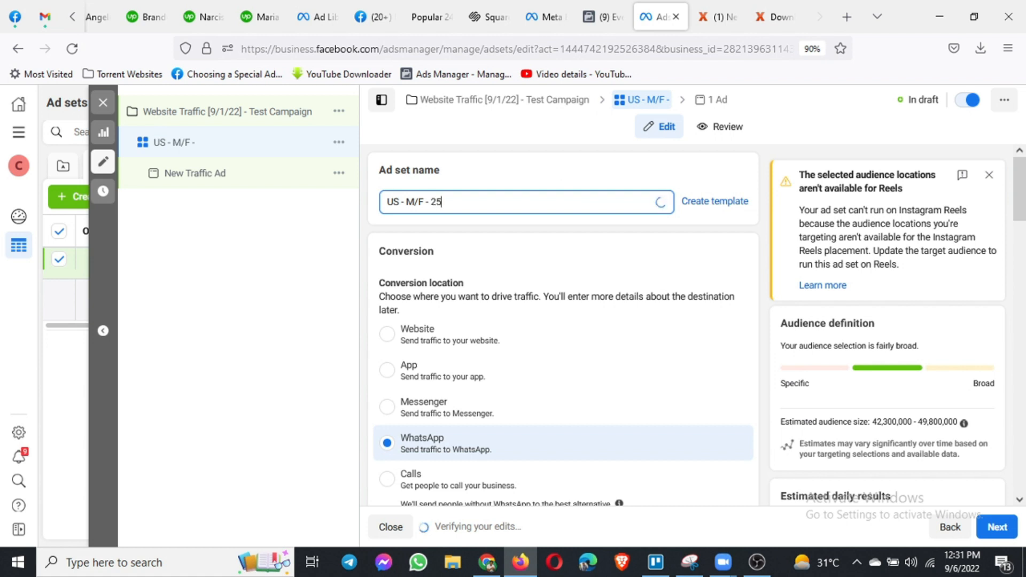
pyautogui.write('-')
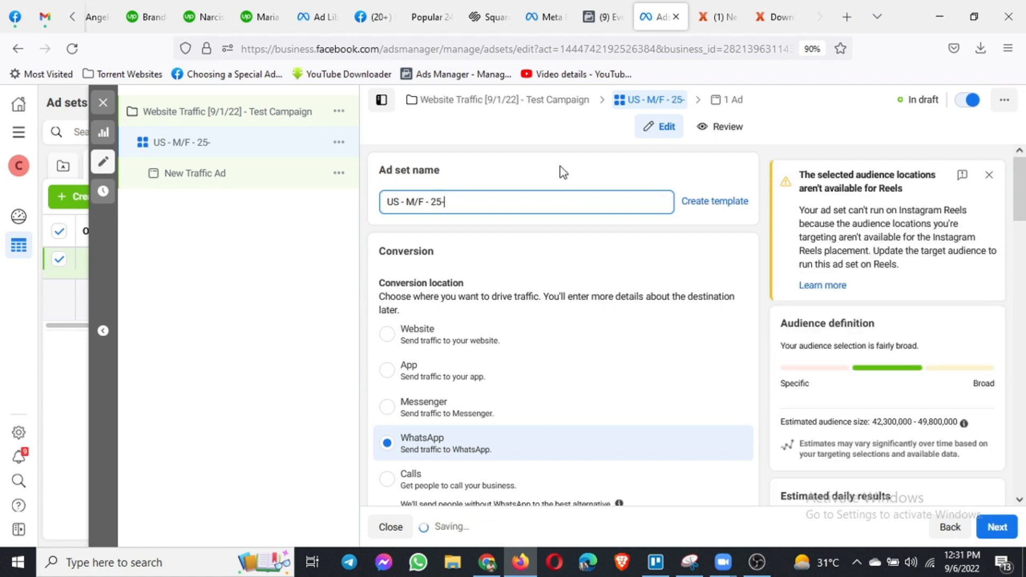
pyautogui.write('54')
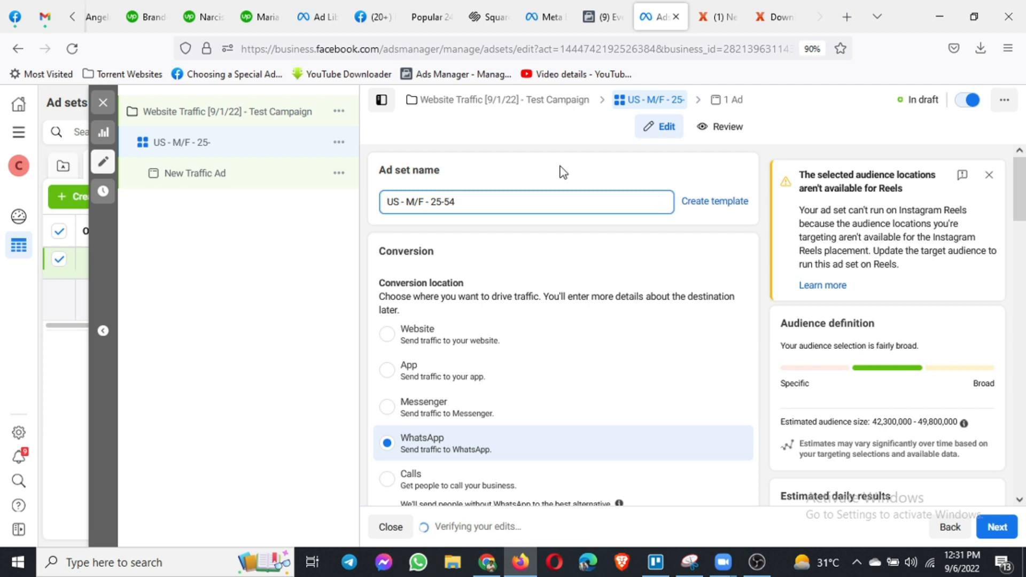
pyautogui.write(' -')
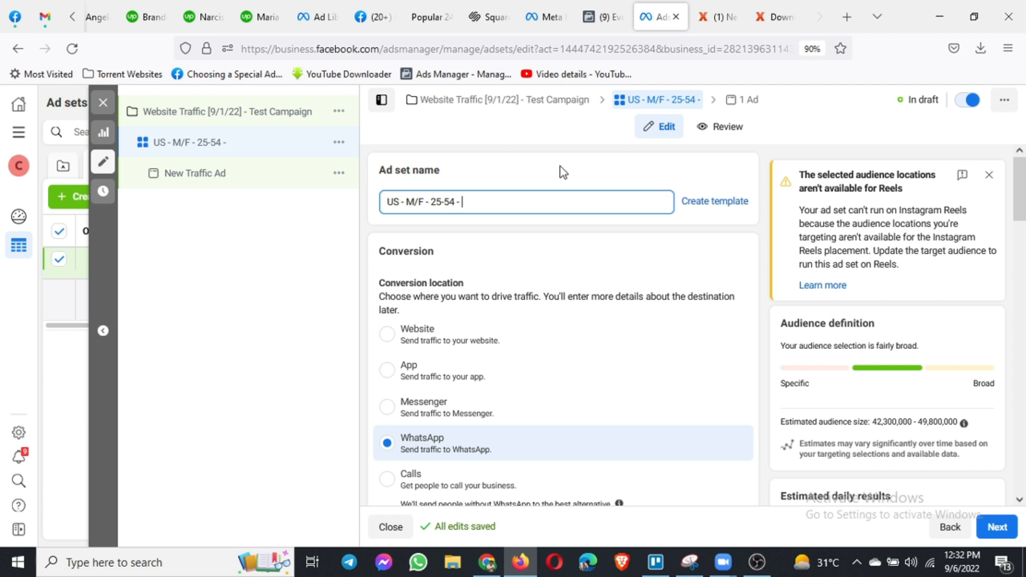
pyautogui.write('Fashion - Mobile')
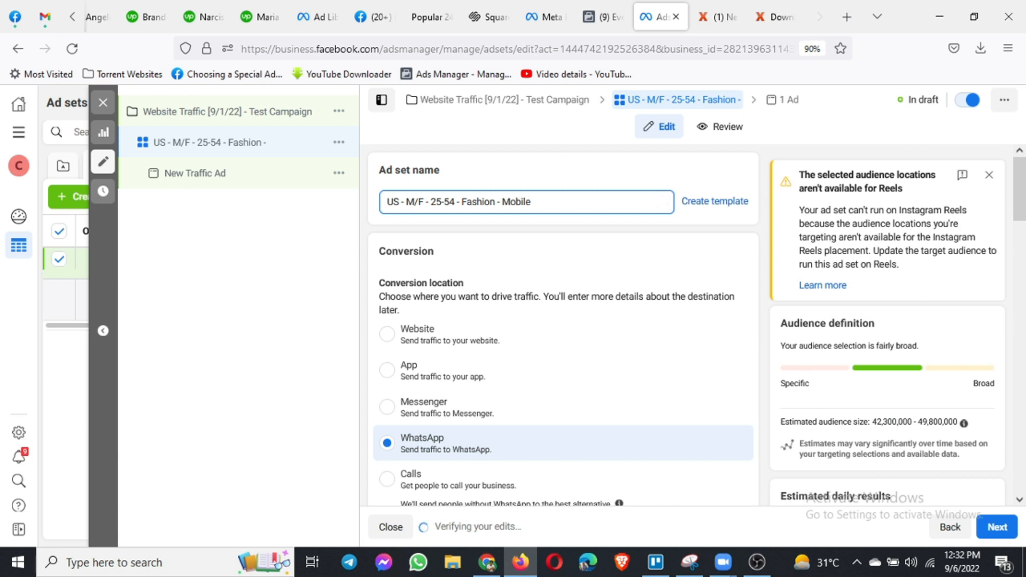
pyautogui.write(' - New')
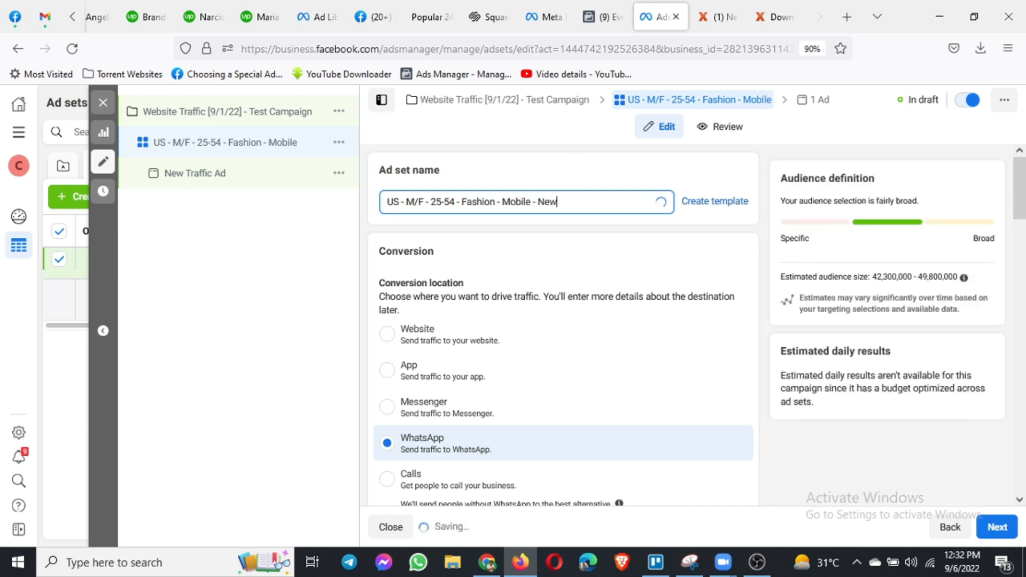
pyautogui.write('sFeed')
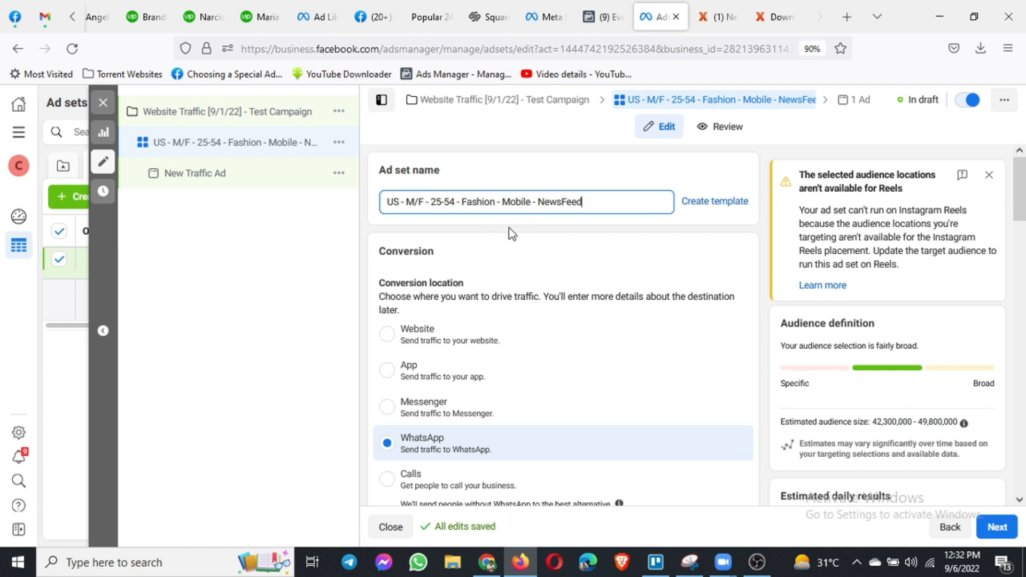
# - Set the ad set's conversion location to Website
pyautogui.scroll(-1, 509, 228)
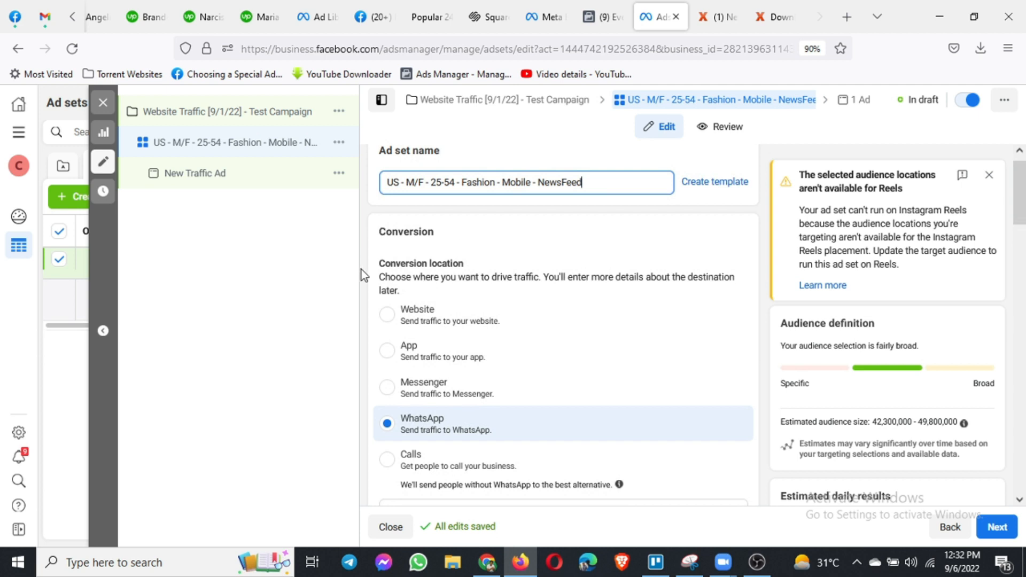
pyautogui.scroll(-1, 518, 230)
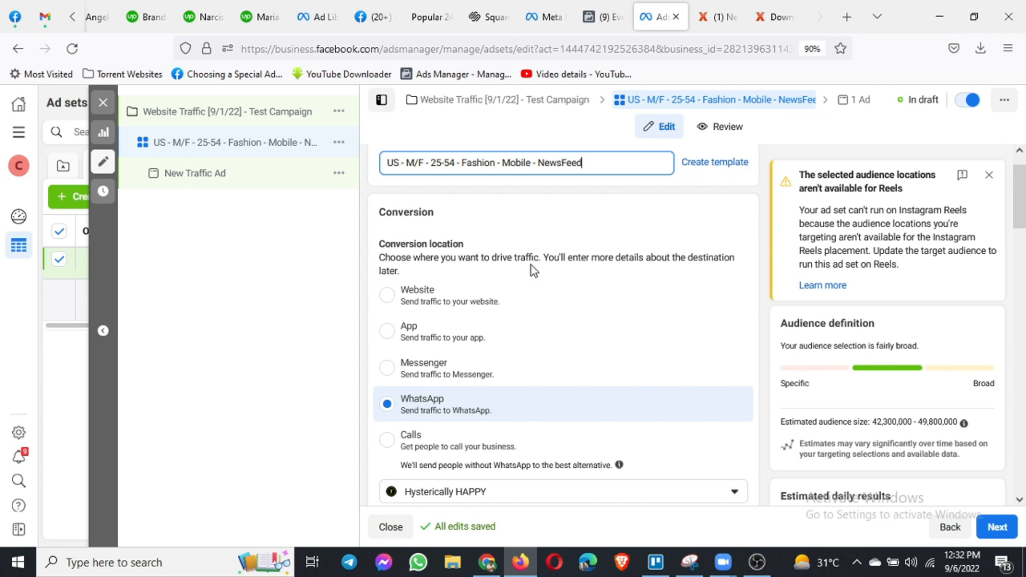
pyautogui.moveTo(537, 259); pyautogui.dragTo(381, 261)
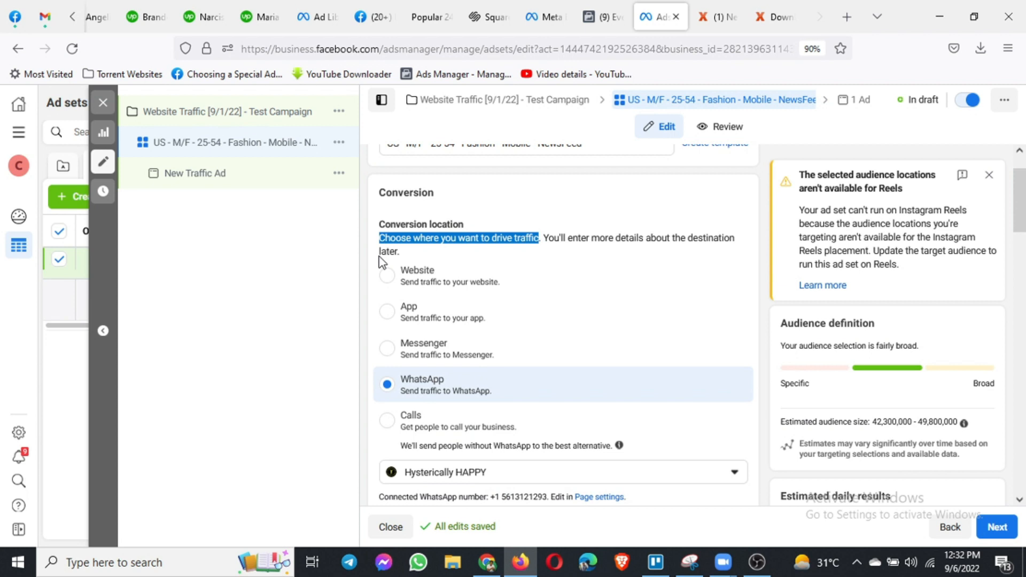
pyautogui.scroll(-1, 383, 261)
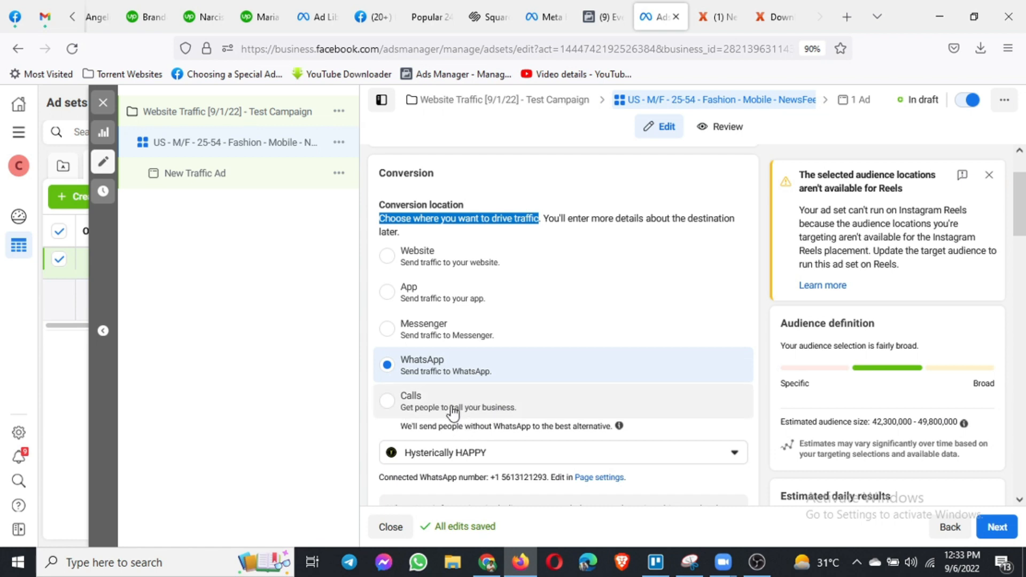
pyautogui.click(388, 257)
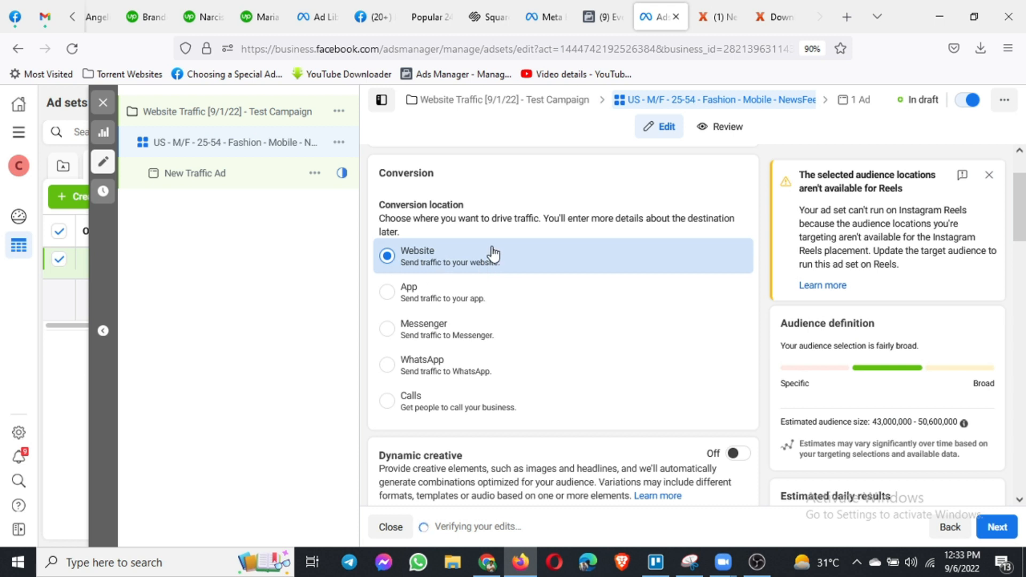
# - Review the Dynamic creative setting and its description
pyautogui.scroll(-1, 492, 253)
pyautogui.scroll(-3, 493, 254)
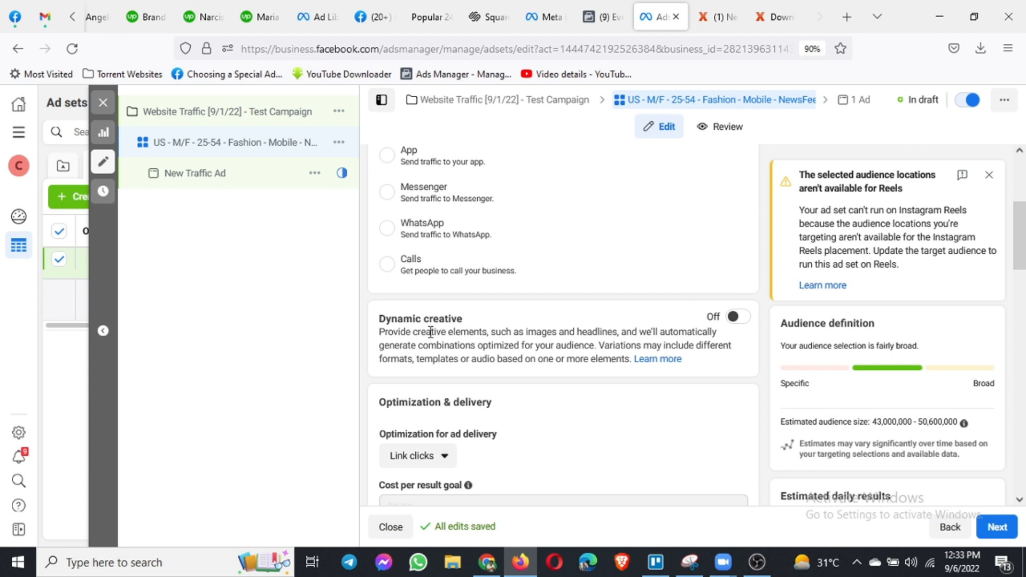
pyautogui.moveTo(377, 324); pyautogui.dragTo(466, 324)
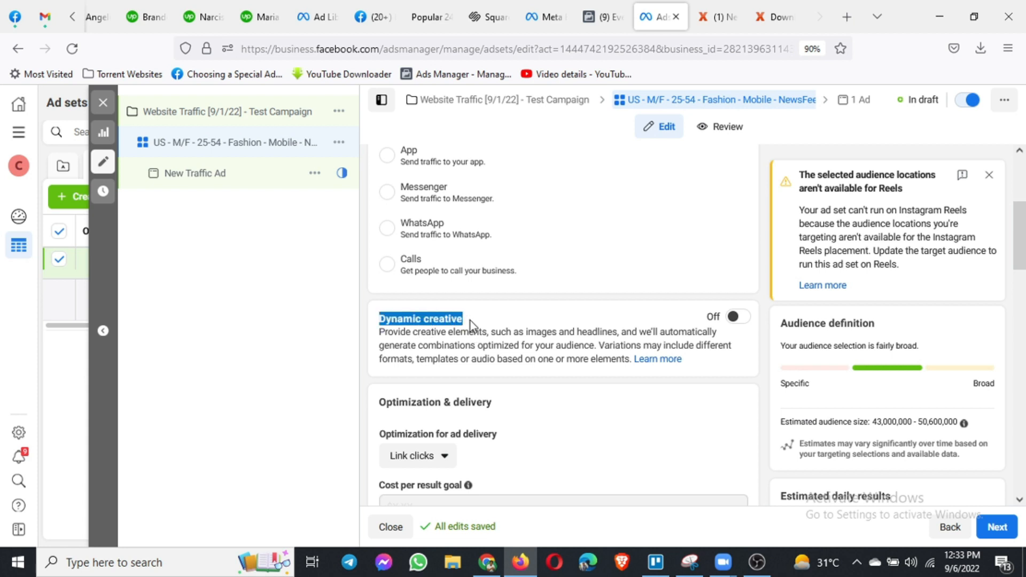
pyautogui.scroll(-1, 503, 342)
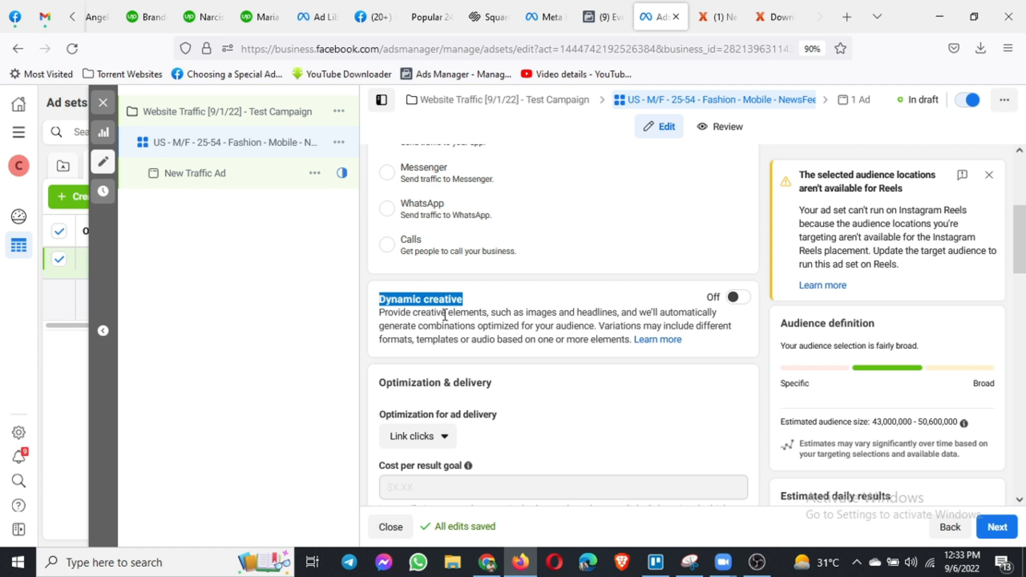
pyautogui.click(533, 311)
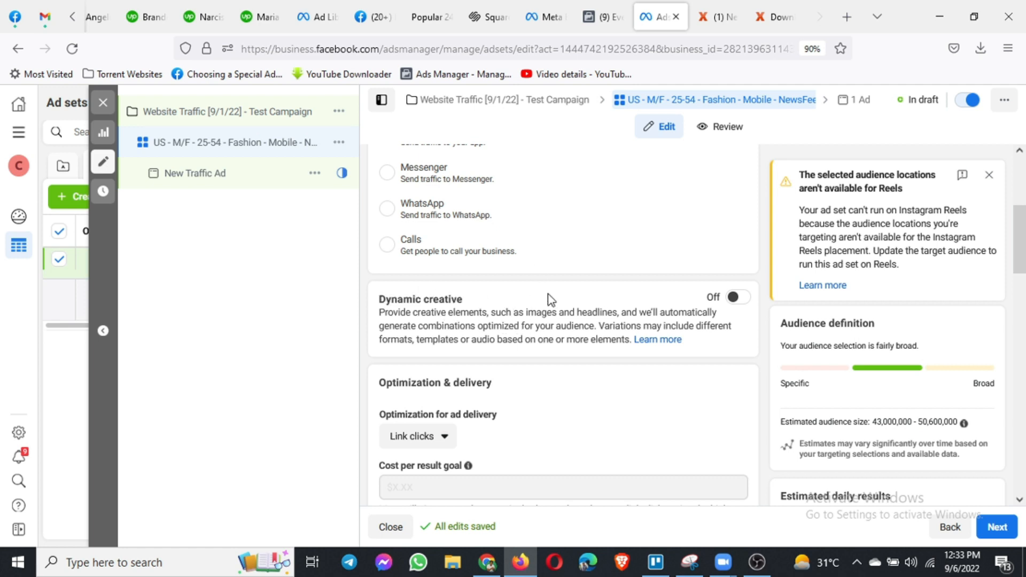
# - Review the choices for optimization for ad delivery and select Link clicks
pyautogui.scroll(-1, 538, 302)
pyautogui.scroll(-3, 537, 299)
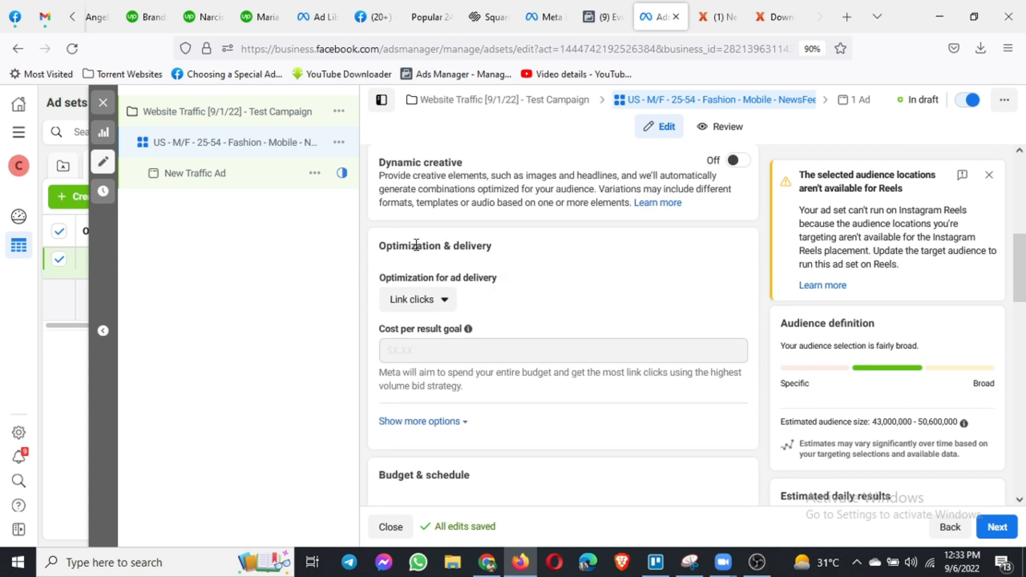
pyautogui.moveTo(379, 246); pyautogui.dragTo(495, 257)
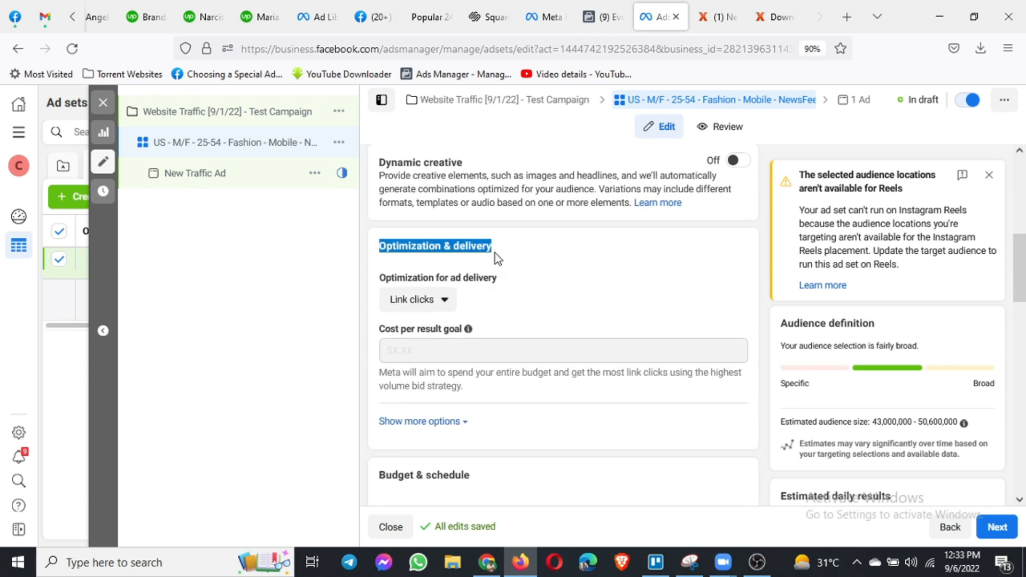
pyautogui.scroll(-1, 494, 252)
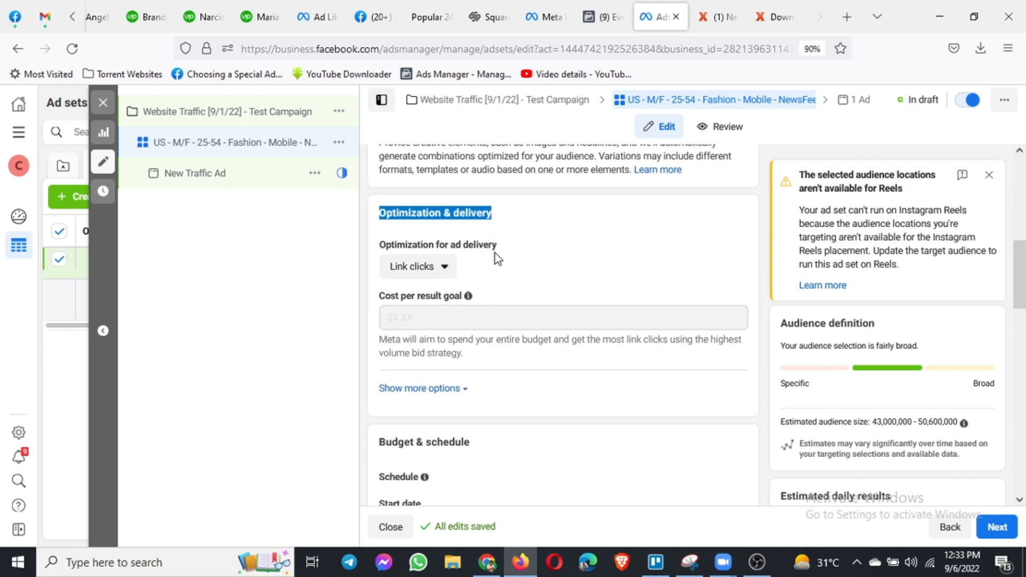
pyautogui.click(428, 270)
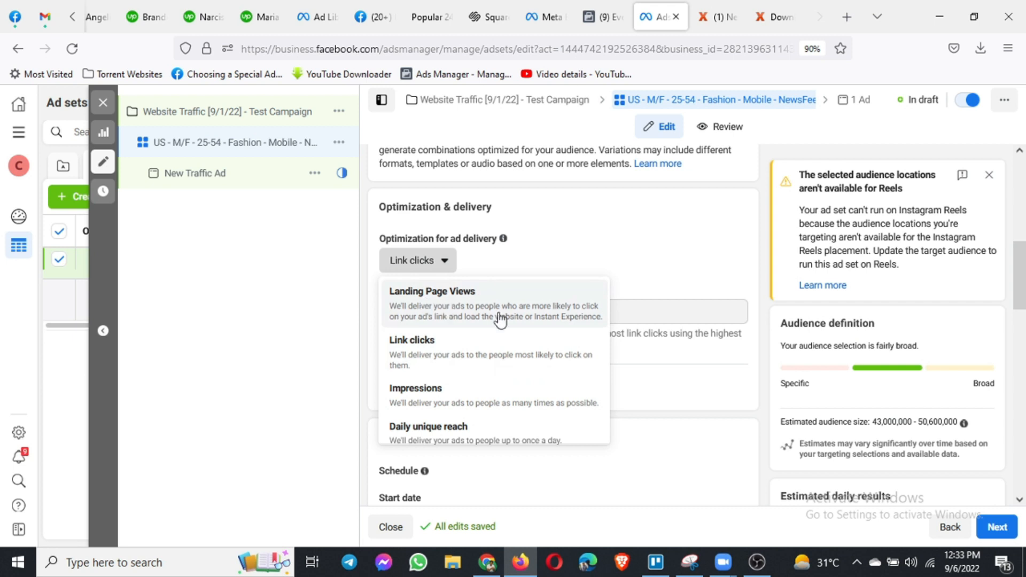
pyautogui.scroll(-1, 481, 374)
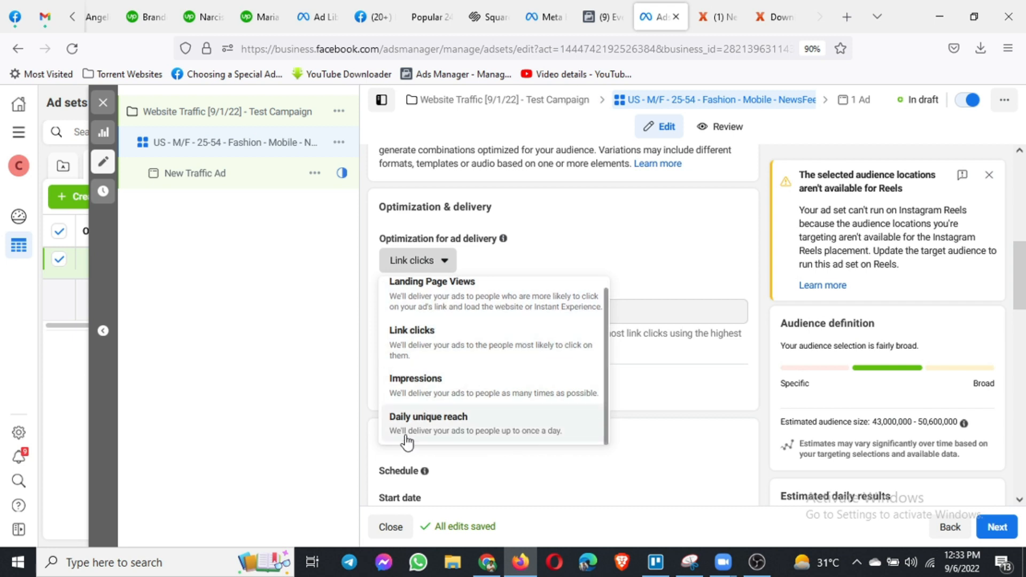
pyautogui.scroll(1, 456, 428)
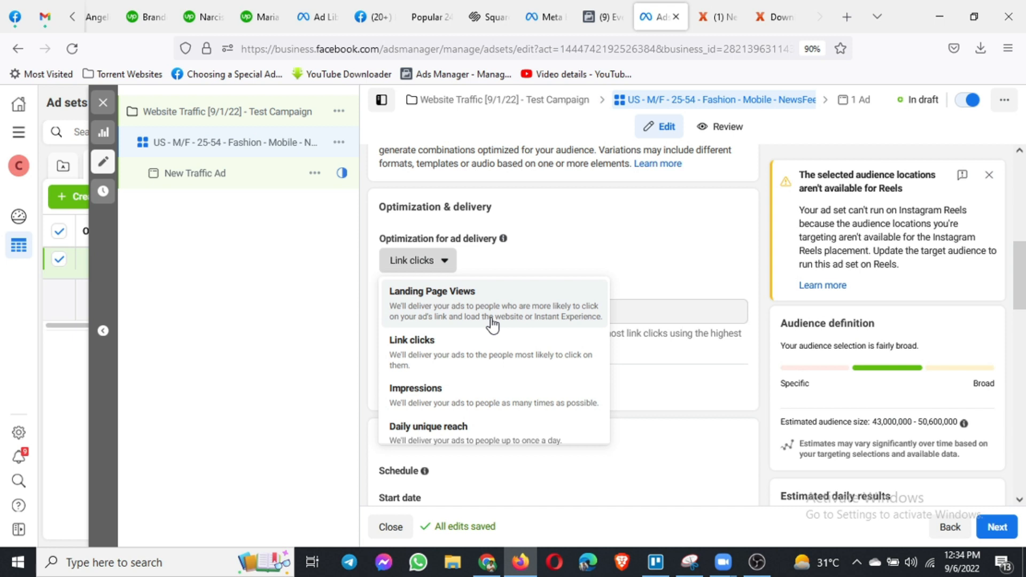
pyautogui.scroll(-1, 470, 342)
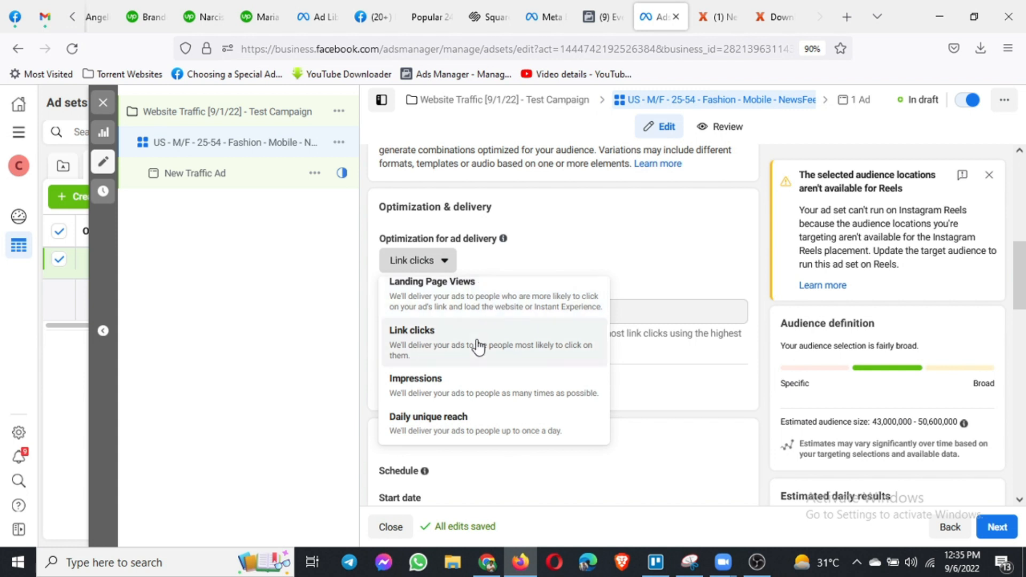
pyautogui.click(419, 347)
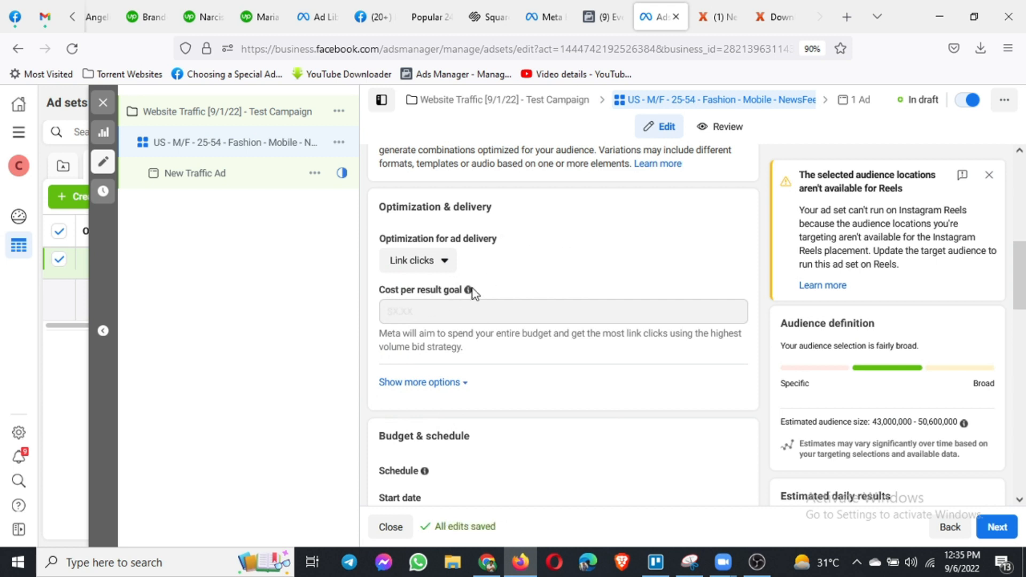
# - Read the explanation of the cost per result goal in the optimization and delivery settings
pyautogui.moveTo(468, 292)
pyautogui.moveTo(496, 303)
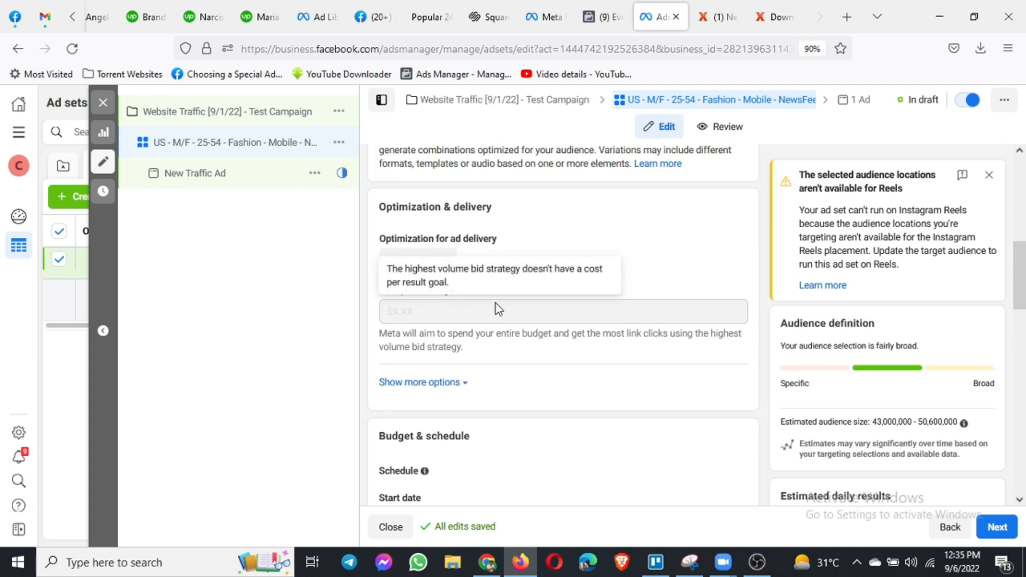
pyautogui.scroll(-1, 495, 320)
pyautogui.scroll(-1, 493, 332)
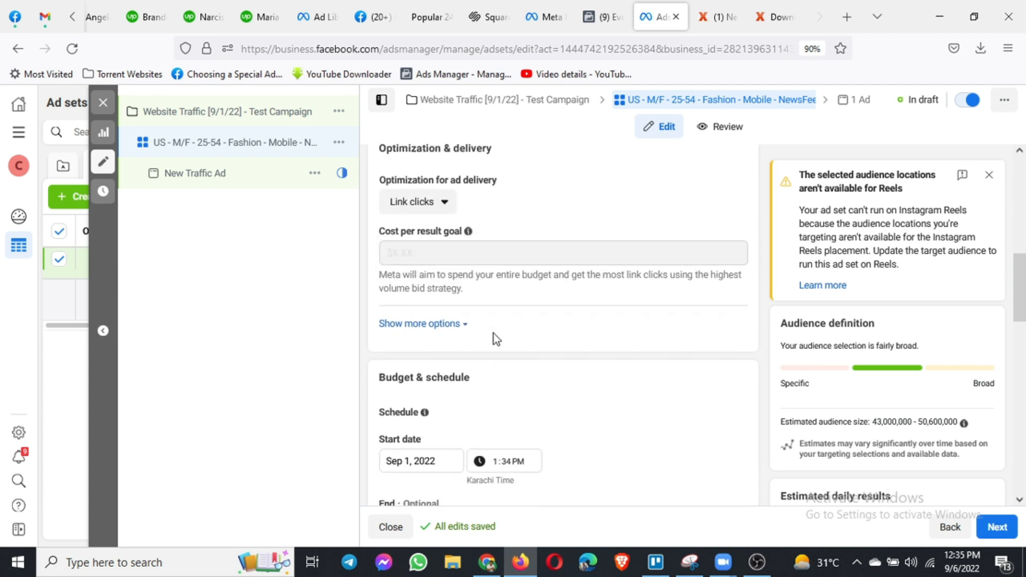
pyautogui.scroll(1, 493, 334)
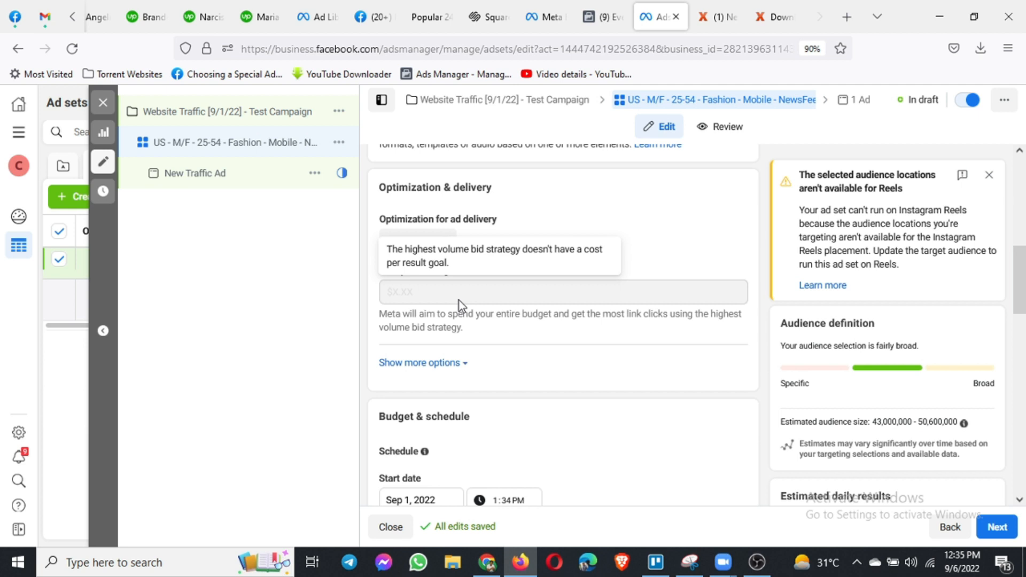
# - Expand the additional optimization and delivery options and review the choices for when you get charged
pyautogui.scroll(-3, 496, 323)
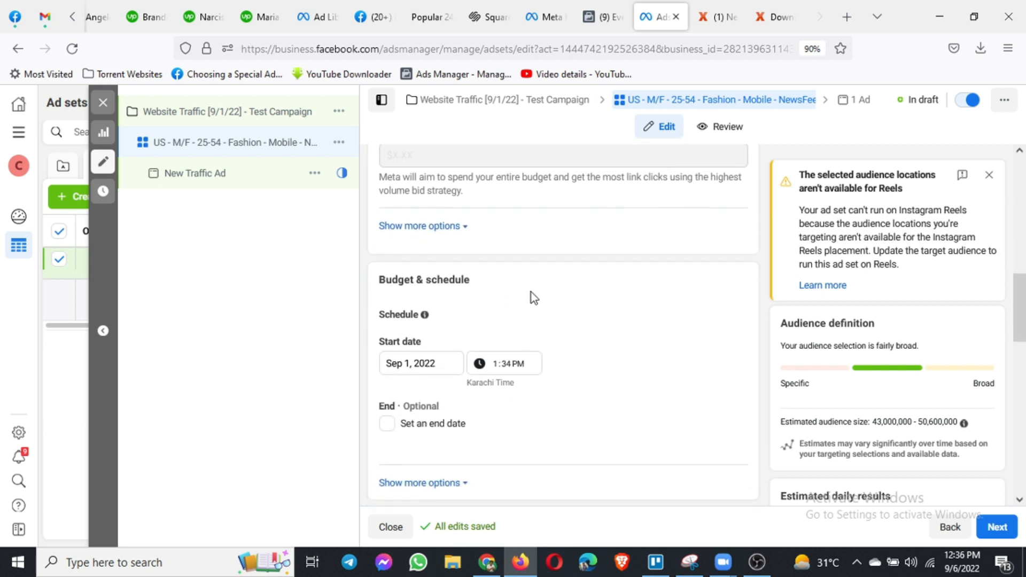
pyautogui.scroll(-1, 531, 293)
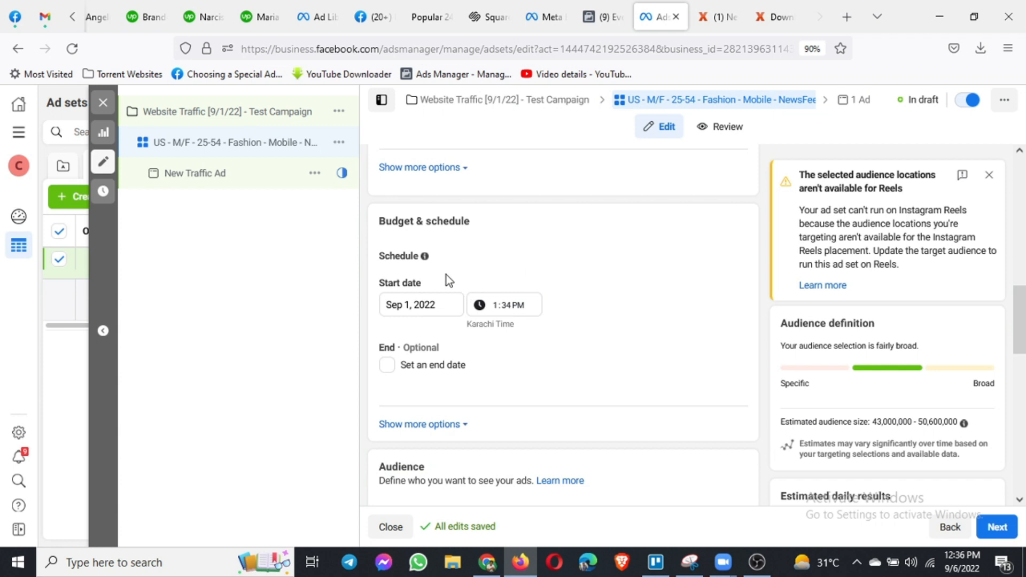
pyautogui.scroll(1, 447, 275)
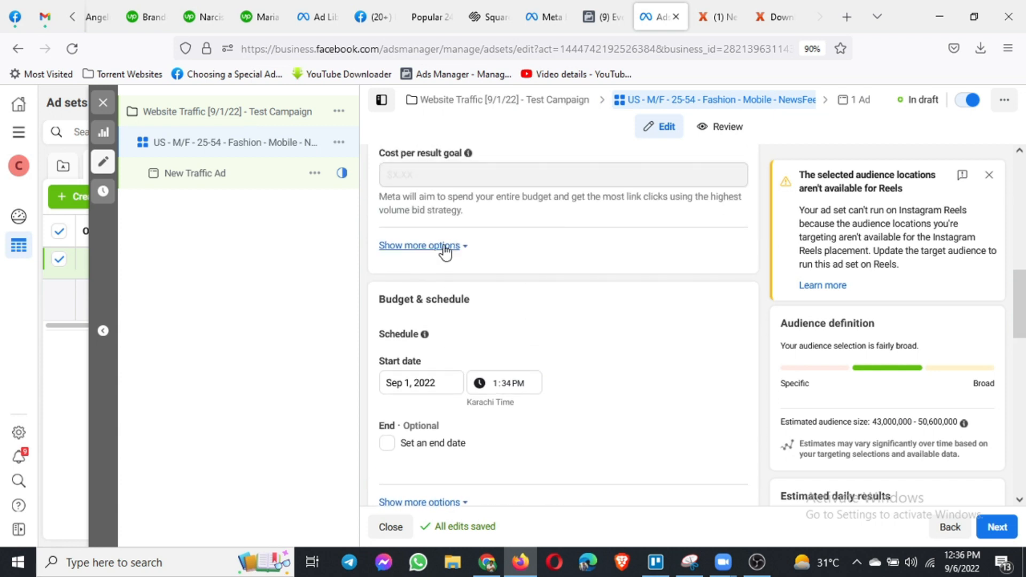
pyautogui.click(444, 245)
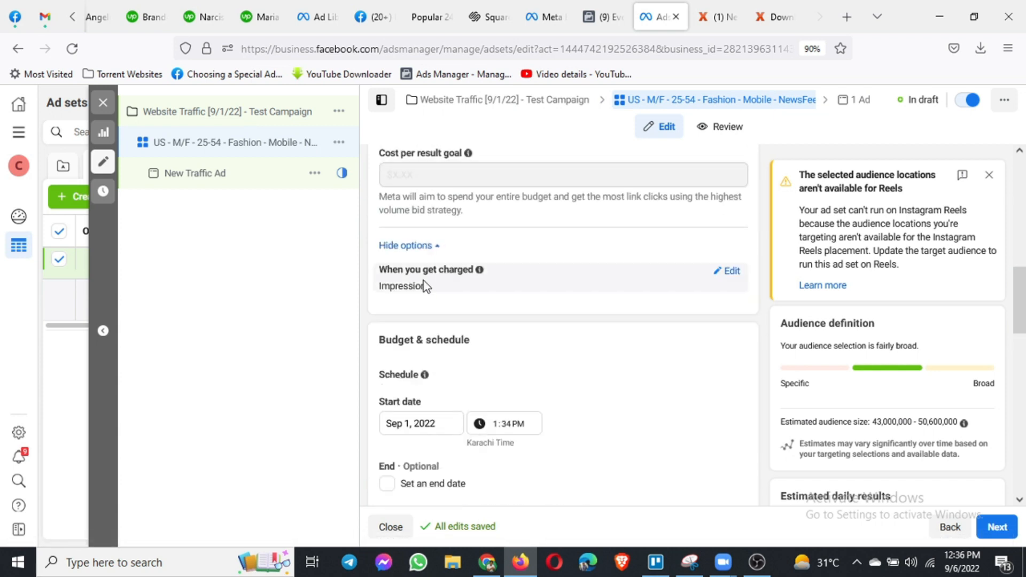
pyautogui.click(729, 271)
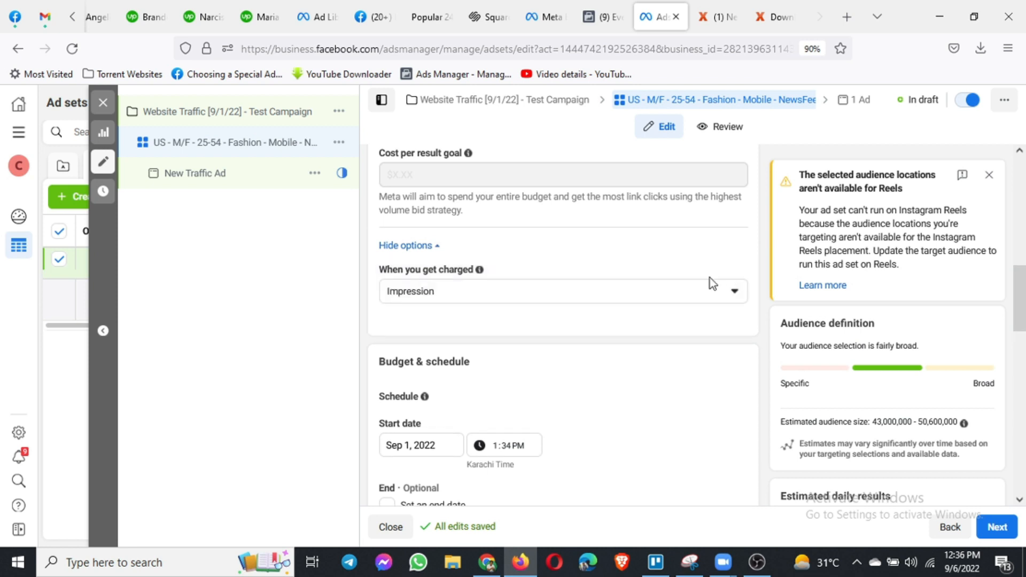
pyautogui.click(680, 297)
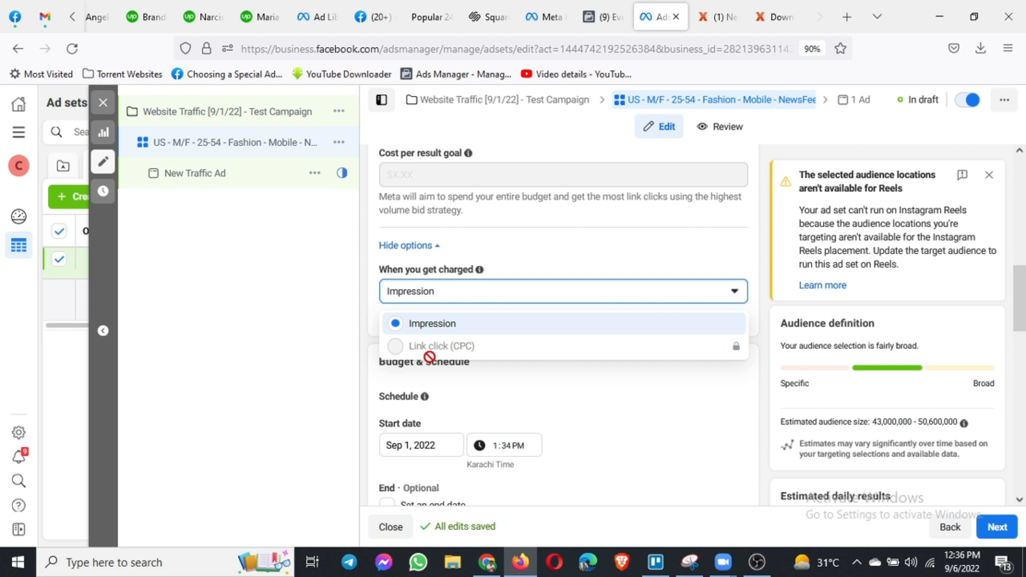
pyautogui.click(766, 292)
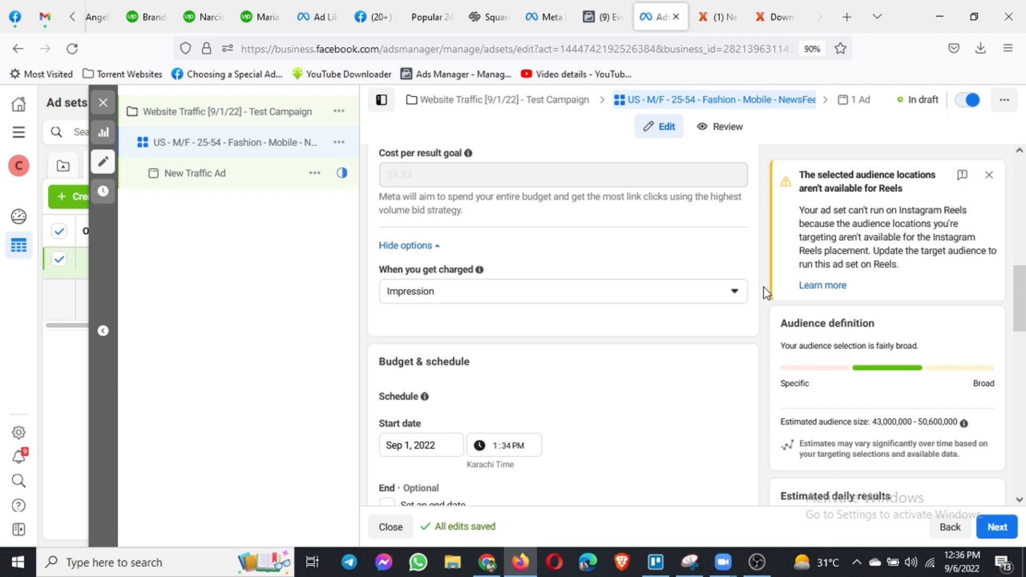
pyautogui.click(716, 295)
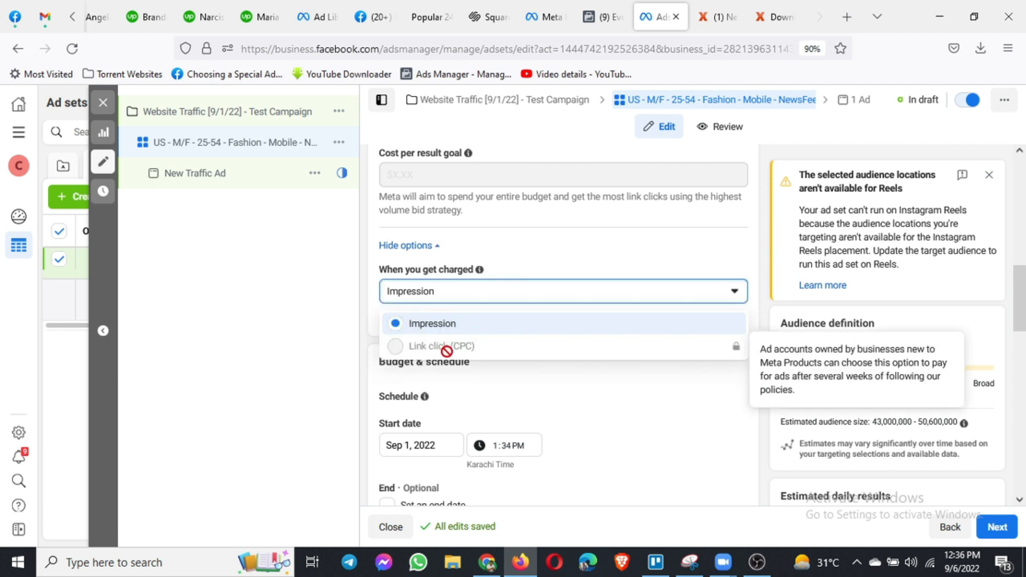
pyautogui.click(766, 299)
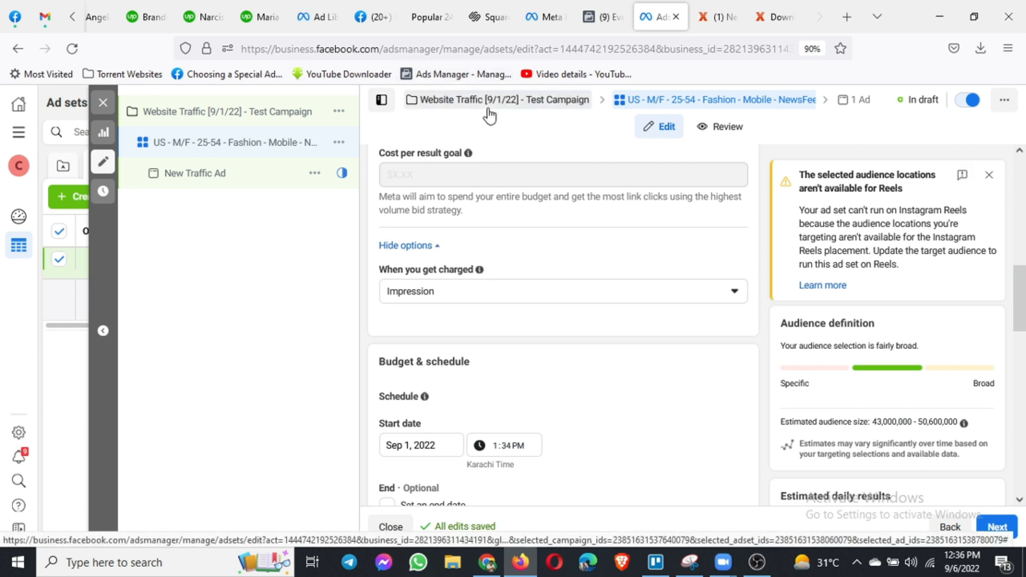
# - Set the optimization for ad delivery to Landing Page Views
pyautogui.scroll(3, 558, 278)
pyautogui.scroll(4, 517, 307)
pyautogui.scroll(-3, 513, 321)
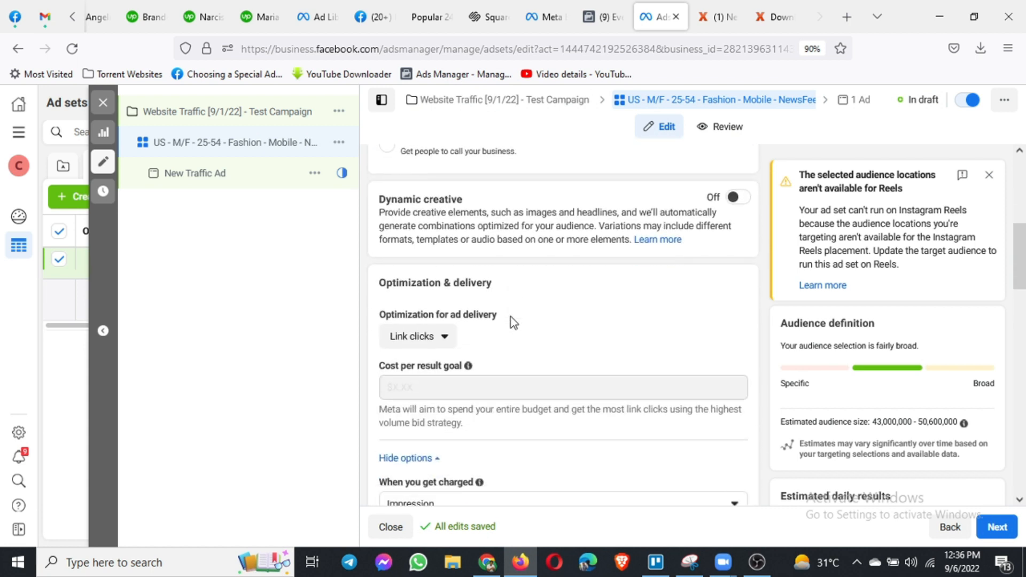
pyautogui.scroll(-1, 513, 322)
pyautogui.moveTo(377, 279); pyautogui.dragTo(402, 313)
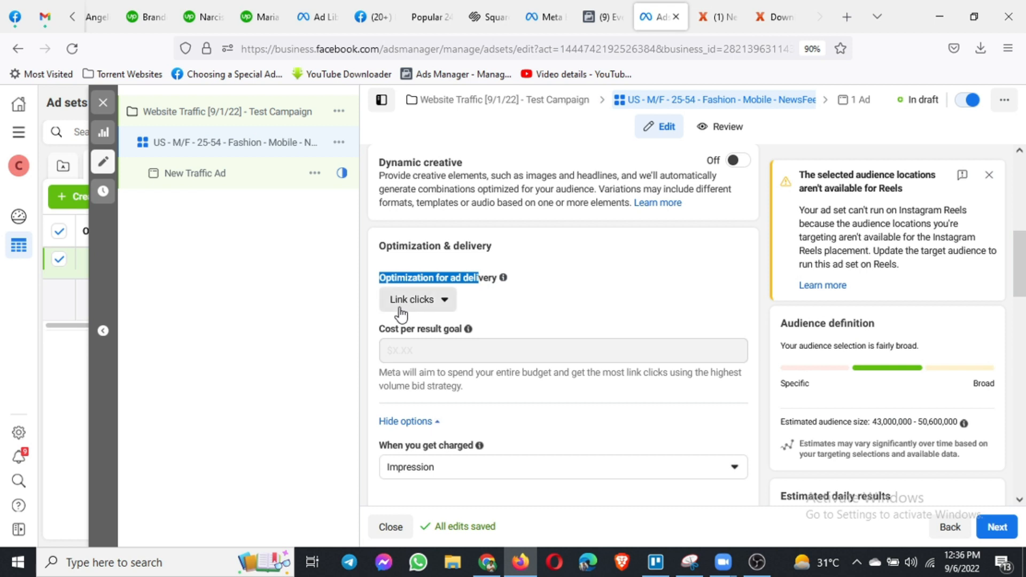
pyautogui.click(440, 304)
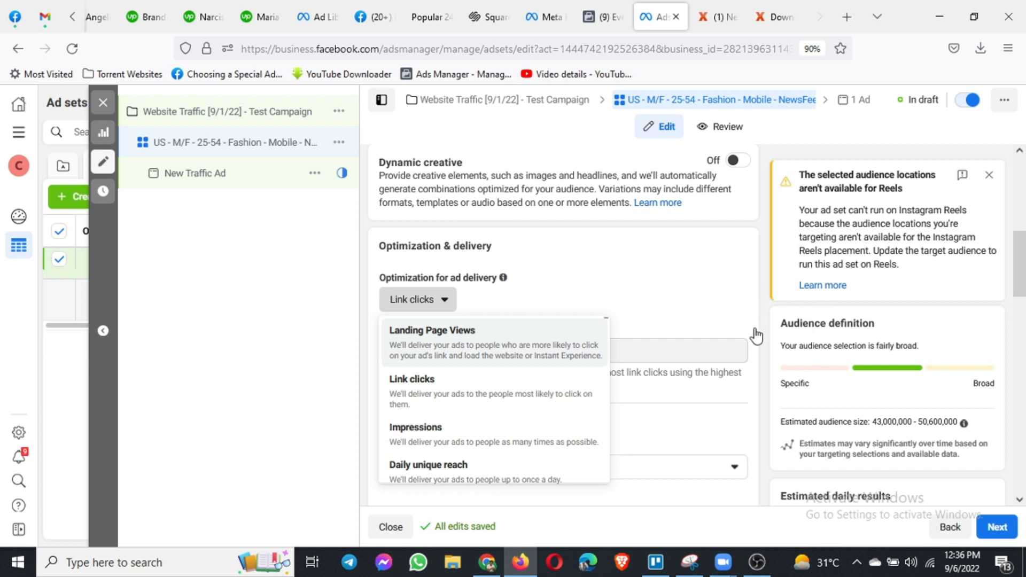
pyautogui.press('Return')
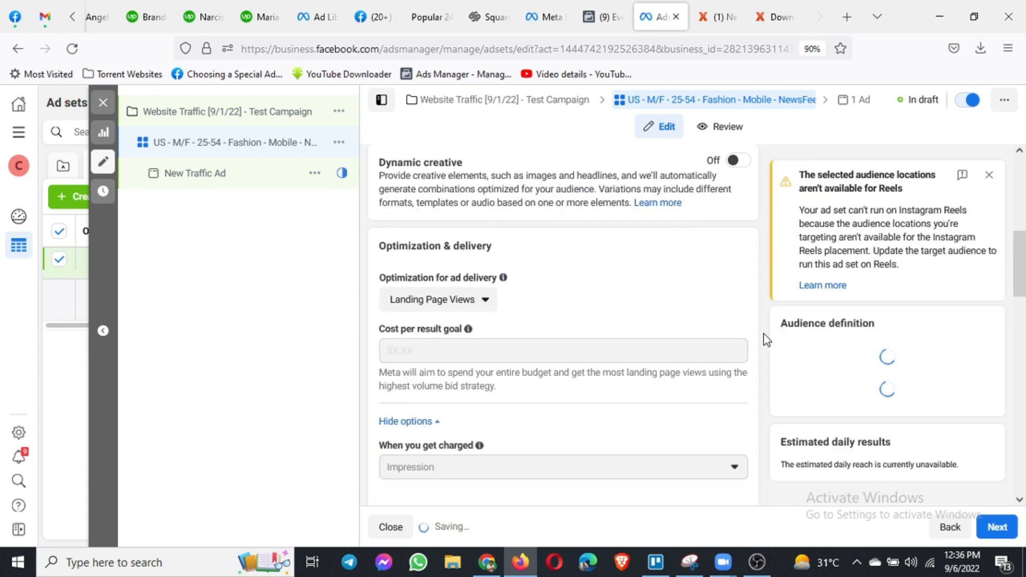
# - Set the optimization for ad delivery to Link clicks and check the availability of the Link click (CPC) charging choice
pyautogui.scroll(-1, 532, 367)
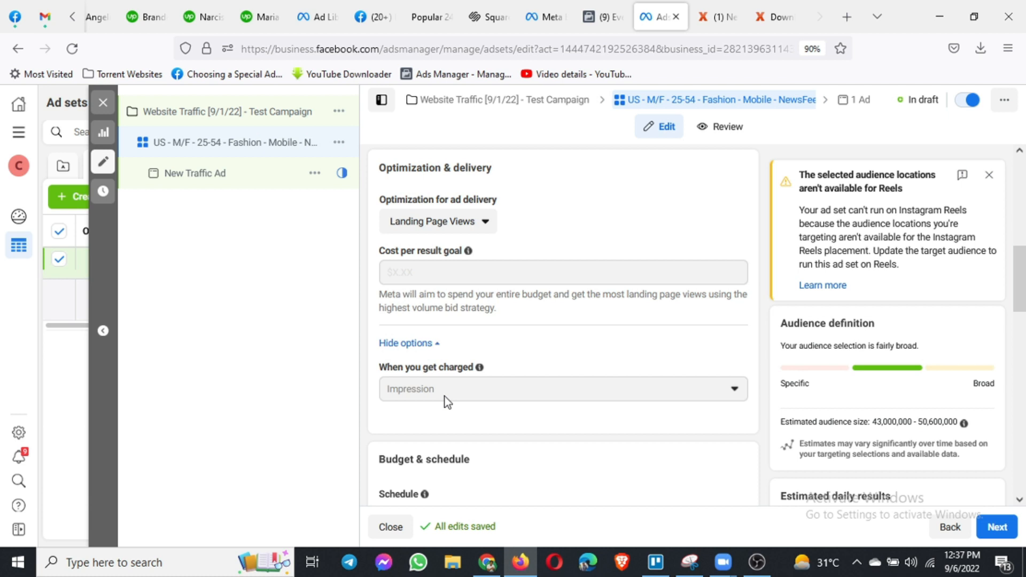
pyautogui.click(428, 222)
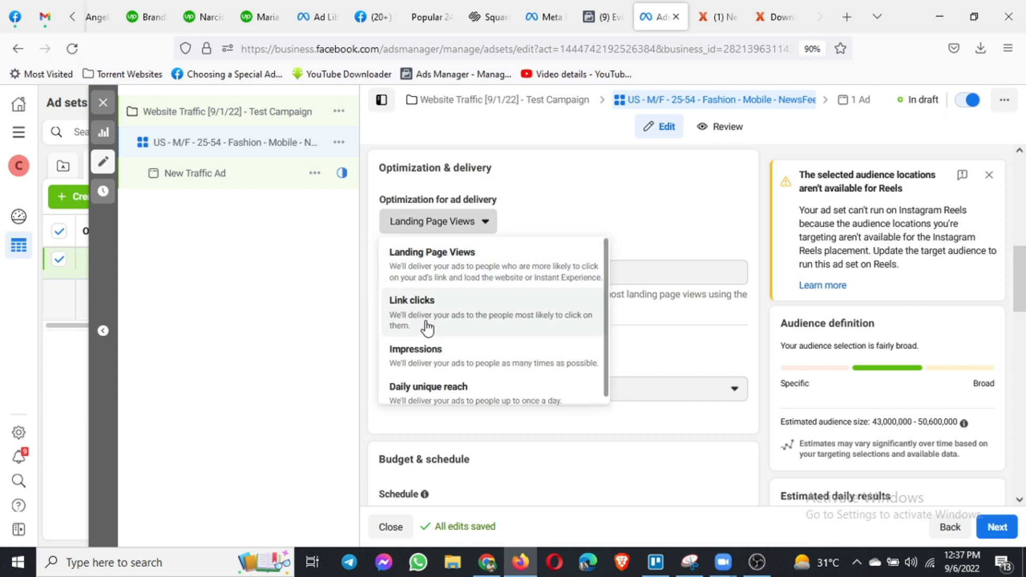
pyautogui.click(427, 326)
pyautogui.click(565, 395)
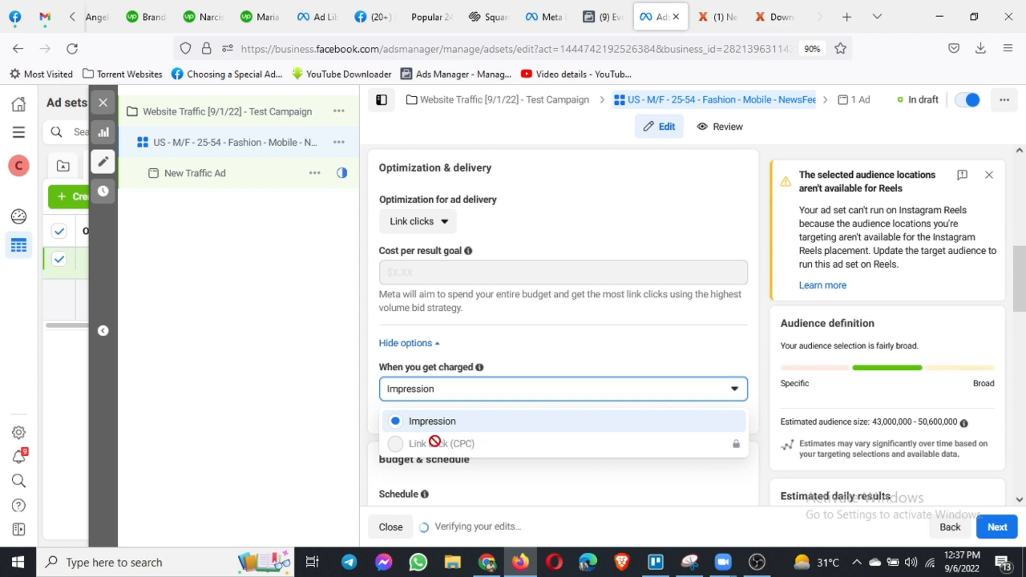
pyautogui.moveTo(415, 442)
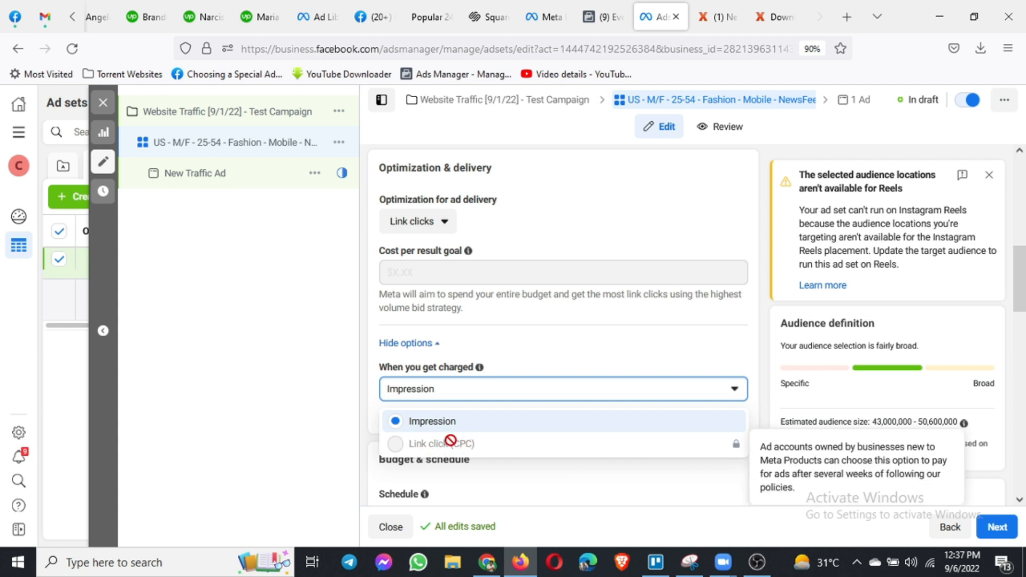
pyautogui.click(766, 321)
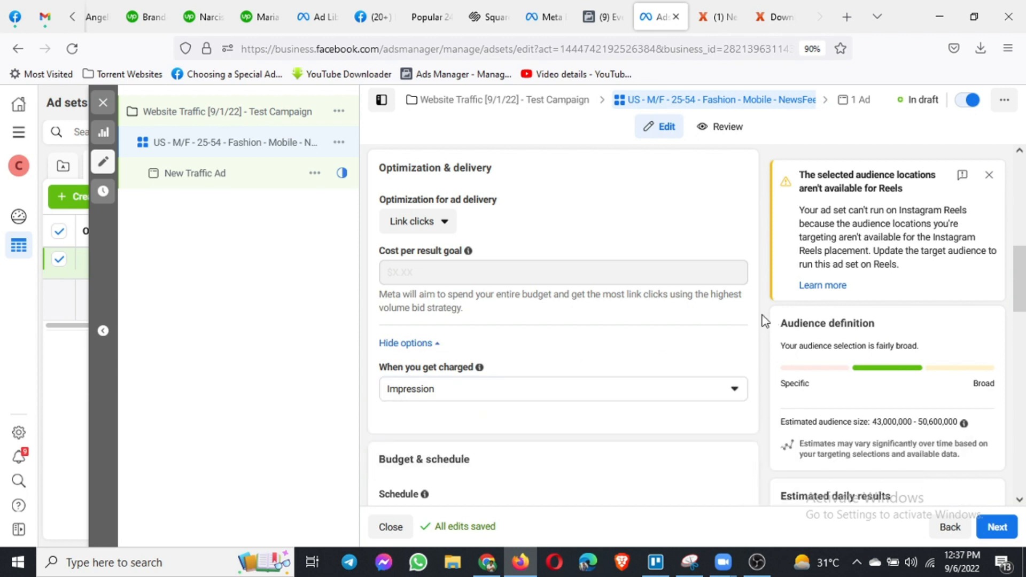
# - Review the start date calendar in the Budget & schedule section without choosing another date
pyautogui.scroll(-1, 578, 296)
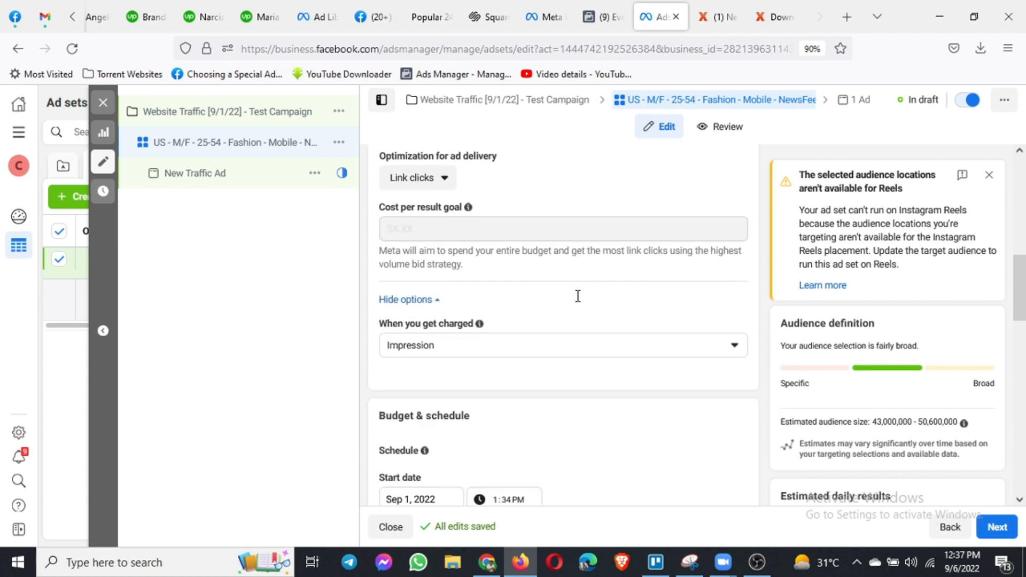
pyautogui.scroll(-5, 578, 296)
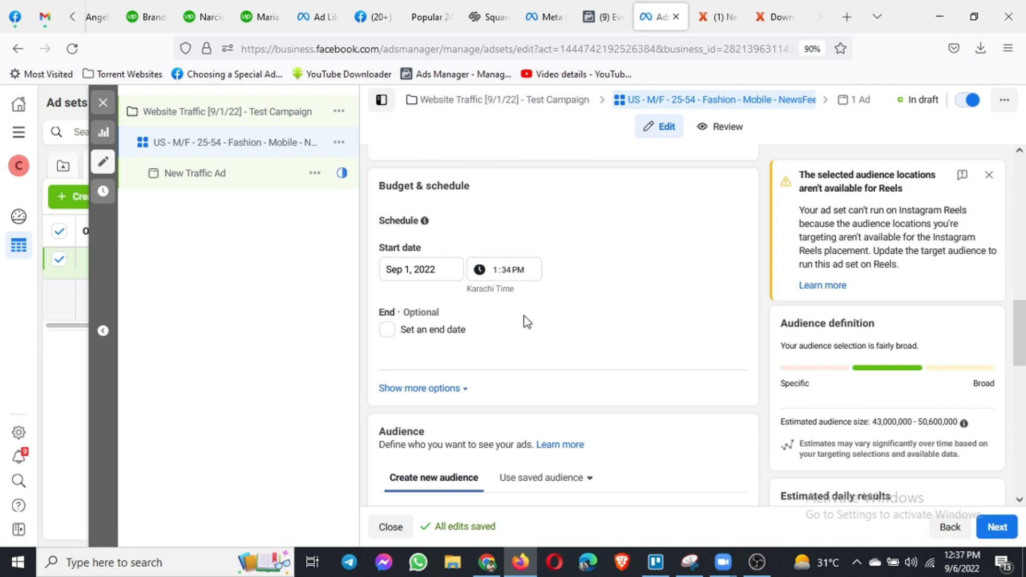
pyautogui.click(408, 269)
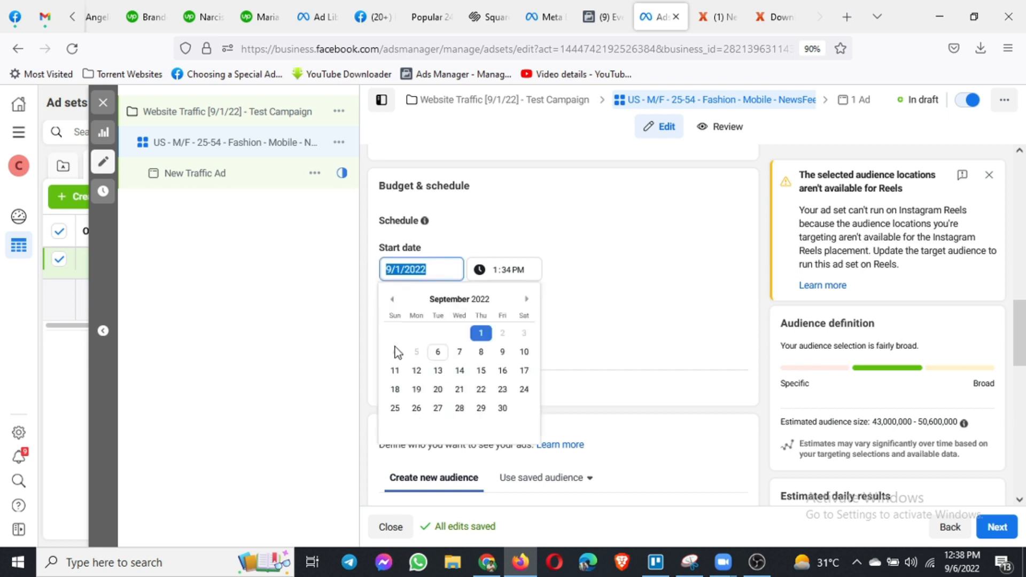
pyautogui.click(466, 301)
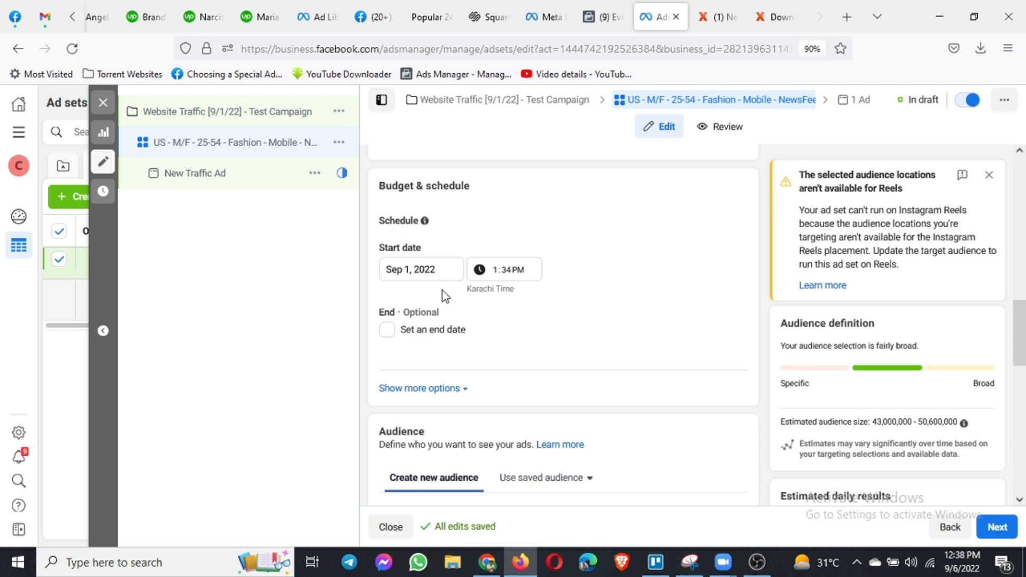
# - Expand the additional budget and schedule options and open the Ad Set Spend Limits setting for editing
pyautogui.scroll(-1, 522, 309)
pyautogui.scroll(-1, 502, 313)
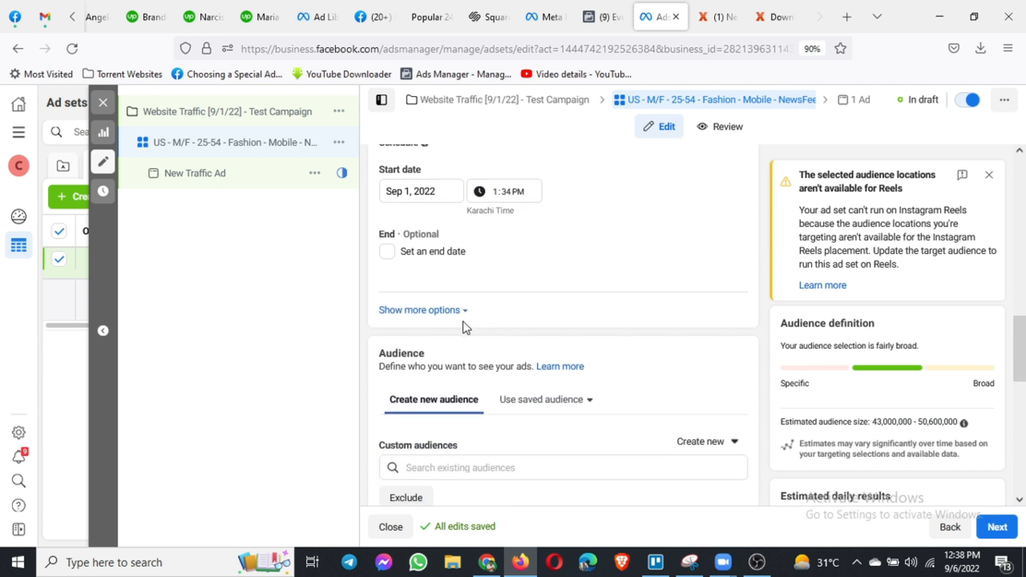
pyautogui.click(437, 312)
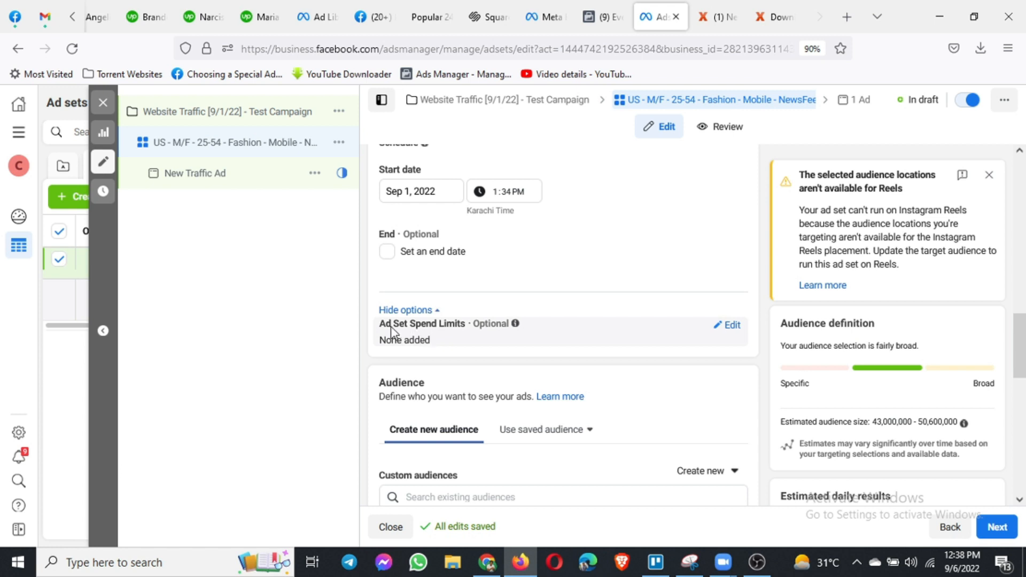
pyautogui.click(732, 326)
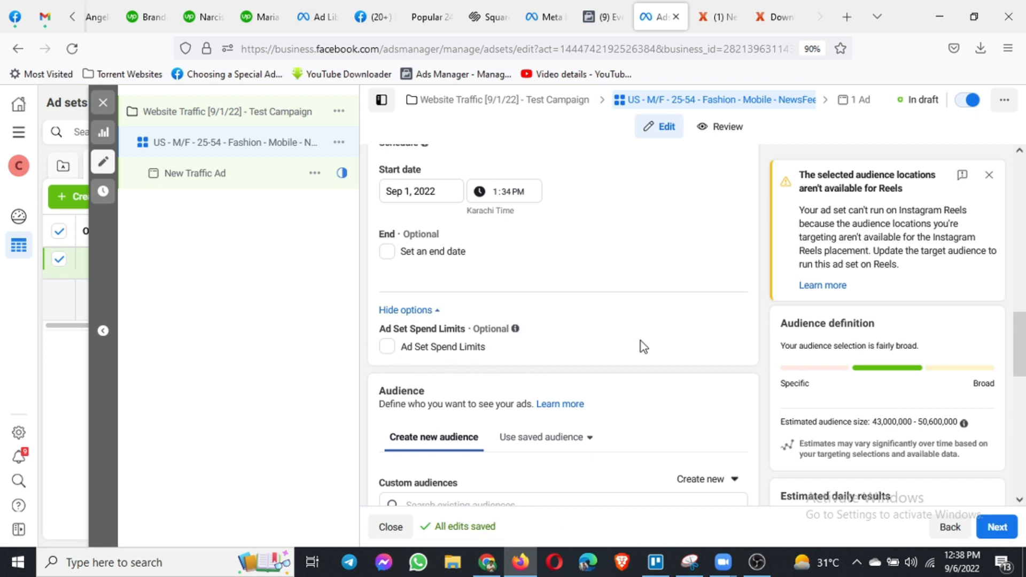
# - Look through the Audience section's custom audiences, locations, age, gender, detailed targeting and languages settings
pyautogui.scroll(-3, 640, 341)
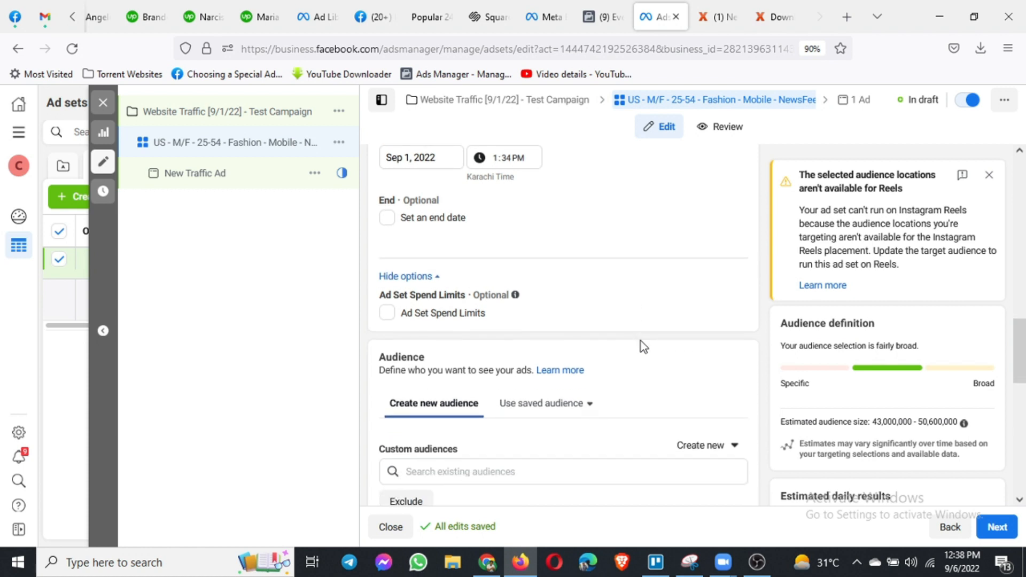
pyautogui.scroll(-2, 640, 345)
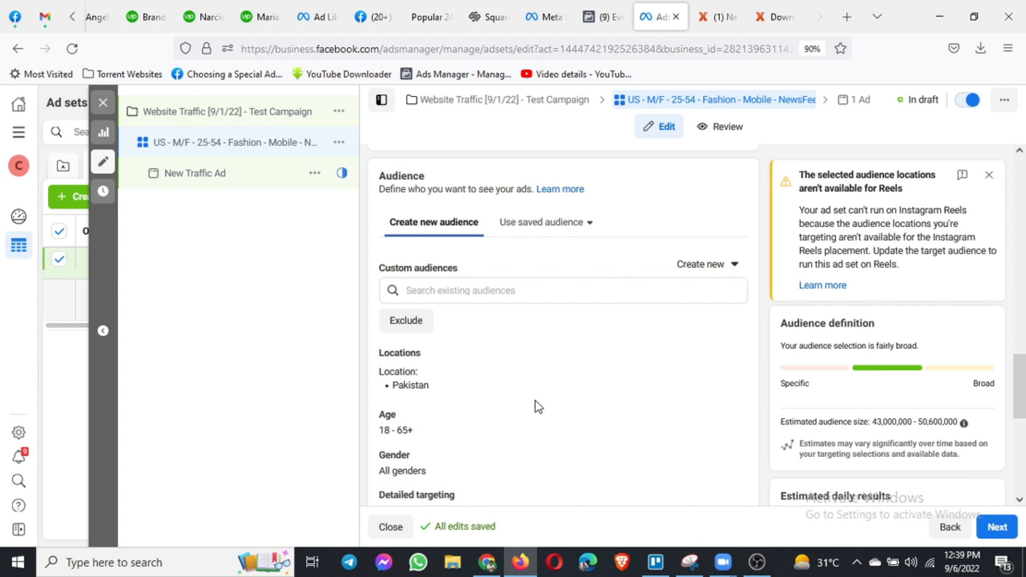
pyautogui.scroll(-3, 537, 406)
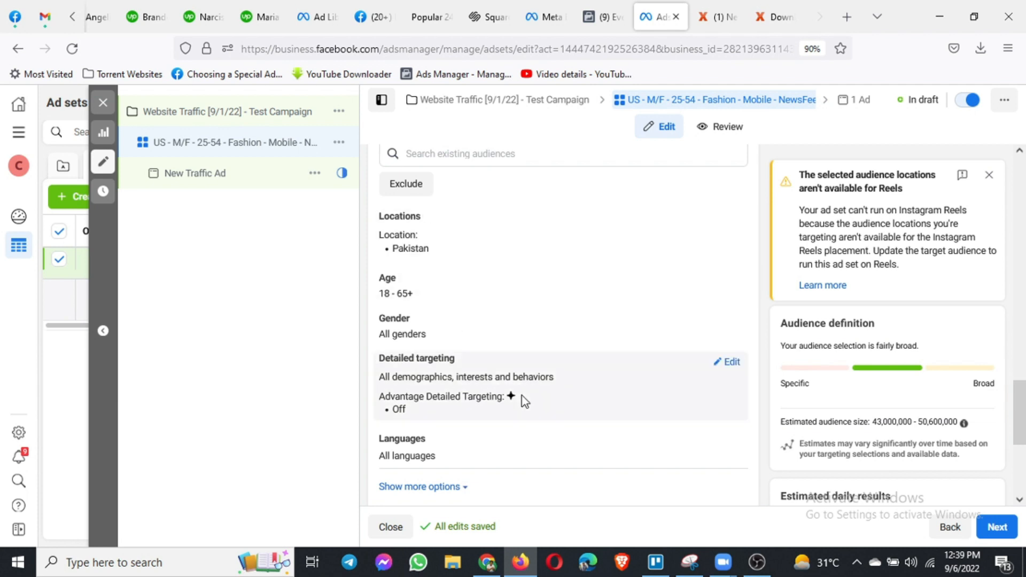
pyautogui.scroll(2, 524, 401)
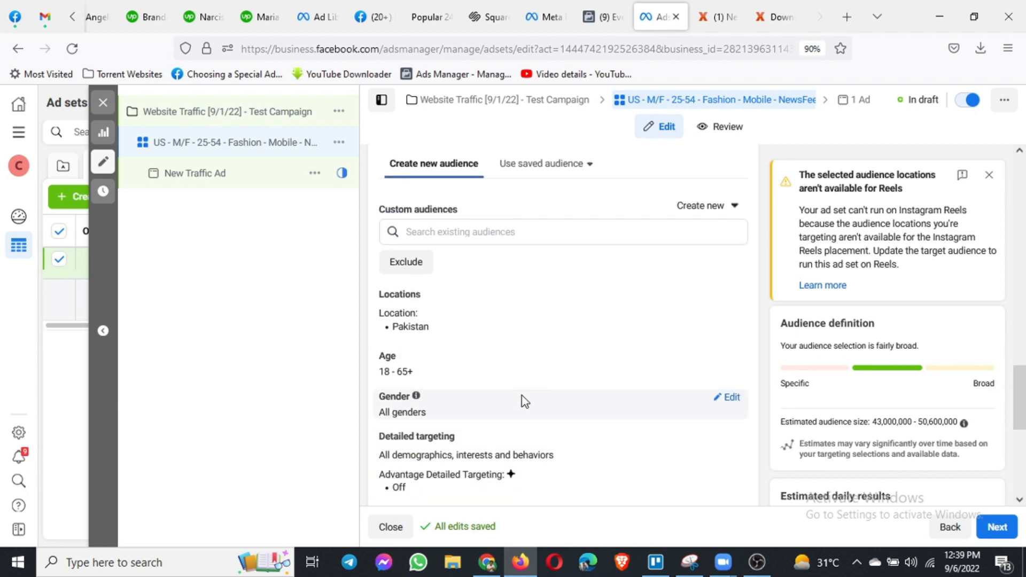
pyautogui.scroll(1, 523, 396)
pyautogui.scroll(-1, 515, 399)
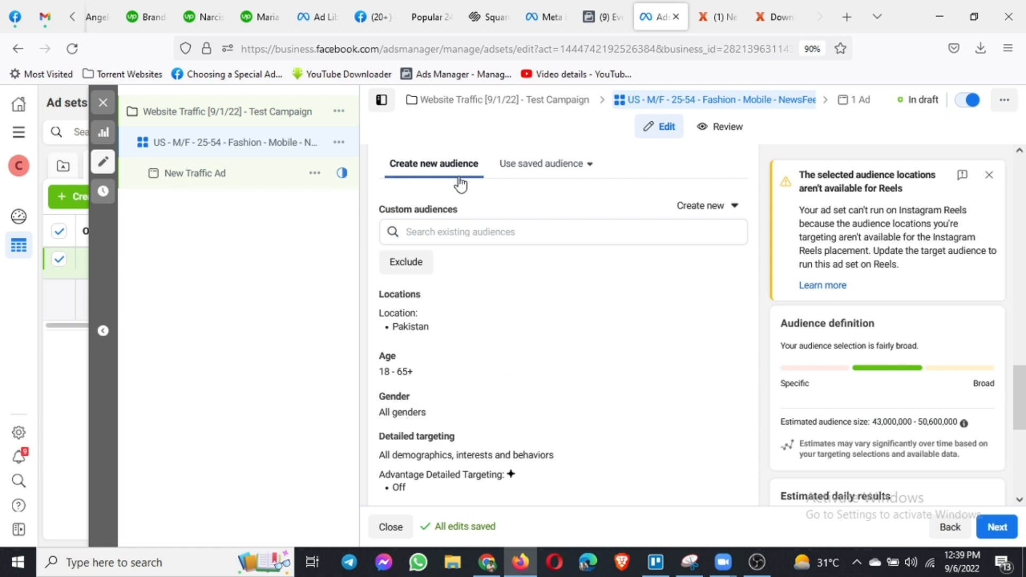
pyautogui.scroll(1, 486, 211)
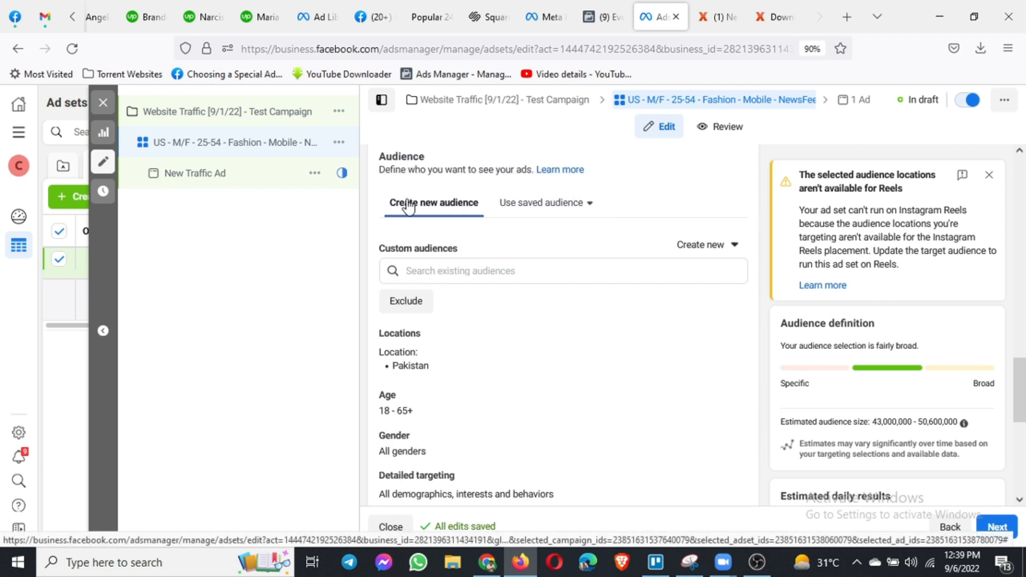
# - Check the saved audience choices and examine the Custom audiences setting
pyautogui.click(586, 210)
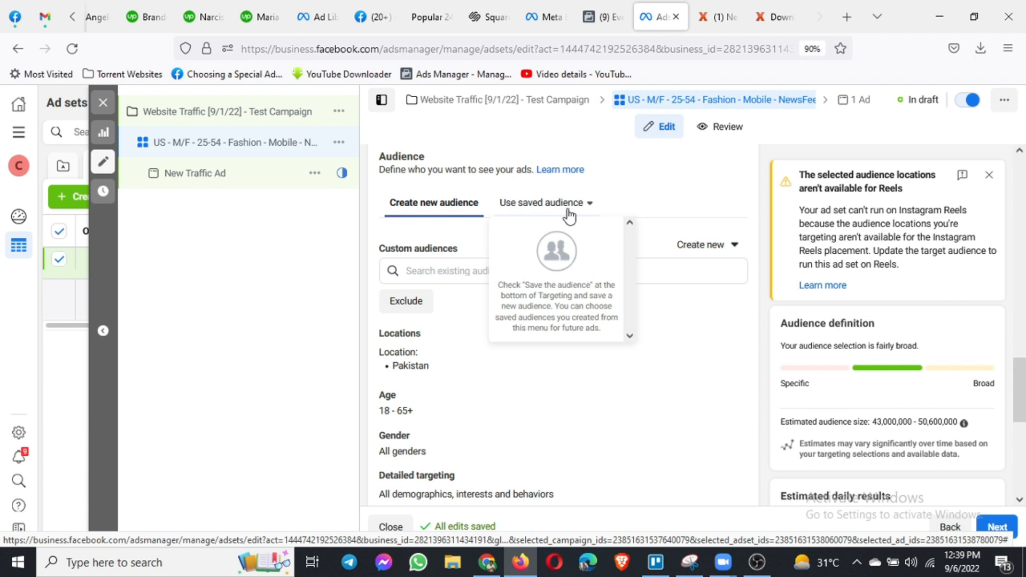
pyautogui.click(646, 195)
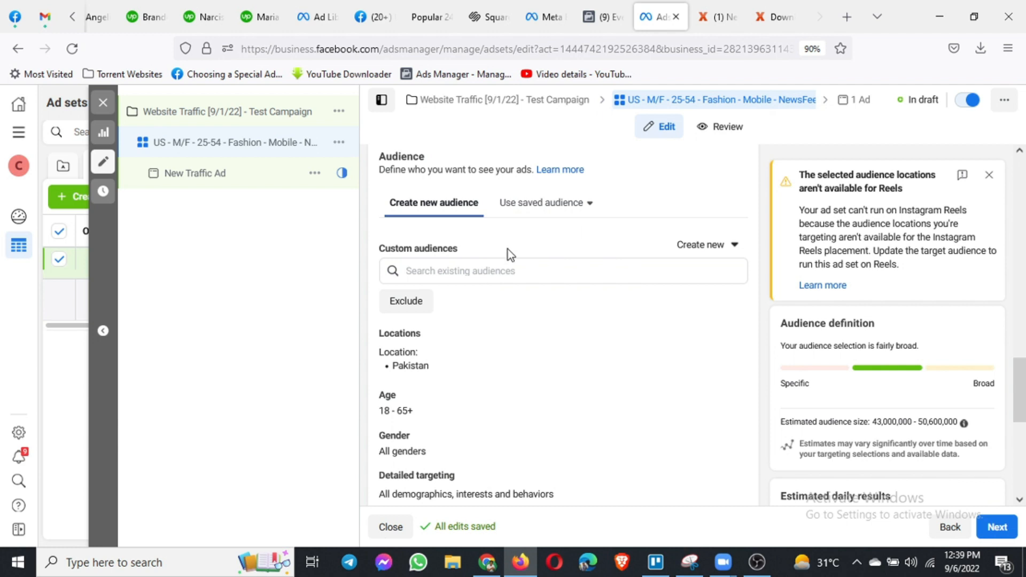
pyautogui.moveTo(378, 251); pyautogui.dragTo(415, 255)
pyautogui.moveTo(460, 254)
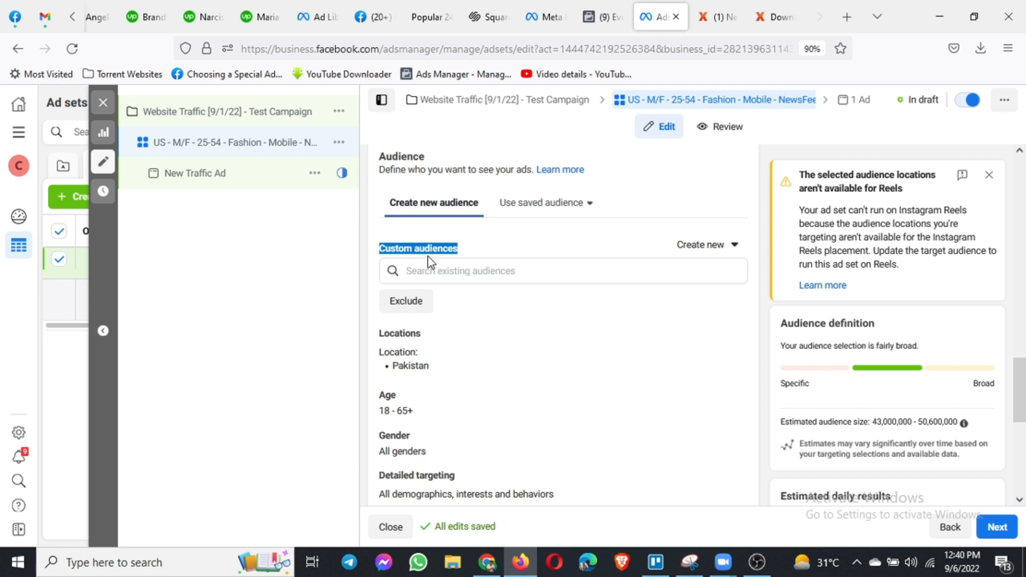
pyautogui.scroll(-1, 442, 321)
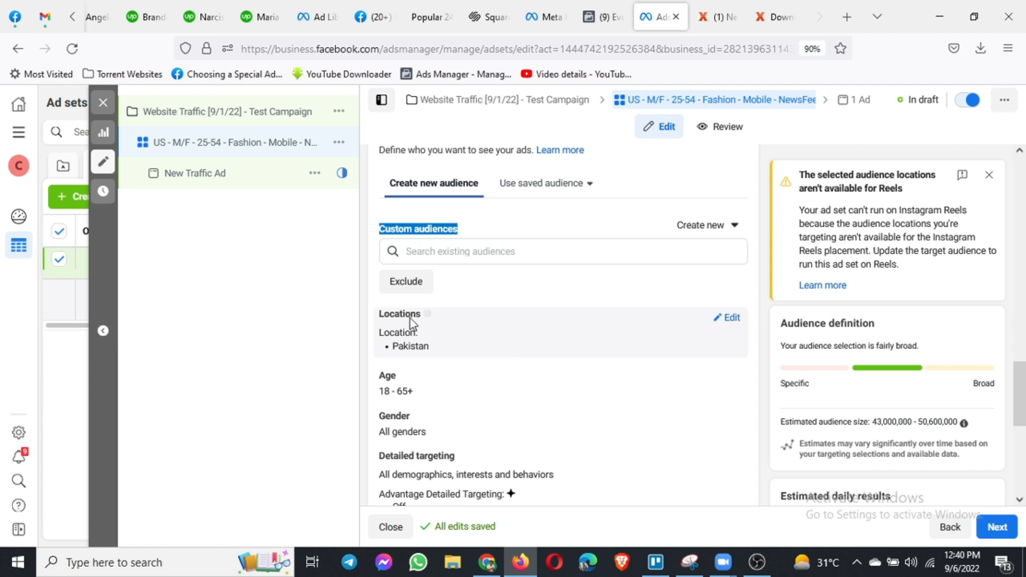
# - Edit the audience's Locations setting and include the country United States in place of Pakistan
pyautogui.click(729, 322)
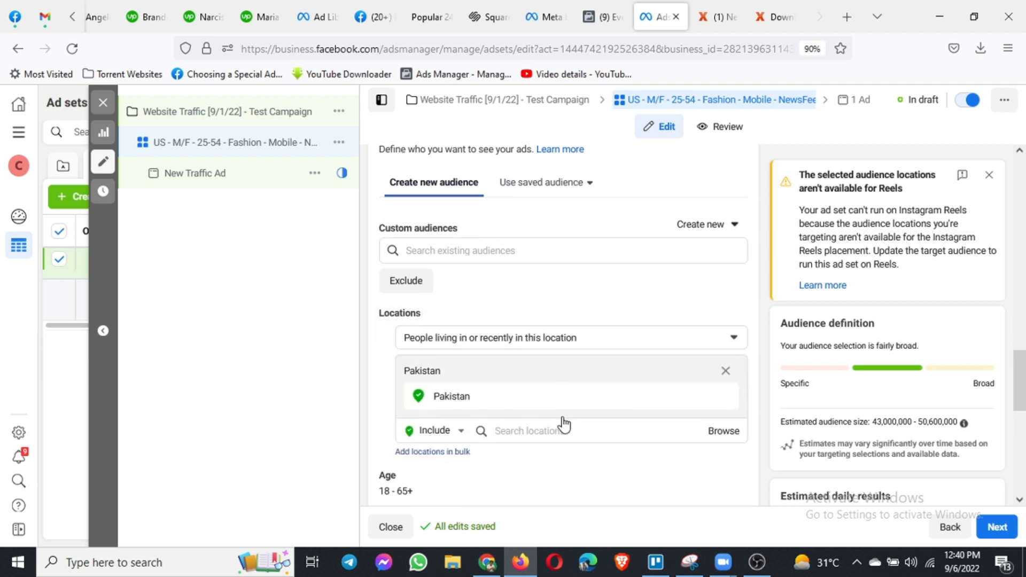
pyautogui.click(565, 412)
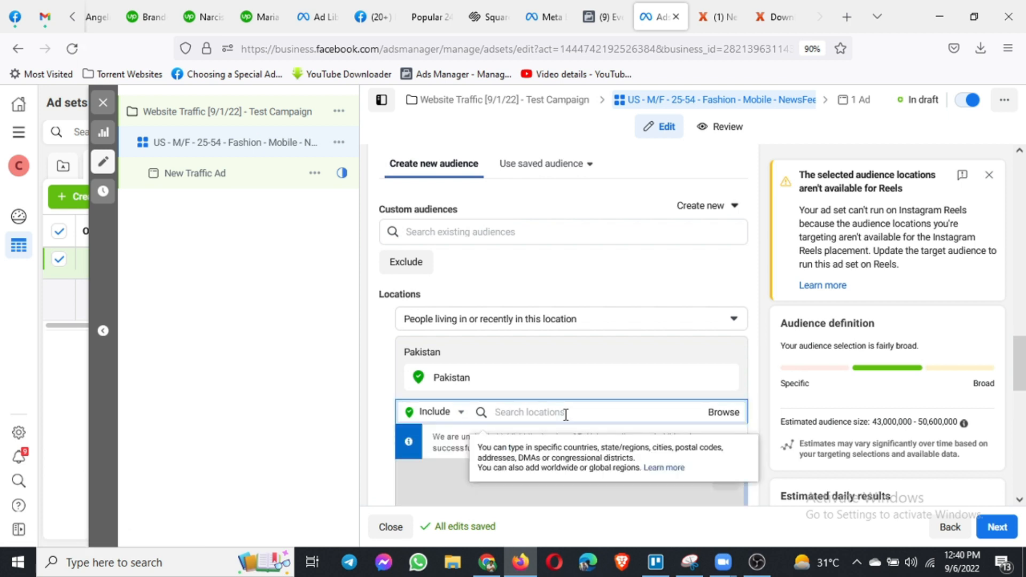
pyautogui.write('unied')
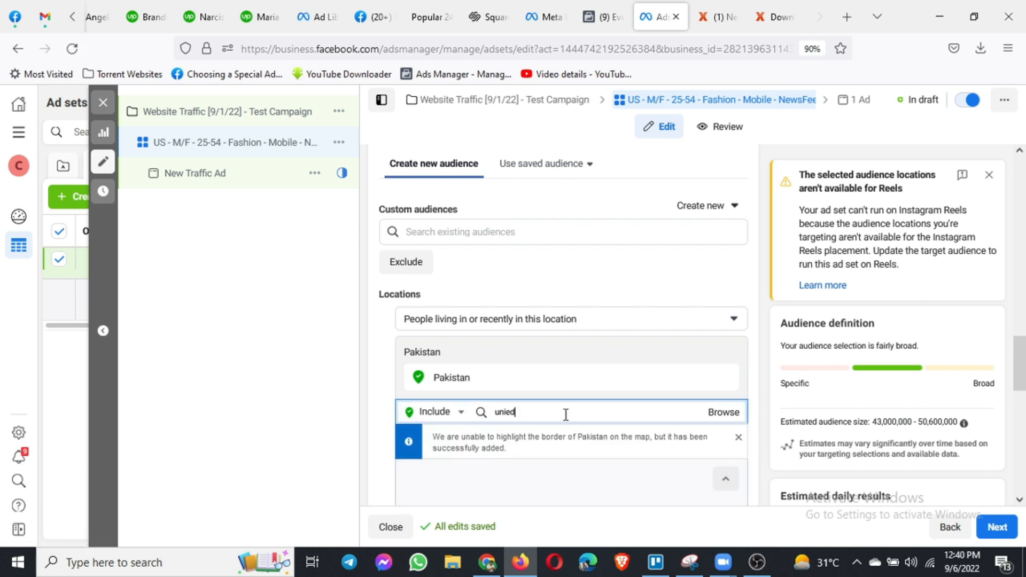
pyautogui.press('BackSpace')
pyautogui.press('BackSpace')
pyautogui.press('BackSpace')
pyautogui.write('ited')
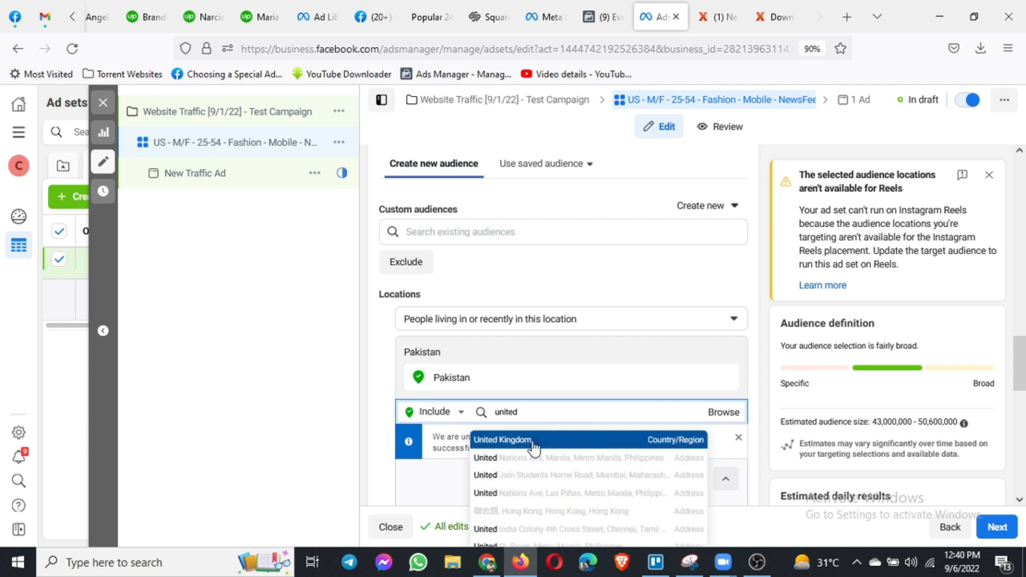
pyautogui.scroll(-2, 764, 376)
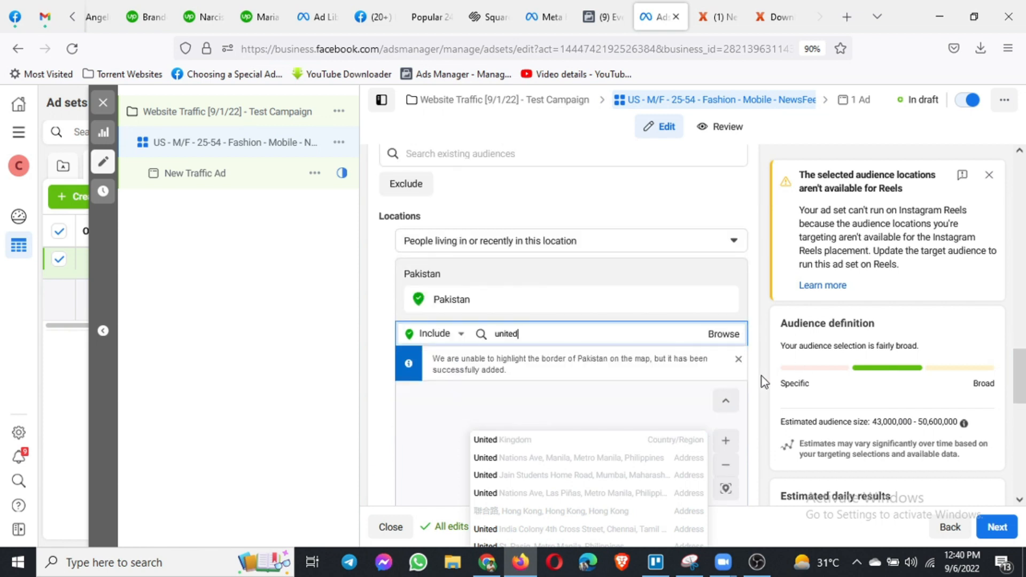
pyautogui.write('st')
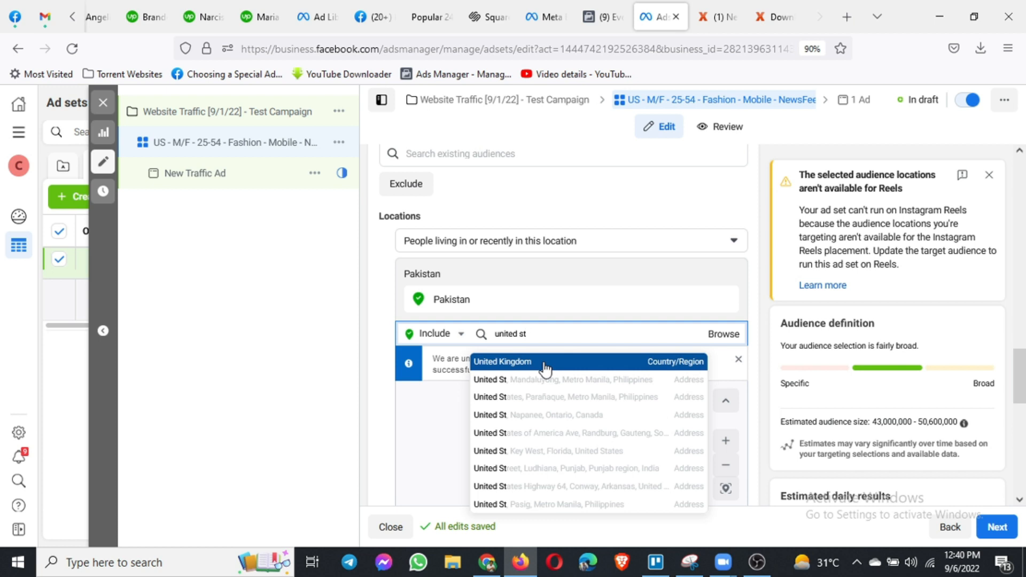
pyautogui.write('atees')
pyautogui.press('BackSpace')
pyautogui.press('BackSpace')
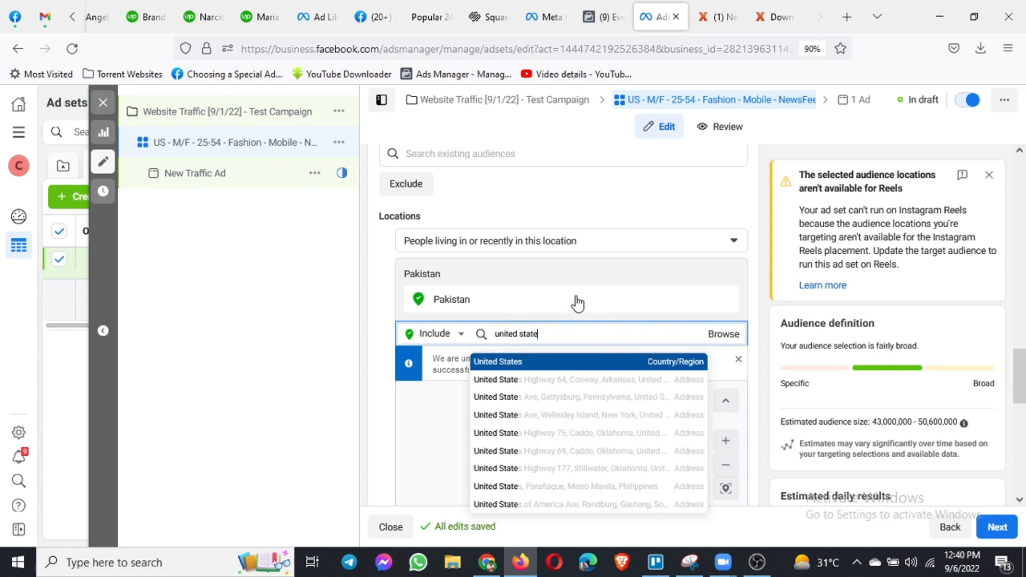
pyautogui.press('Return')
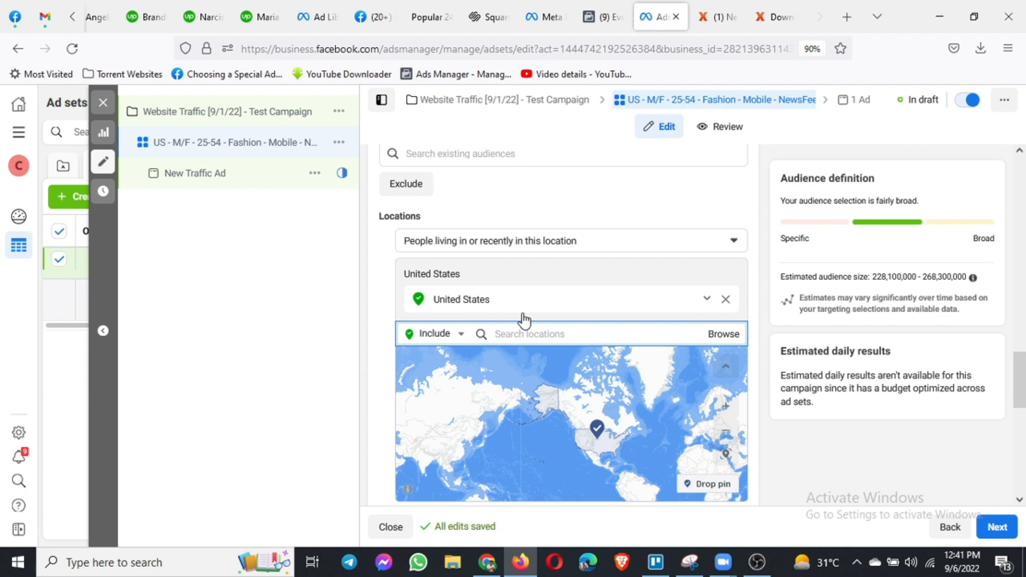
# - Exclude the states Hawaii and Alaska from the United States audience location
pyautogui.scroll(-1, 523, 320)
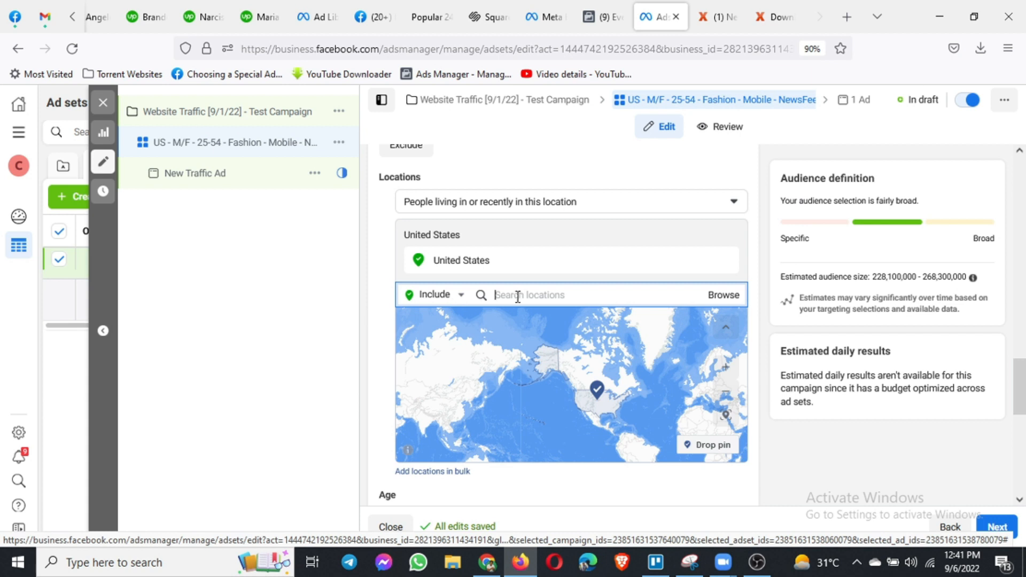
pyautogui.click(461, 297)
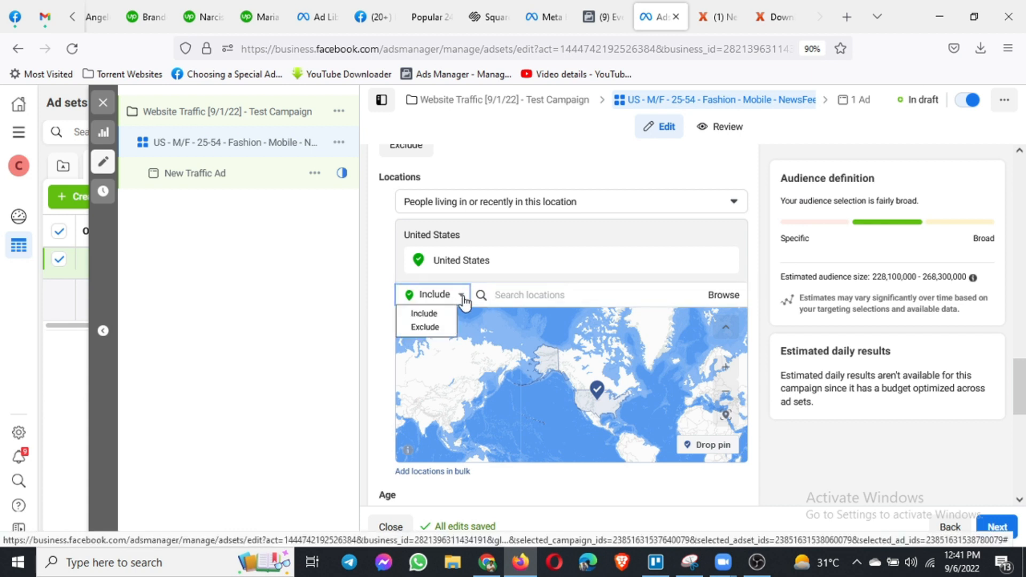
pyautogui.click(425, 328)
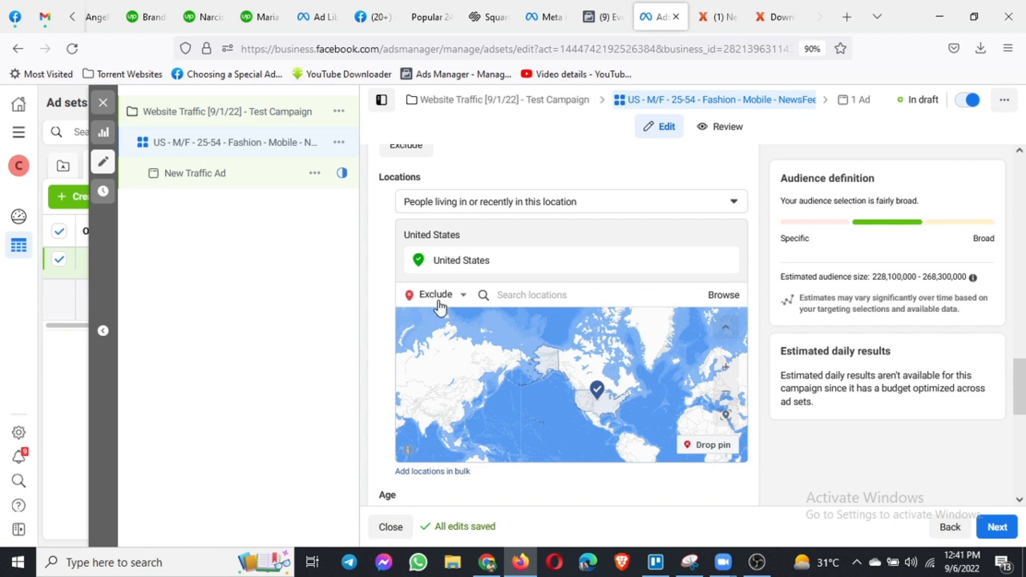
pyautogui.click(541, 292)
pyautogui.write('hawa')
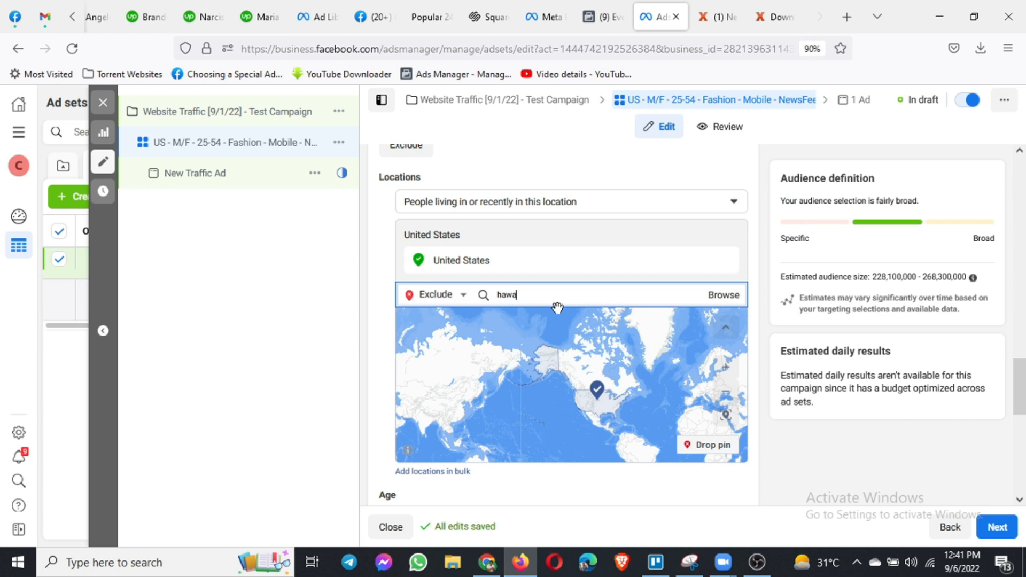
pyautogui.write('ii')
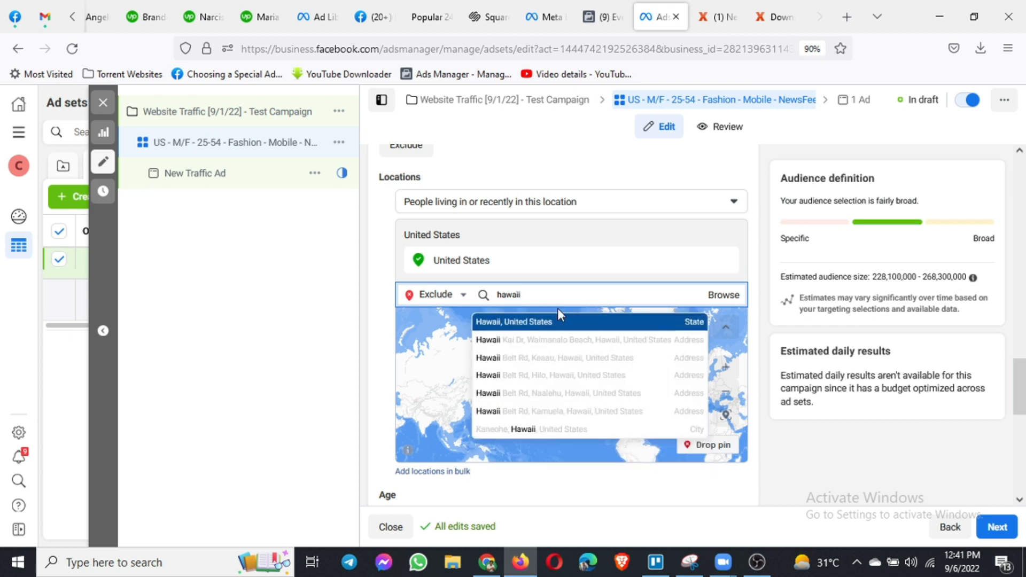
pyautogui.click(542, 323)
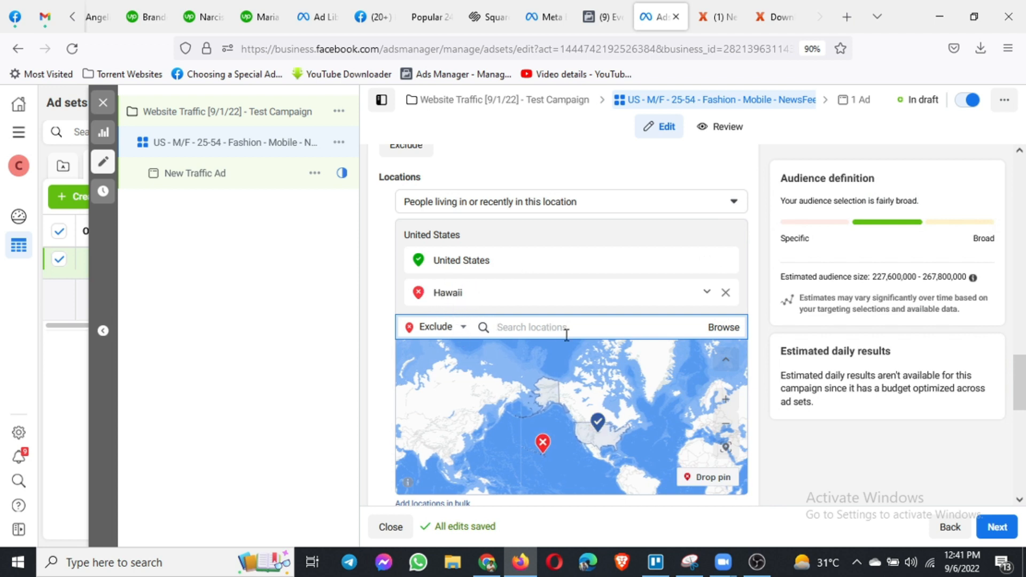
pyautogui.write('alaska')
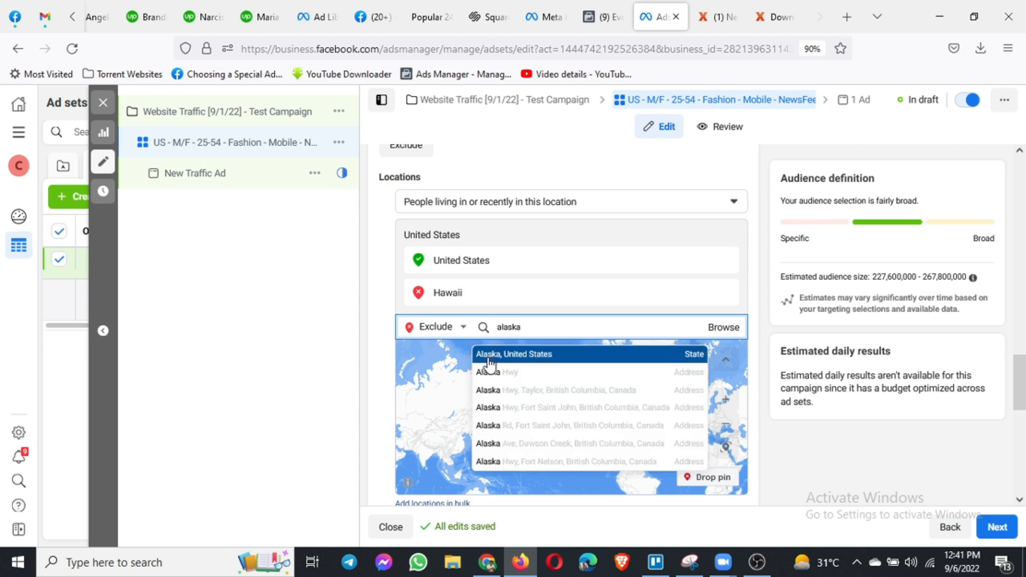
pyautogui.click(489, 359)
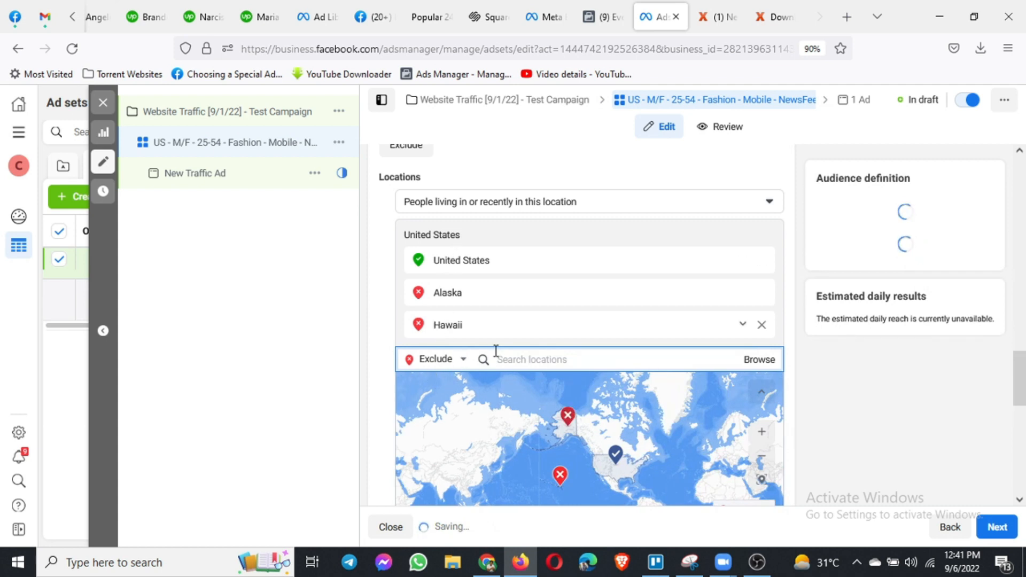
# - Set the location search back to Include and examine the southern United States and Mexico border area on the locations map
pyautogui.scroll(-1, 496, 351)
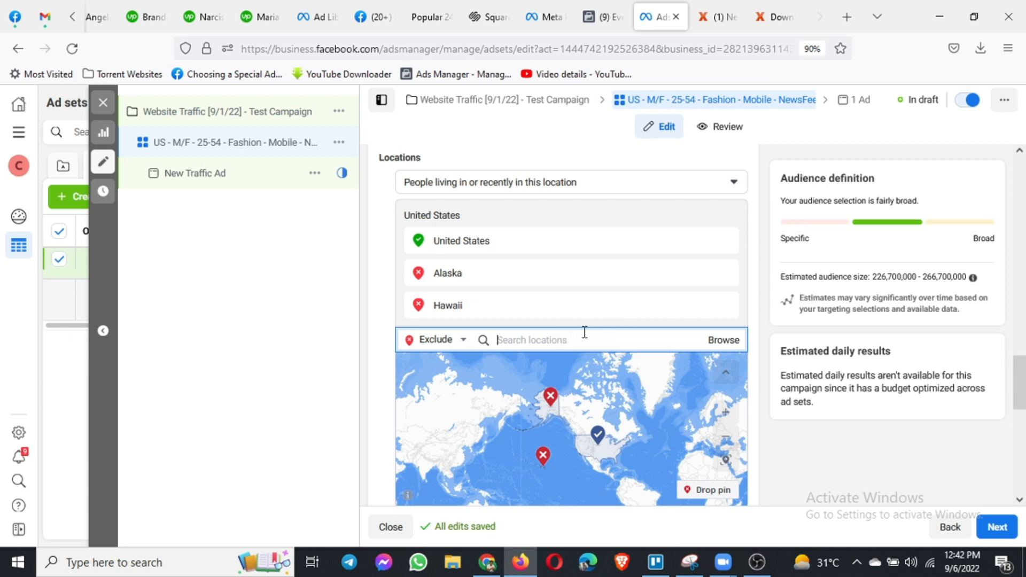
pyautogui.scroll(-2, 580, 334)
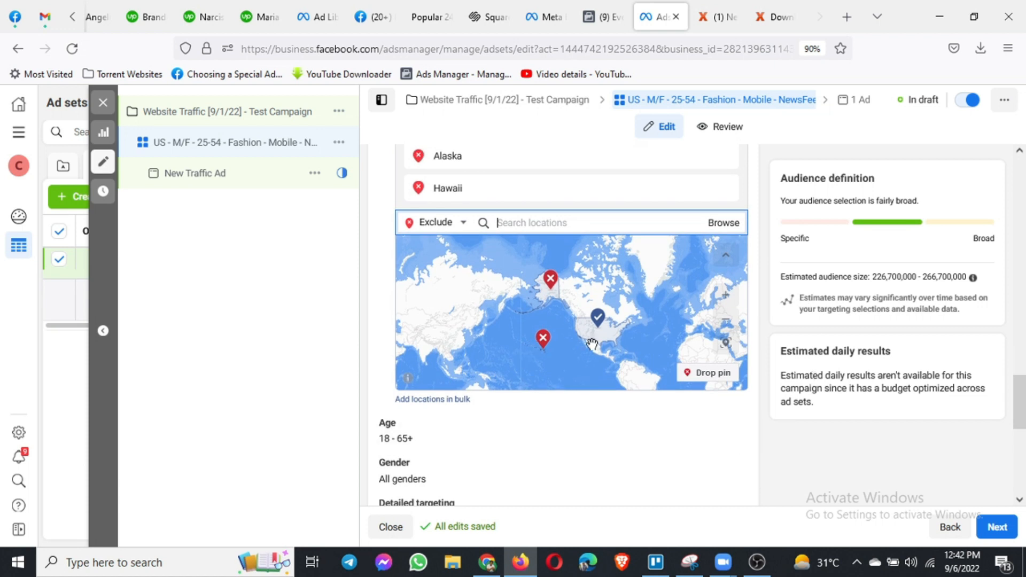
pyautogui.scroll(5, 592, 345)
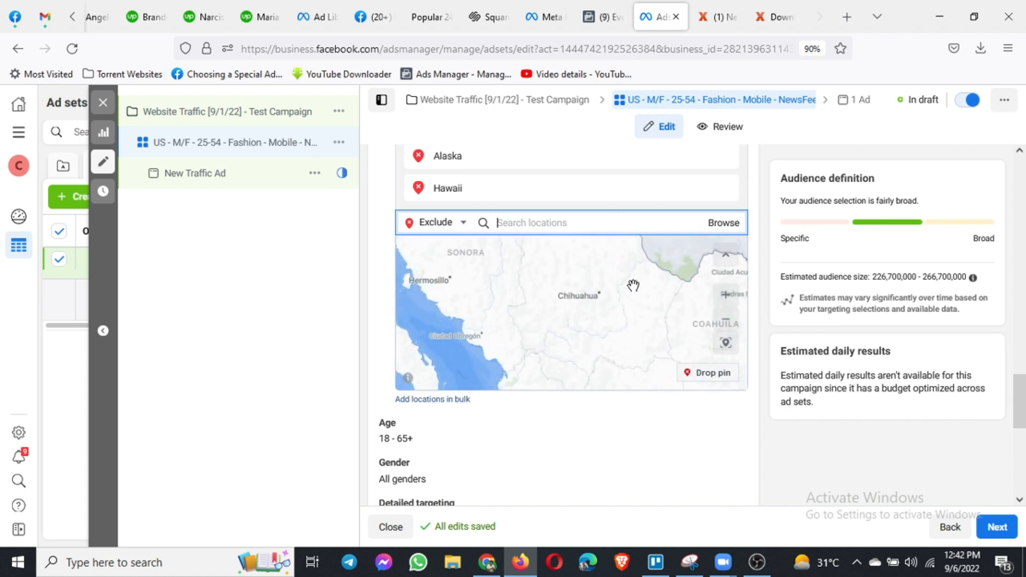
pyautogui.moveTo(635, 286); pyautogui.dragTo(591, 383)
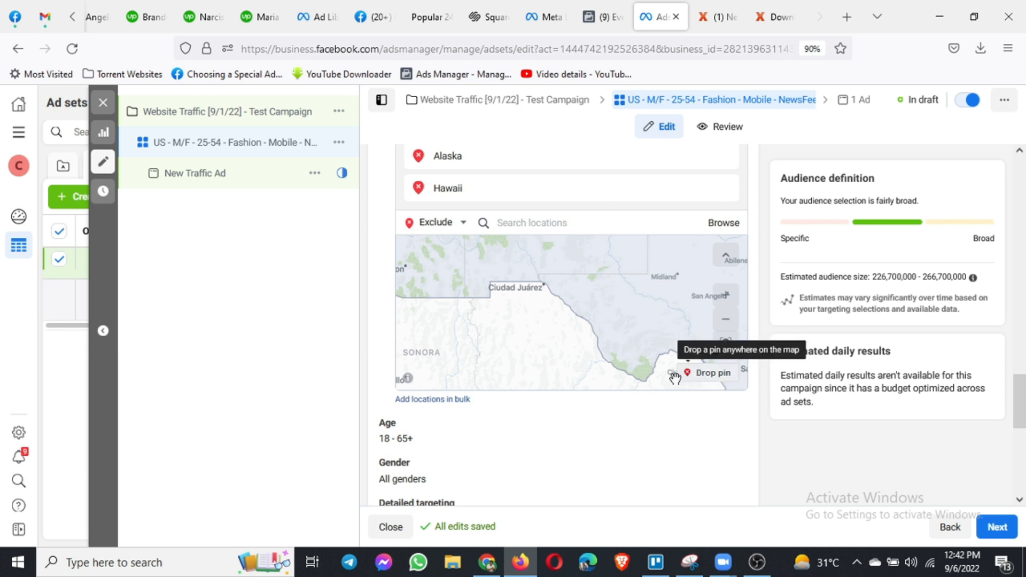
pyautogui.click(453, 224)
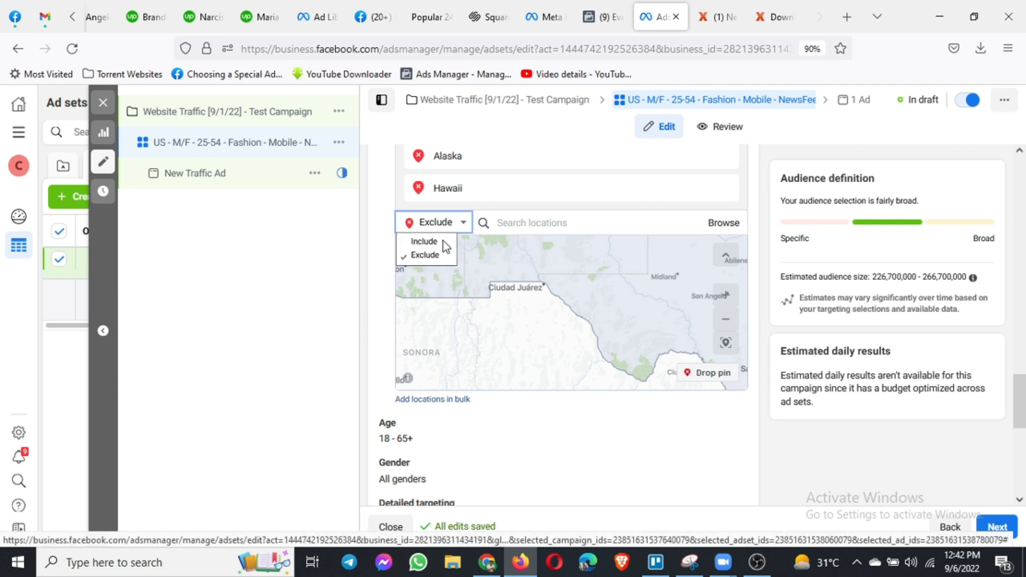
pyautogui.click(432, 243)
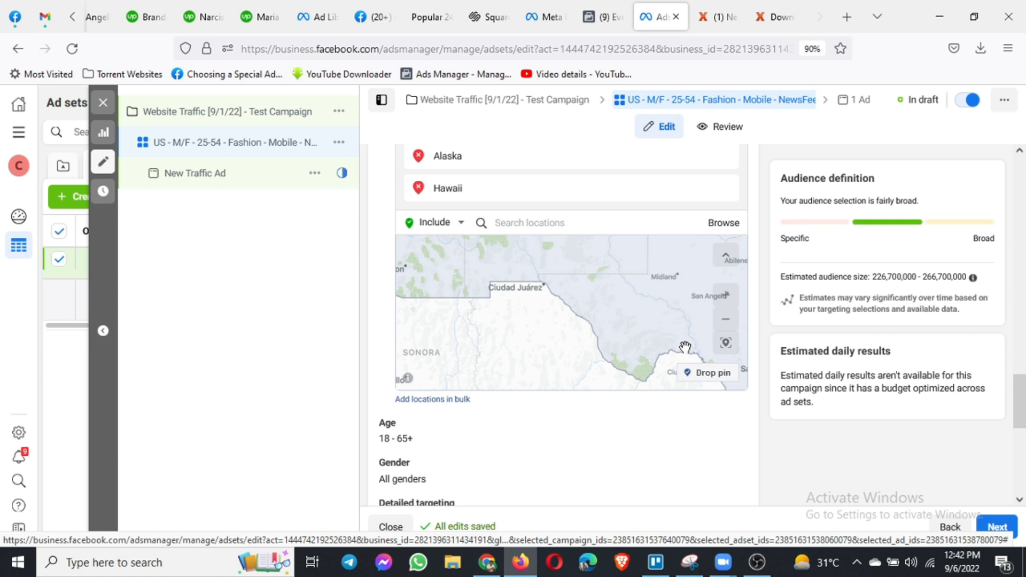
pyautogui.scroll(3, 601, 337)
pyautogui.scroll(-3, 576, 316)
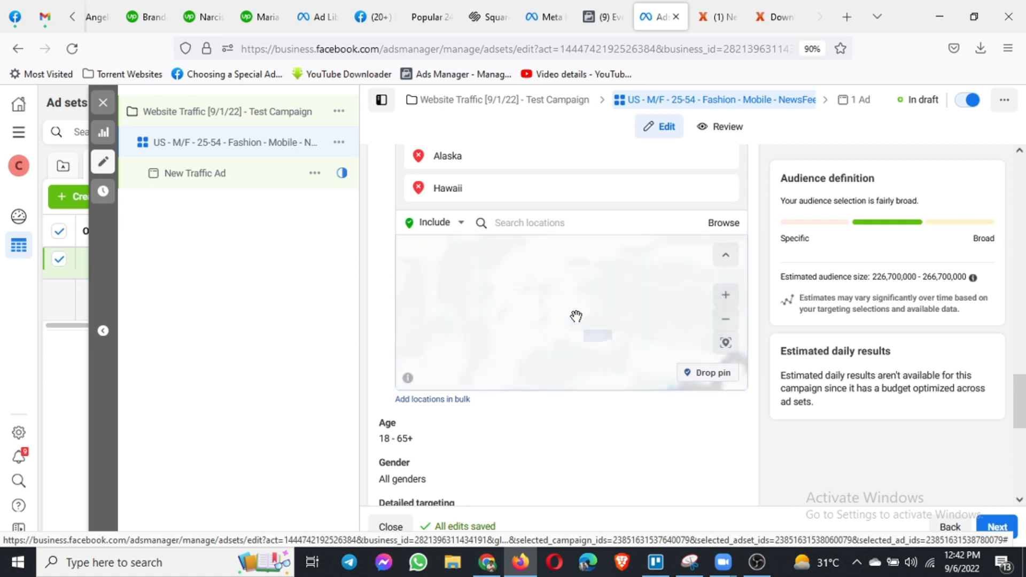
pyautogui.scroll(-2, 583, 310)
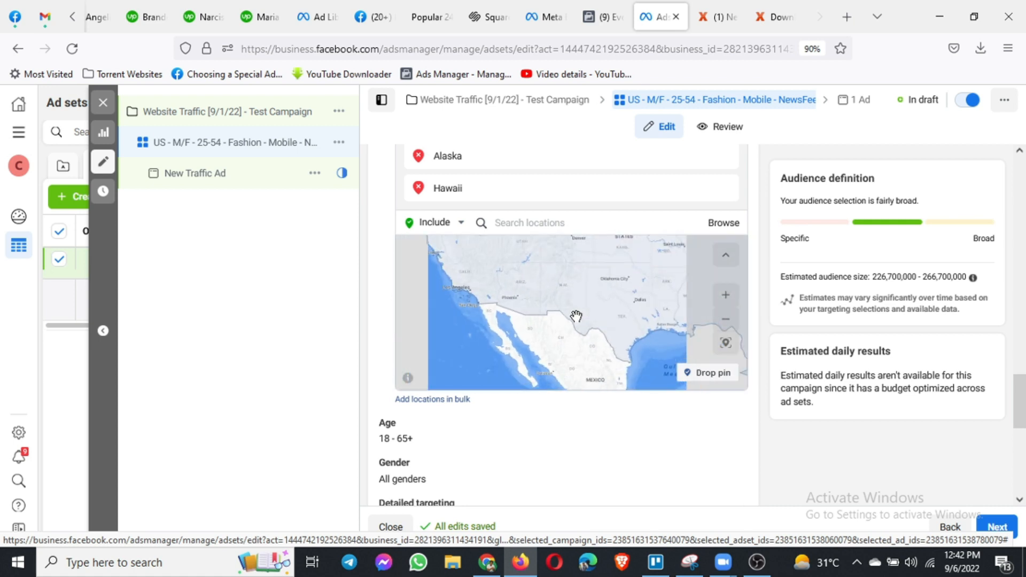
pyautogui.moveTo(609, 276); pyautogui.dragTo(586, 324)
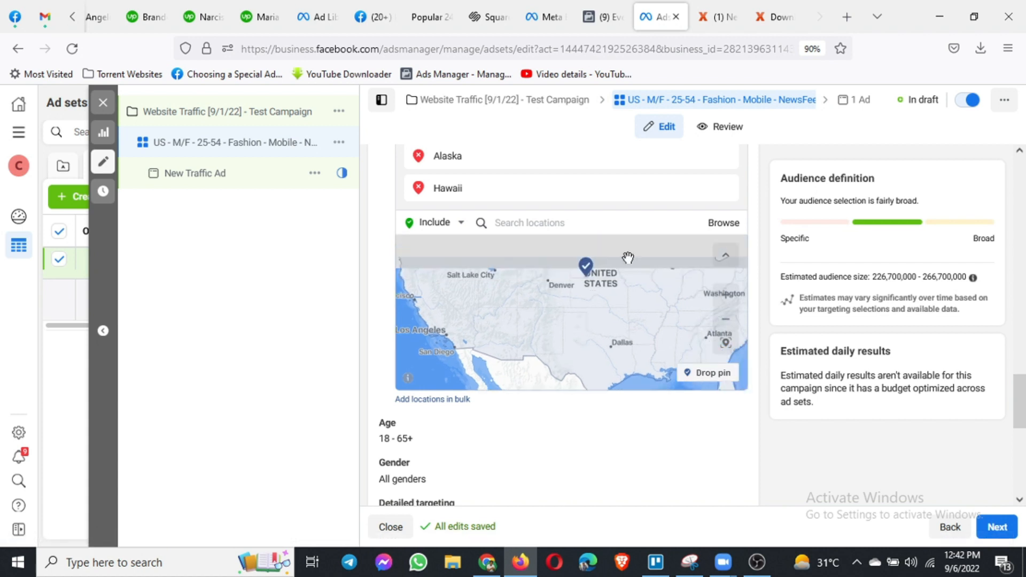
pyautogui.moveTo(585, 358); pyautogui.dragTo(637, 298)
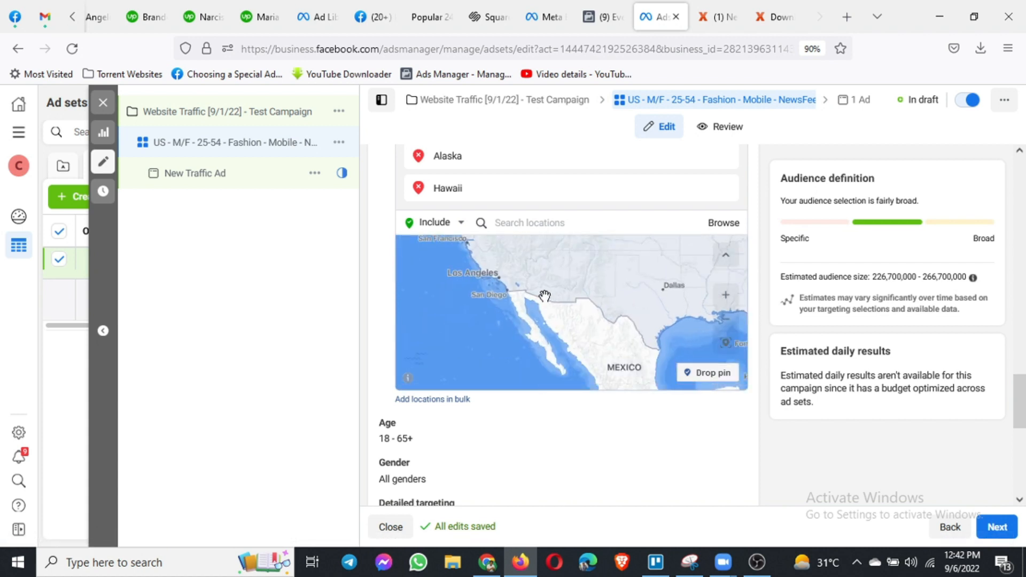
# - Set the audience's age range to 25–54 and reopen the maximum age choices
pyautogui.scroll(-3, 755, 448)
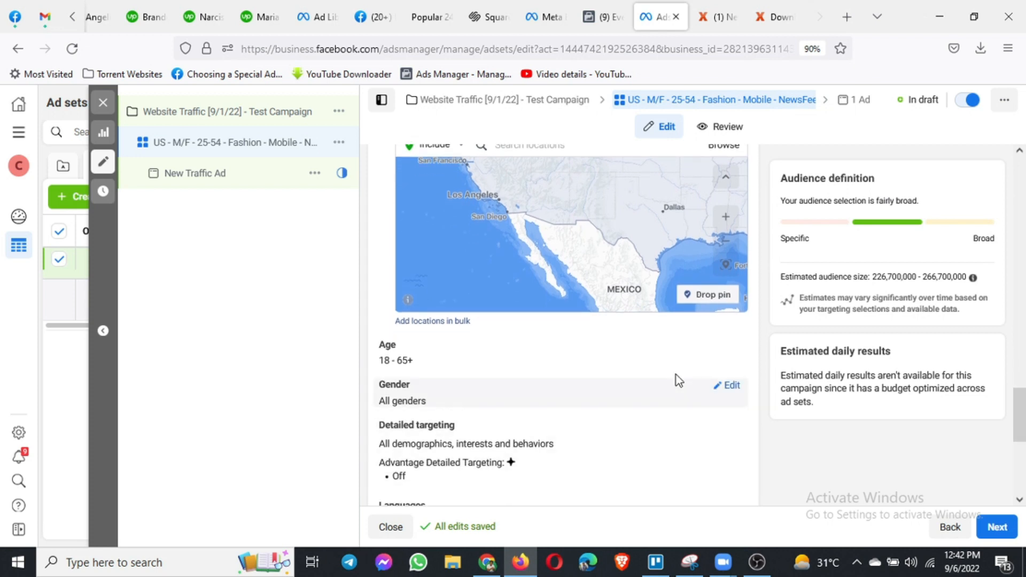
pyautogui.scroll(-2, 539, 339)
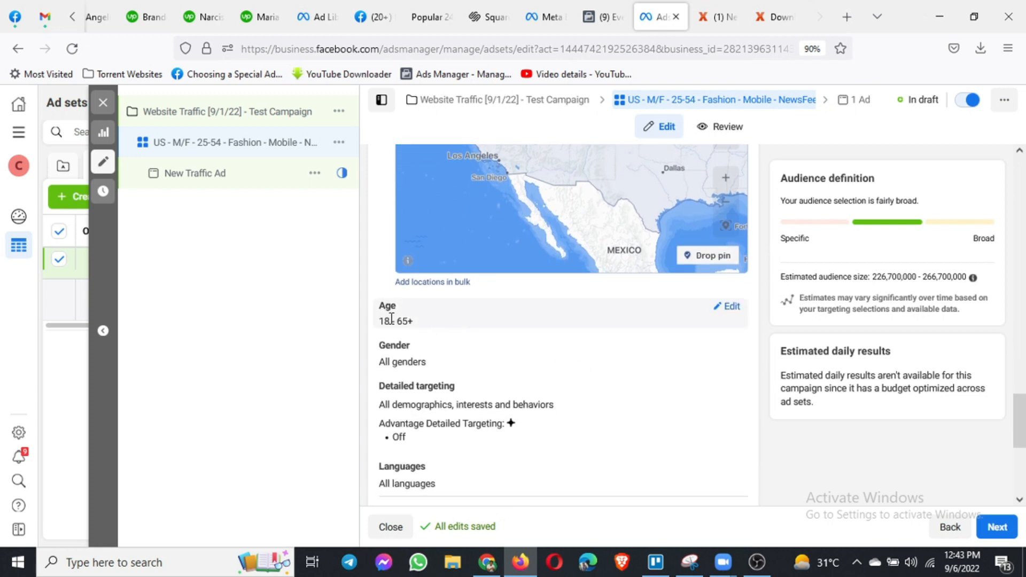
pyautogui.click(732, 307)
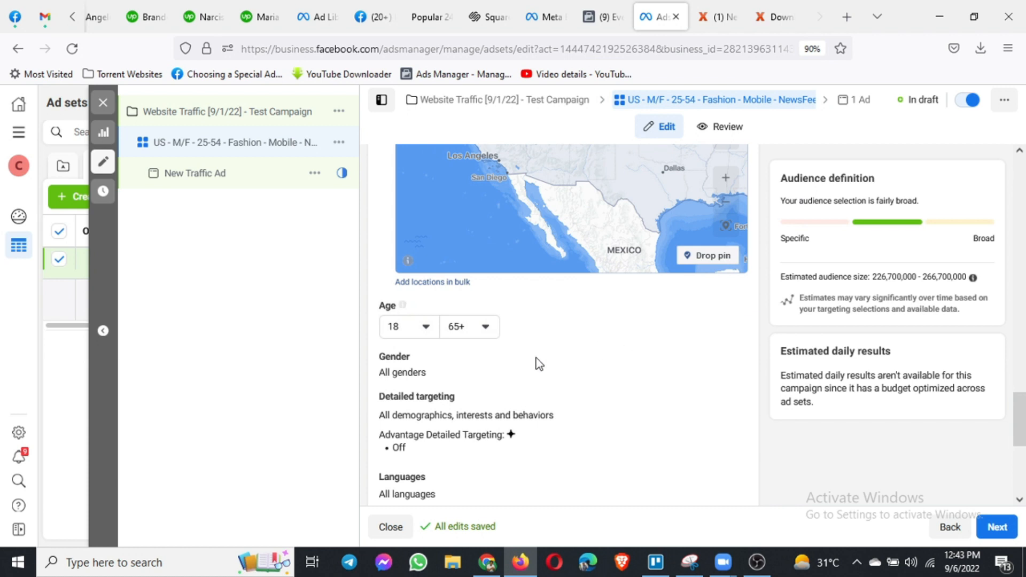
pyautogui.click(421, 330)
pyautogui.scroll(-3, 440, 451)
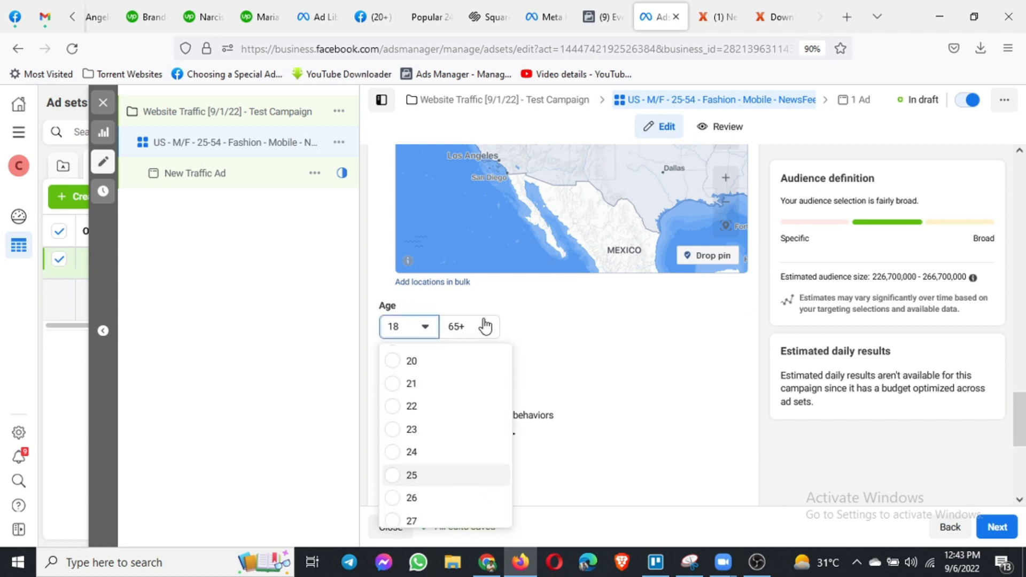
pyautogui.press('Return')
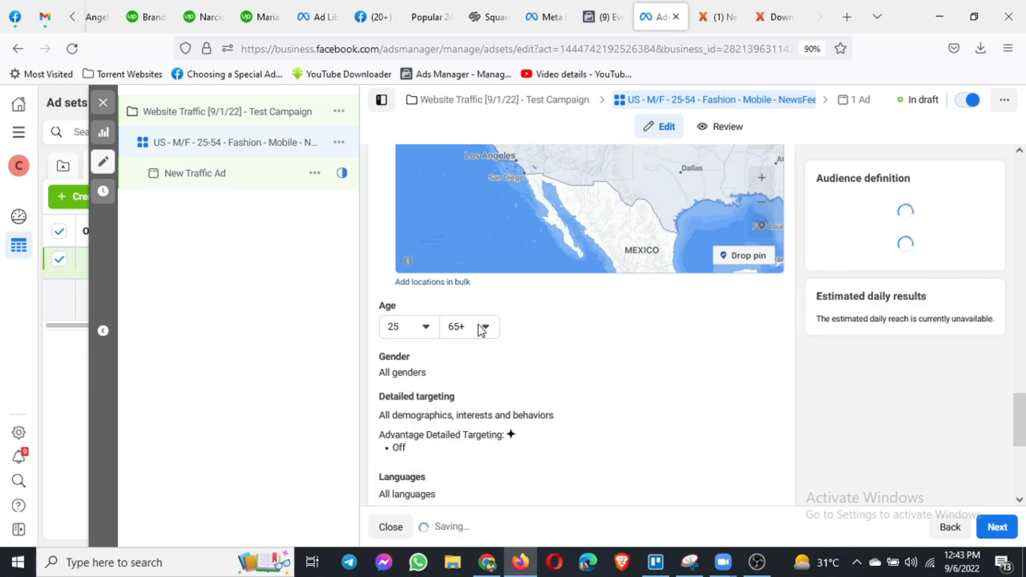
pyautogui.click(484, 327)
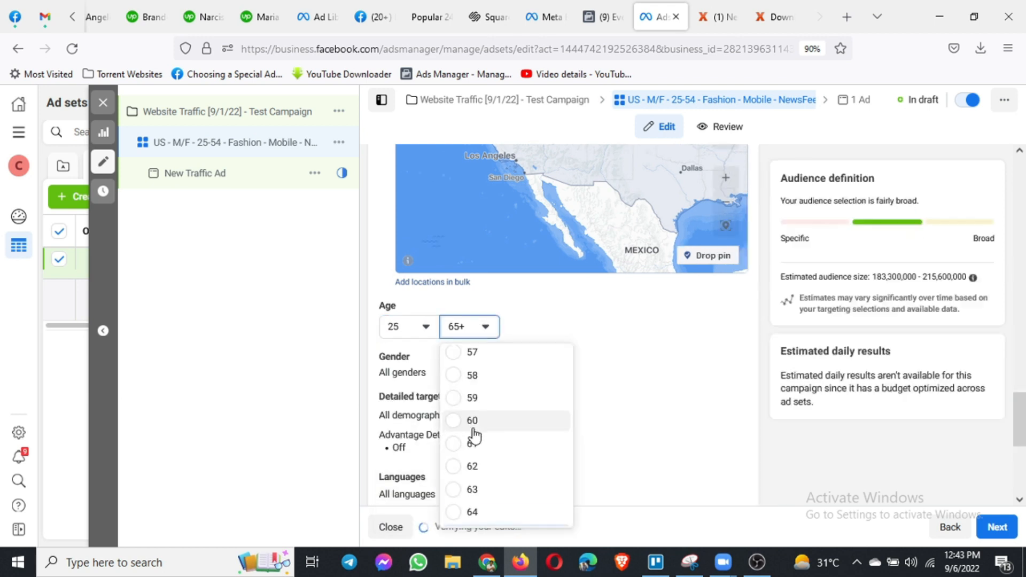
pyautogui.scroll(4, 474, 435)
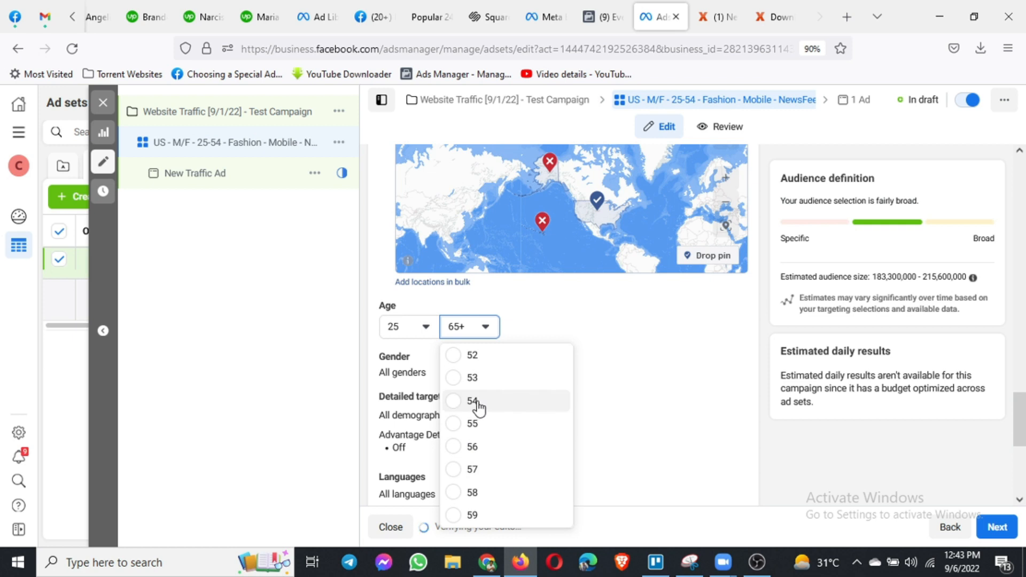
pyautogui.press('Return')
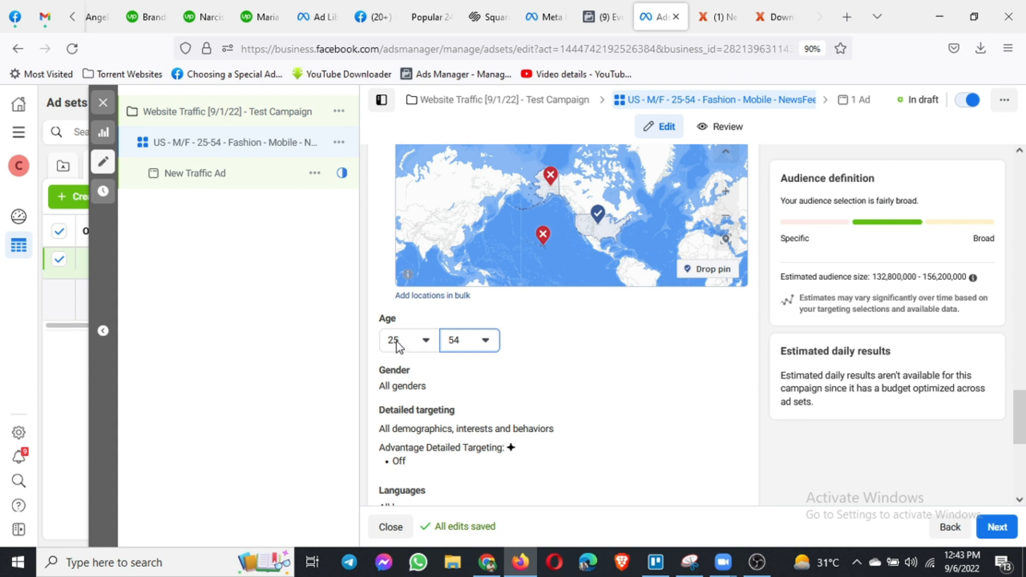
pyautogui.click(483, 342)
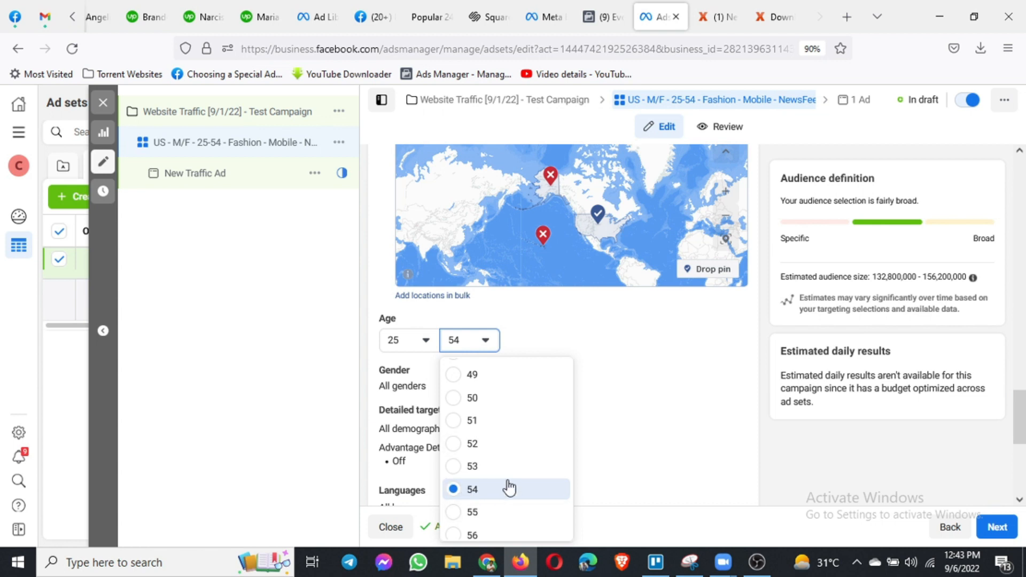
# - Try a minimum age of 24 for the audience and set it back to 25
pyautogui.click(778, 441)
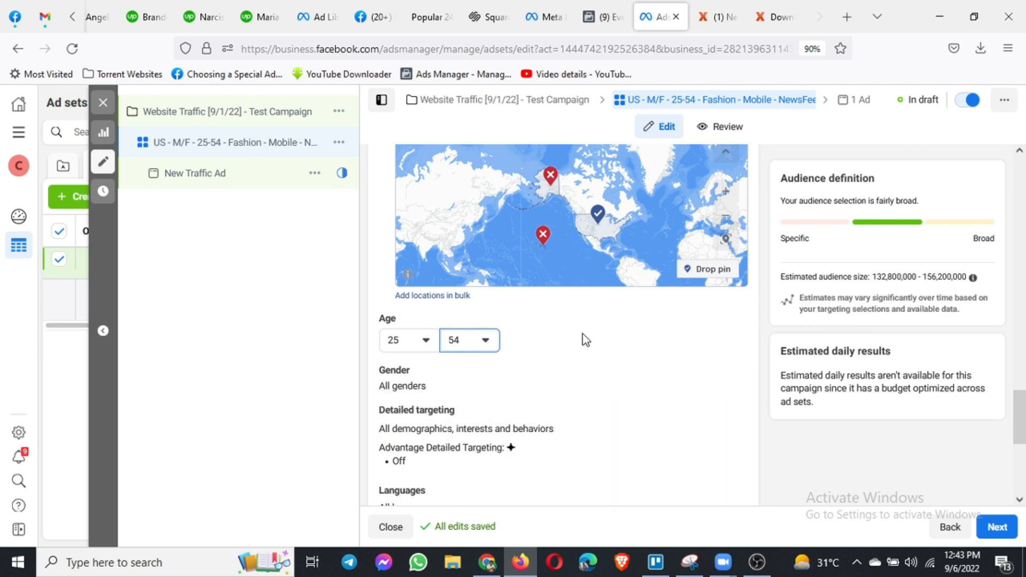
pyautogui.scroll(-1, 582, 339)
pyautogui.click(418, 310)
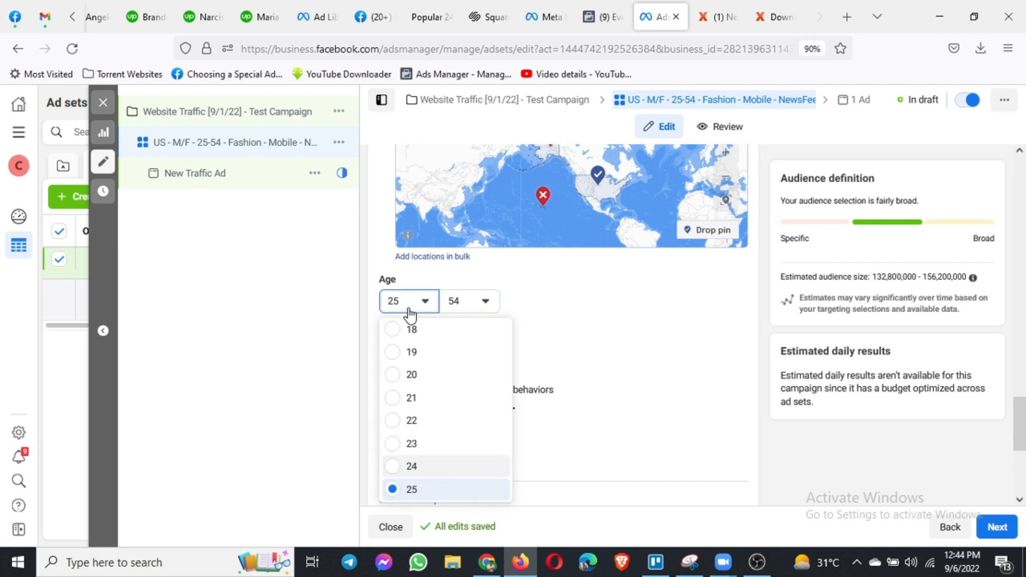
pyautogui.click(422, 466)
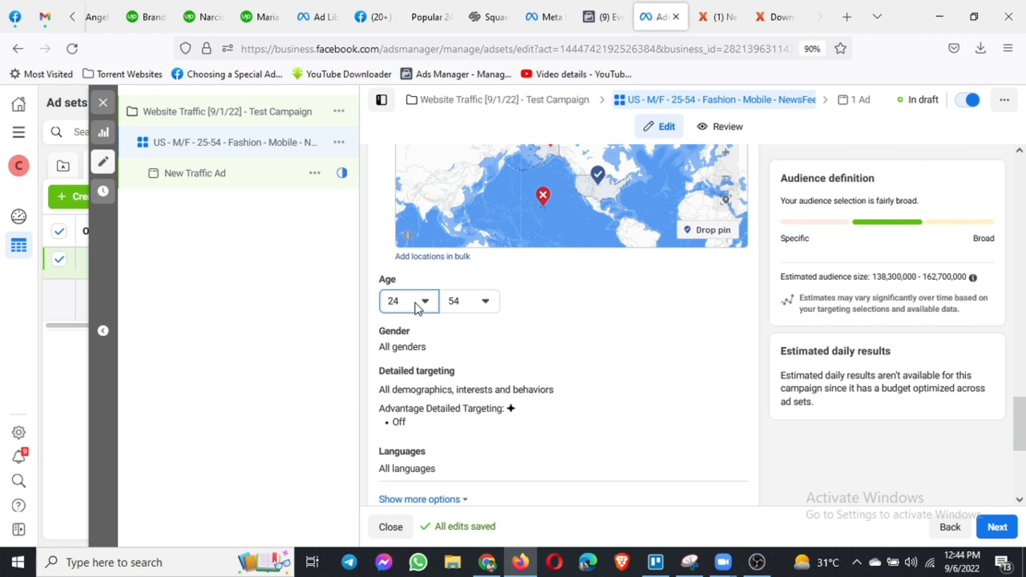
pyautogui.click(418, 307)
pyautogui.scroll(-3, 408, 408)
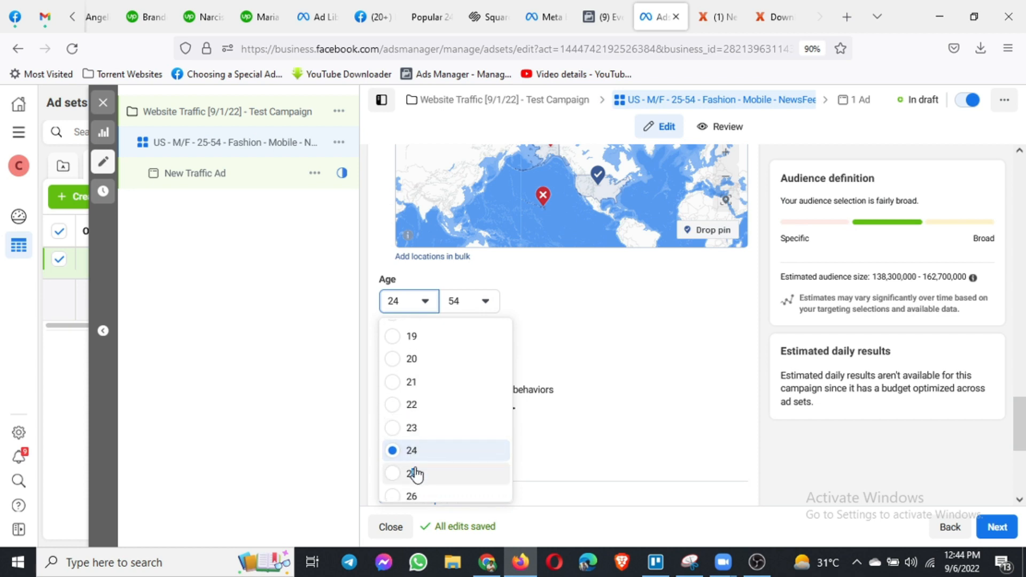
pyautogui.click(416, 474)
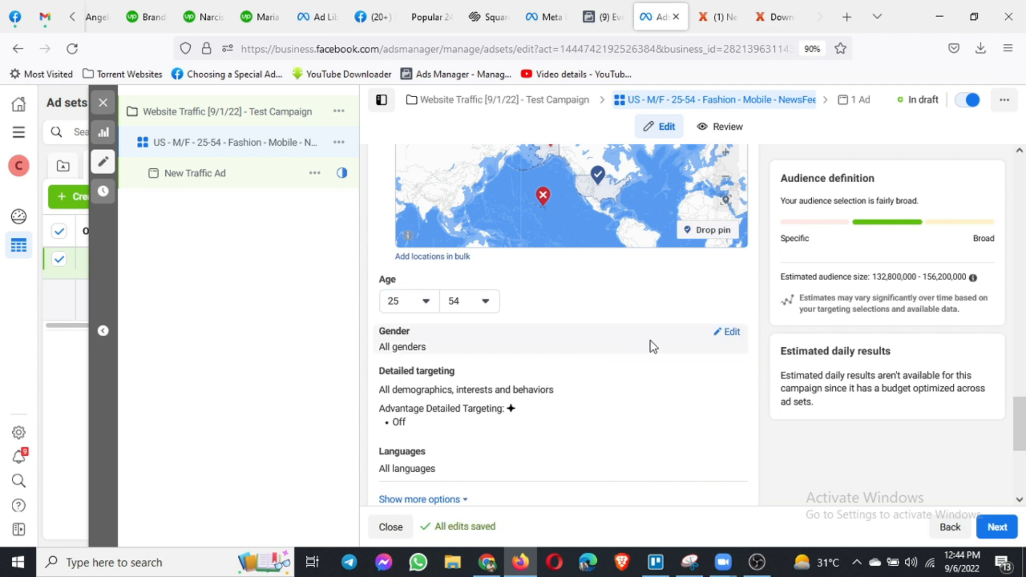
# - Open the audience's Gender setting for editing and view its options
pyautogui.click(742, 335)
pyautogui.scroll(-1, 553, 337)
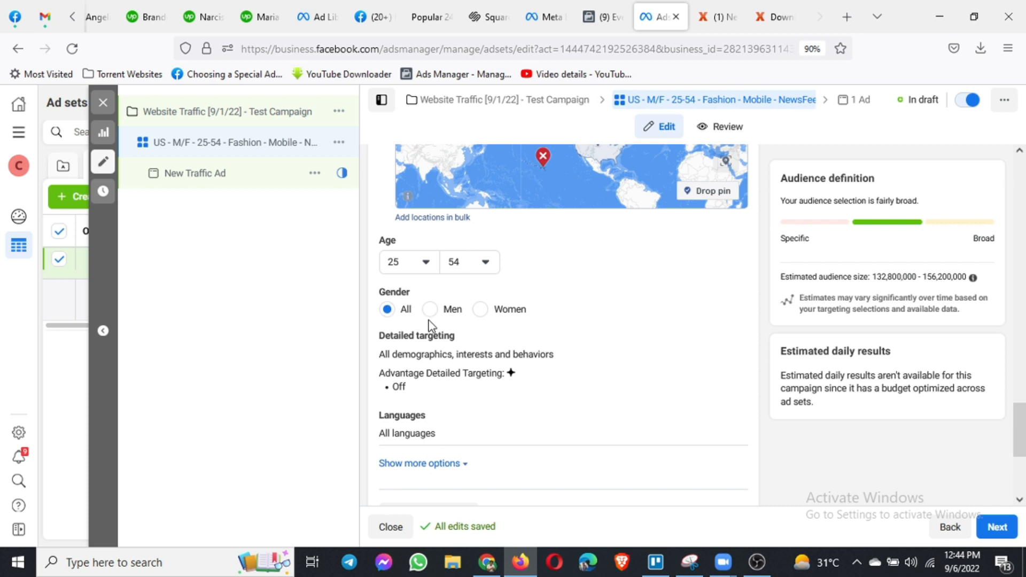
pyautogui.scroll(-1, 591, 319)
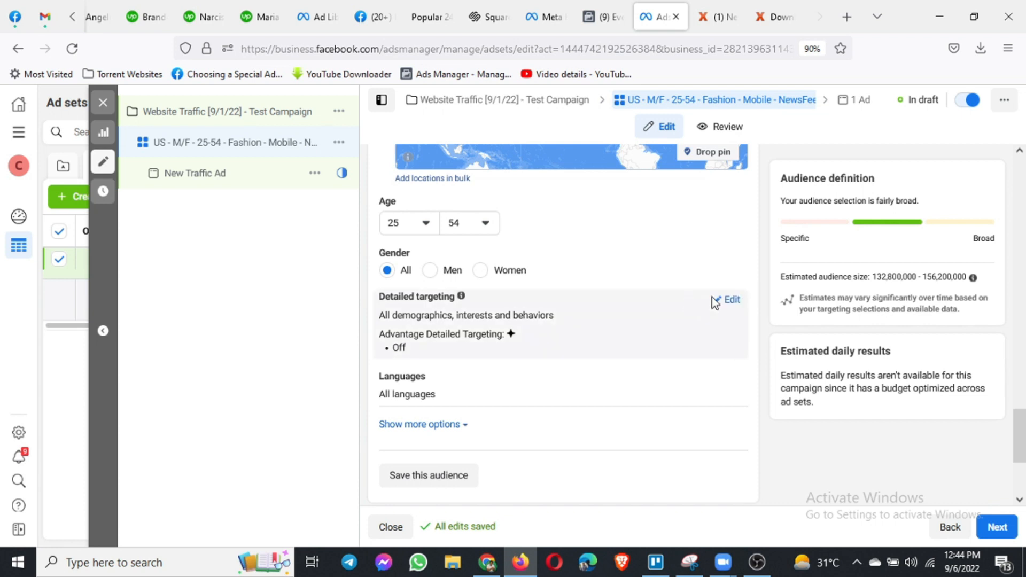
# - Edit the detailed targeting, search for "clothing" and include the Women's clothing interest
pyautogui.click(732, 300)
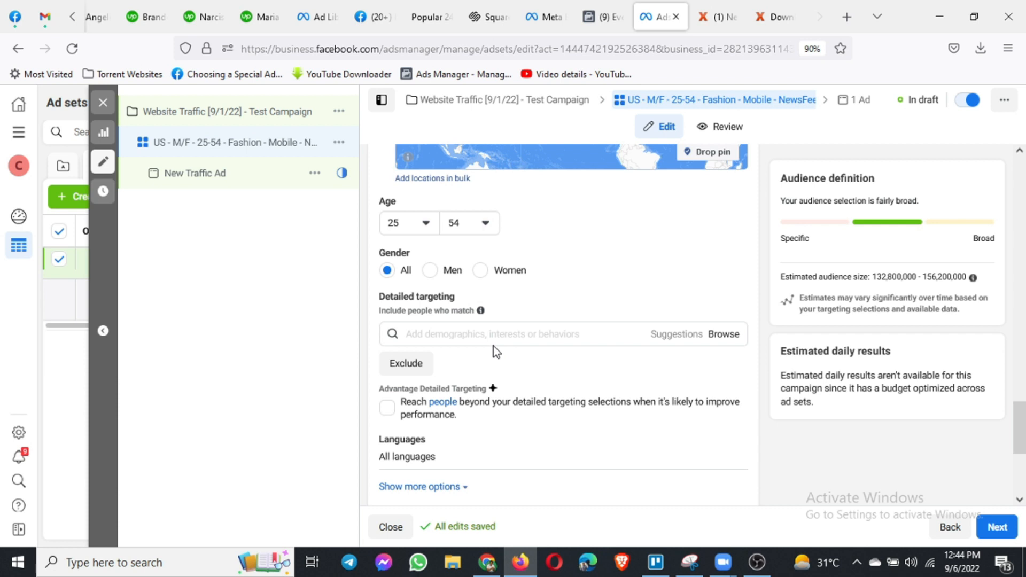
pyautogui.click(552, 333)
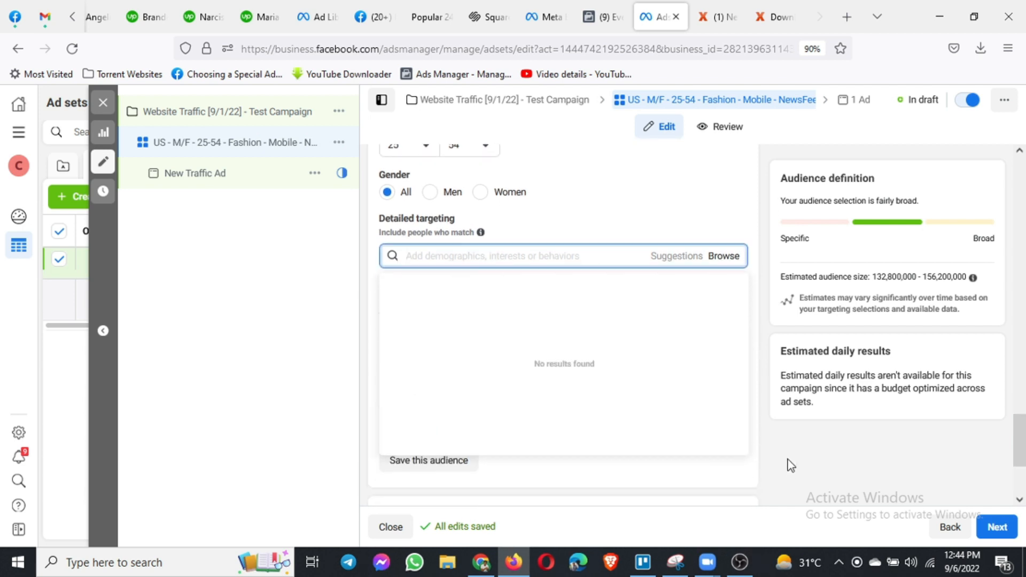
pyautogui.write('clothing')
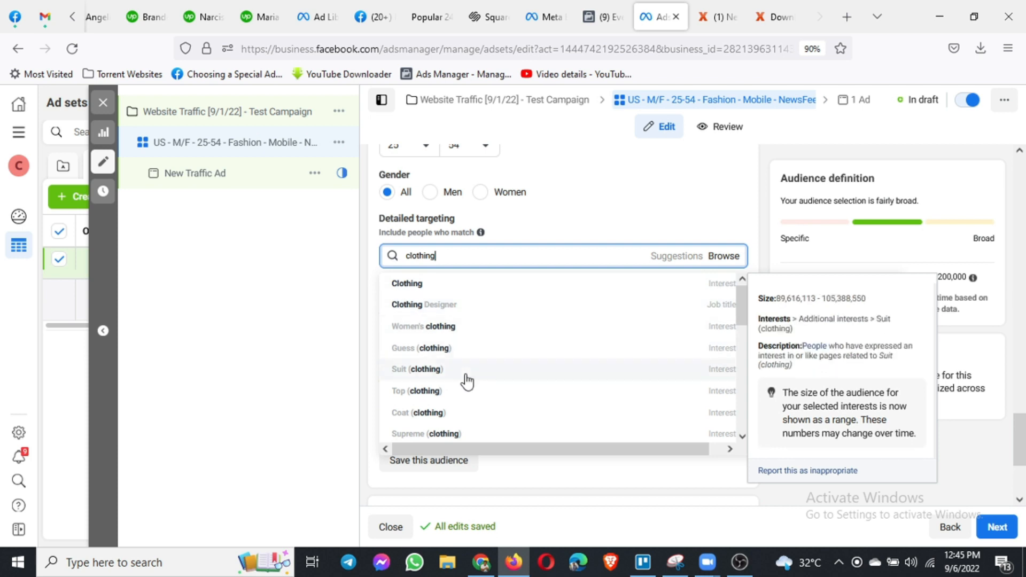
pyautogui.scroll(-1, 466, 384)
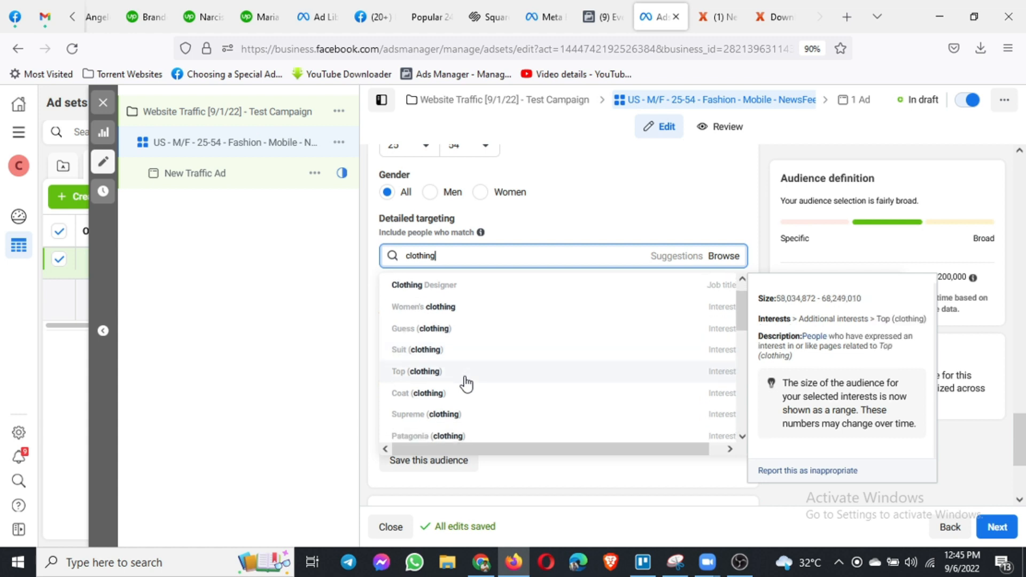
pyautogui.scroll(-1, 466, 383)
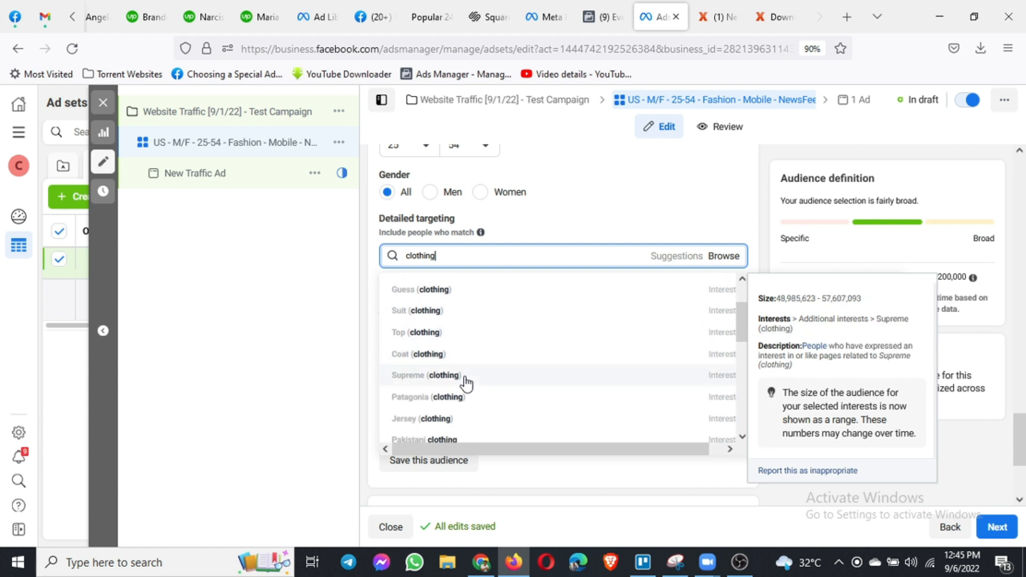
pyautogui.scroll(-3, 523, 379)
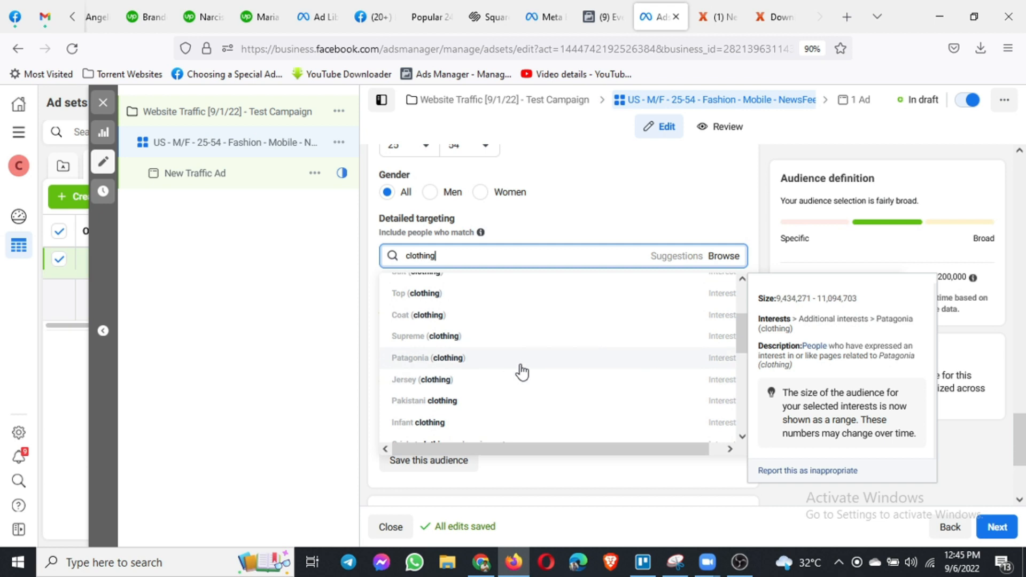
pyautogui.scroll(-1, 522, 372)
pyautogui.scroll(-2, 522, 372)
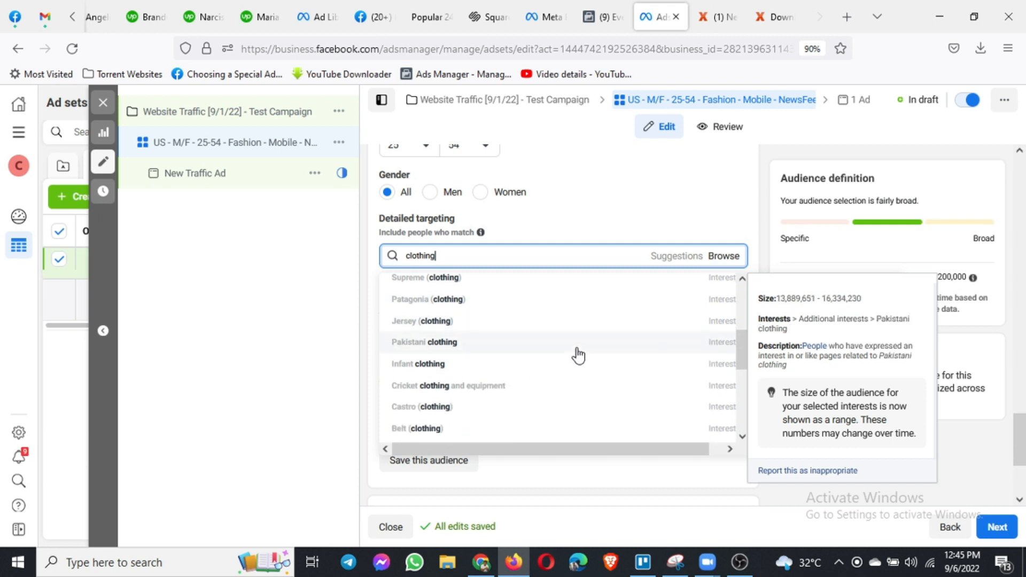
pyautogui.scroll(-2, 578, 354)
pyautogui.scroll(-1, 578, 355)
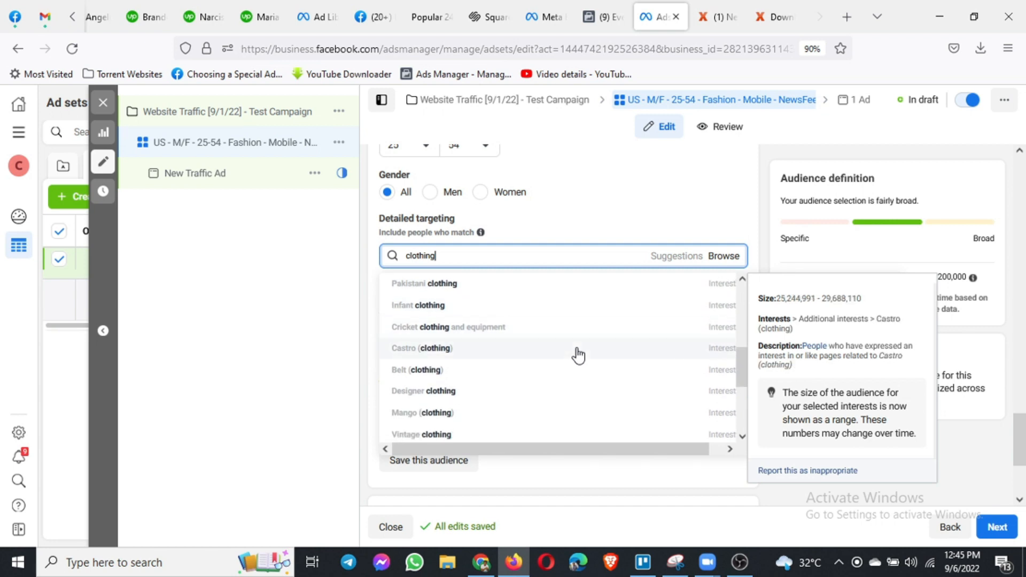
pyautogui.scroll(-2, 570, 367)
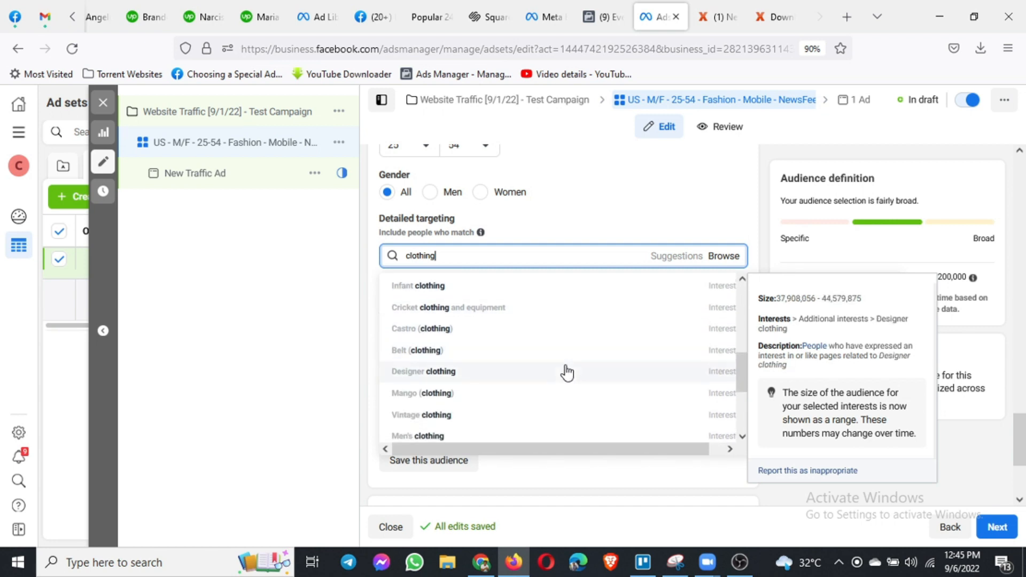
pyautogui.scroll(-2, 567, 372)
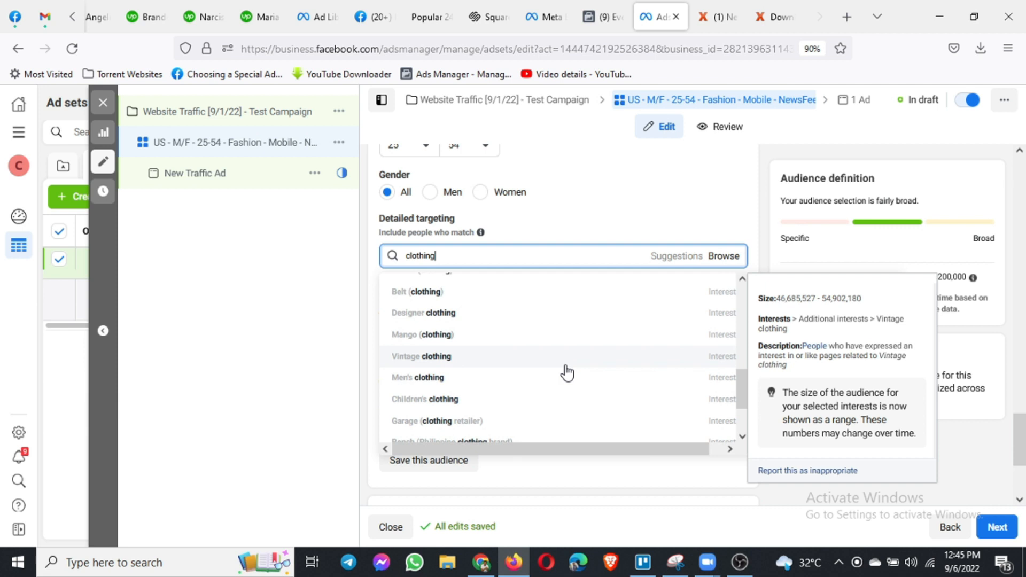
pyautogui.scroll(5, 567, 373)
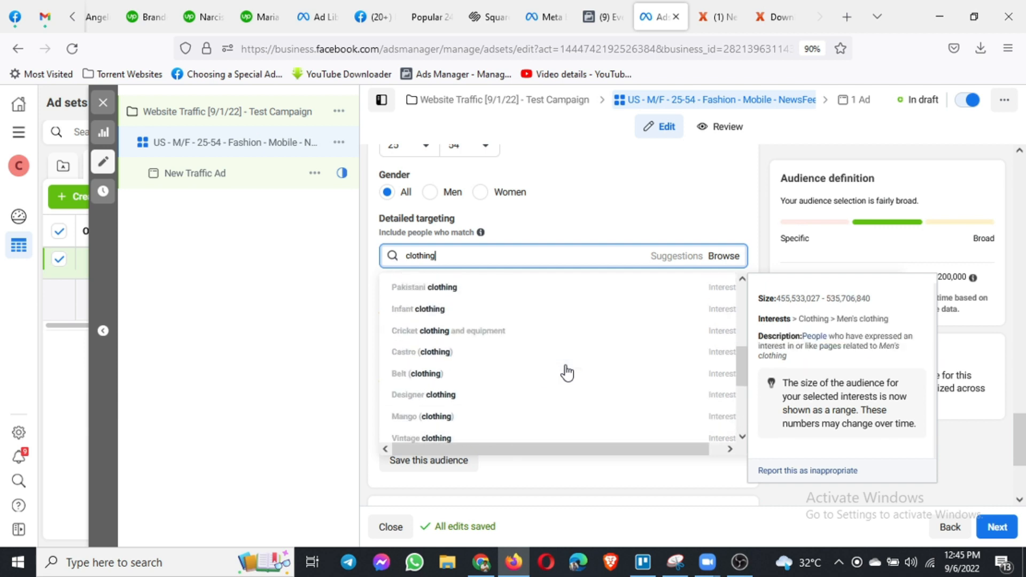
pyautogui.scroll(3, 567, 373)
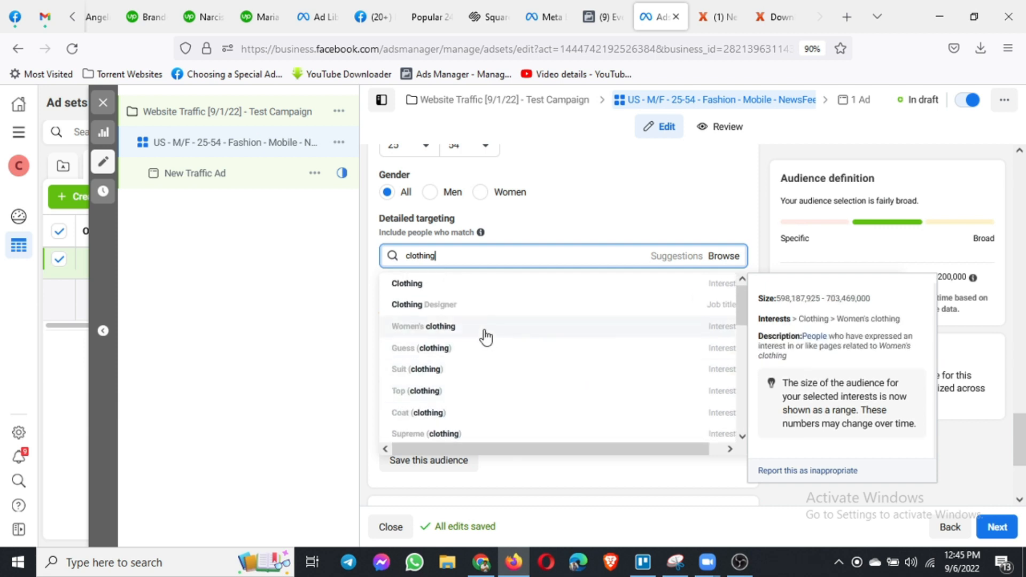
pyautogui.click(485, 330)
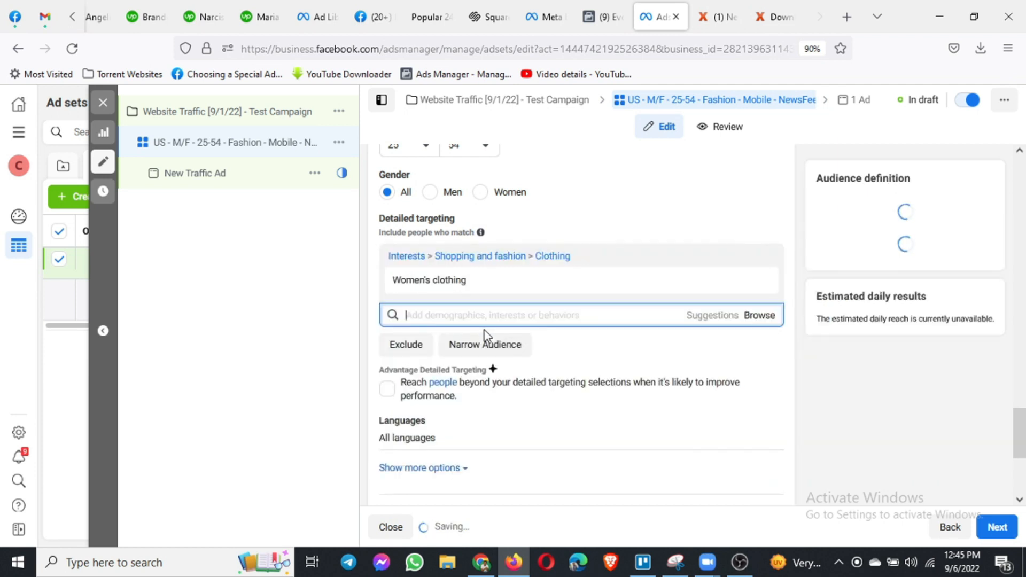
# - Search the detailed targeting for "clothing" again and include the Men's clothing interest
pyautogui.write('c')
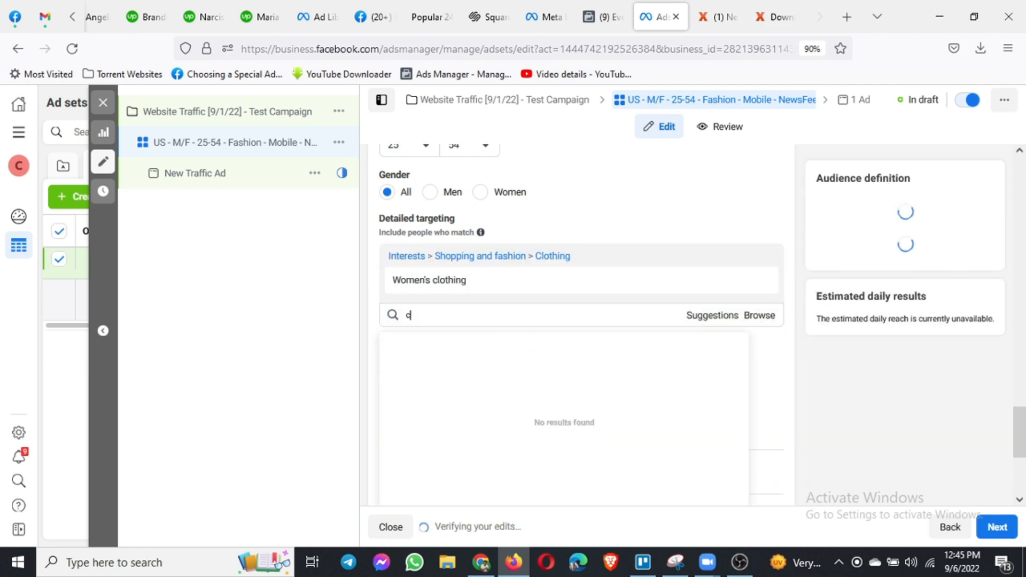
pyautogui.write('lothing')
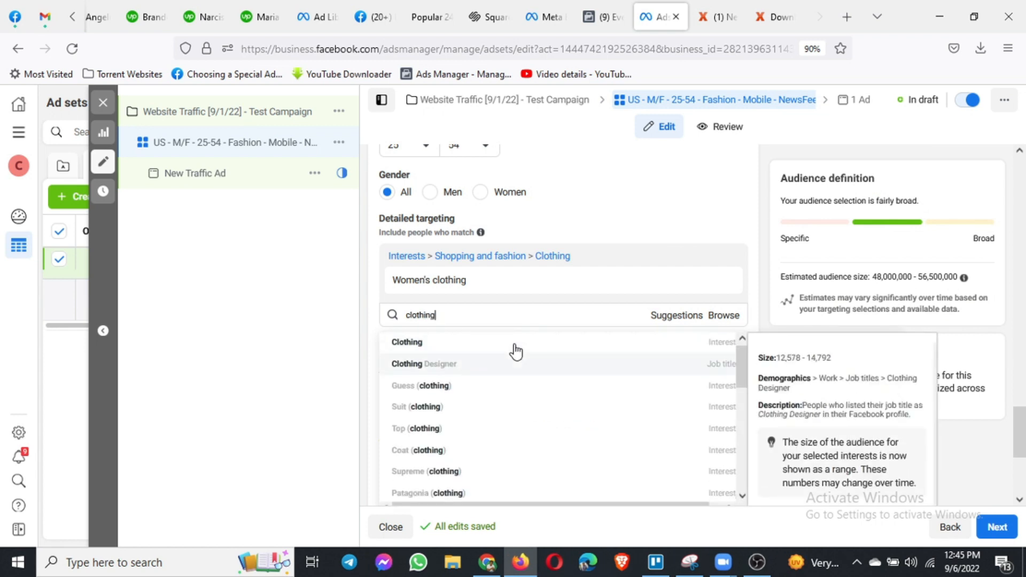
pyautogui.scroll(-3, 509, 389)
pyautogui.scroll(-9, 508, 390)
pyautogui.scroll(-2, 509, 389)
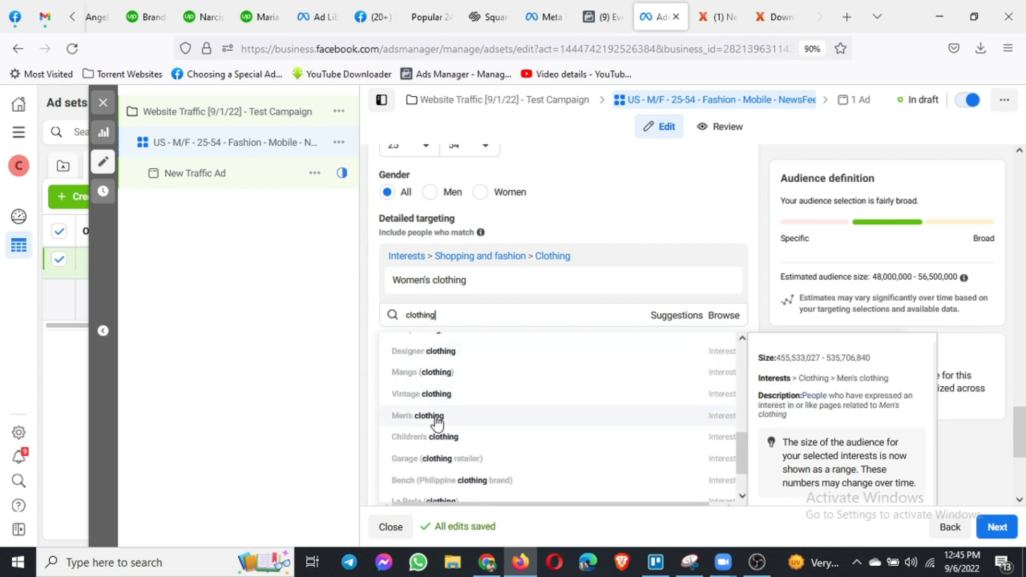
pyautogui.click(438, 416)
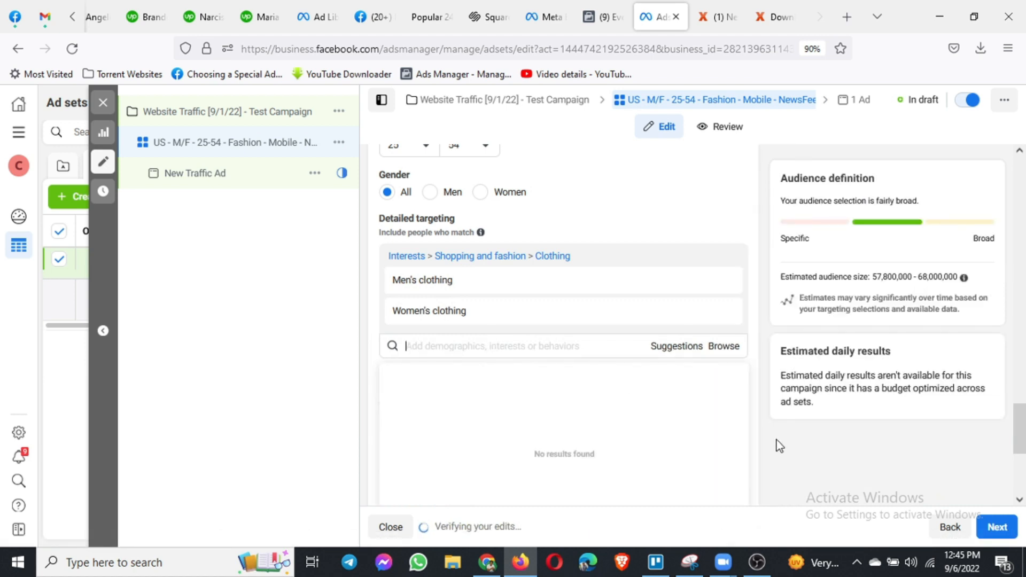
# - Examine the suggested interests and behaviors related to the selected clothing interests in detailed targeting
pyautogui.scroll(-2, 780, 446)
pyautogui.moveTo(466, 228)
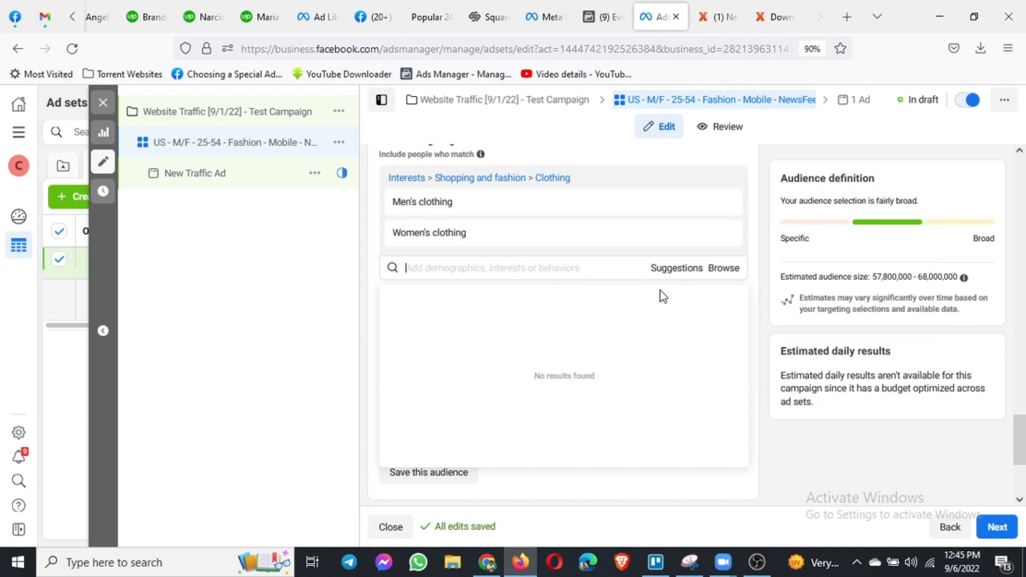
pyautogui.click(679, 274)
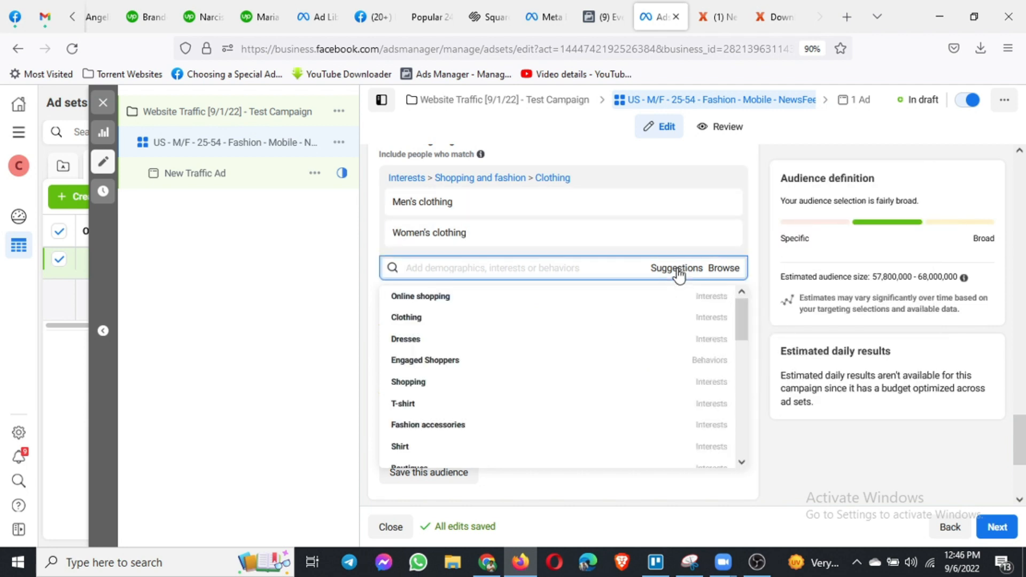
pyautogui.moveTo(431, 298)
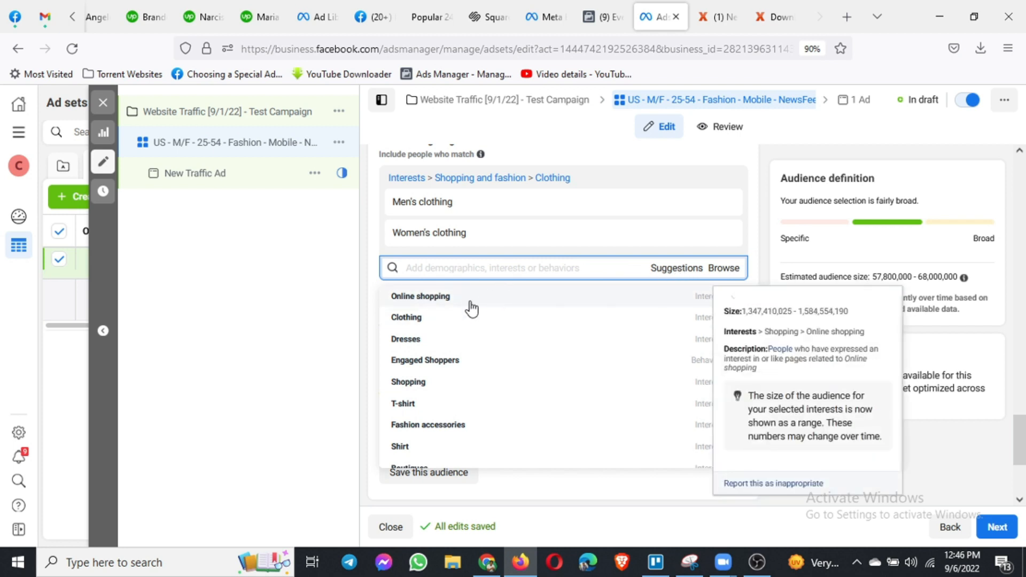
pyautogui.moveTo(475, 370)
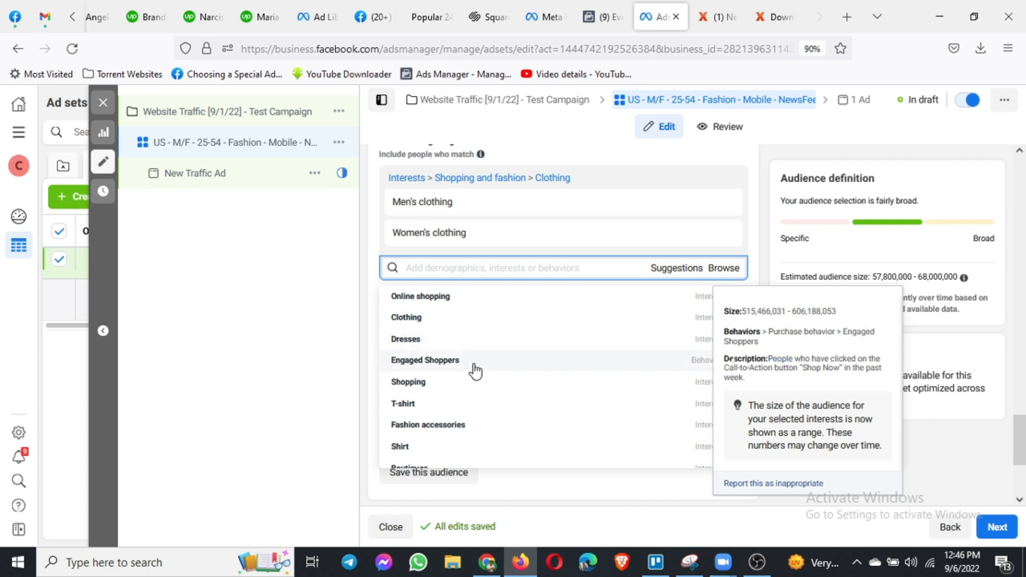
pyautogui.scroll(-2, 475, 396)
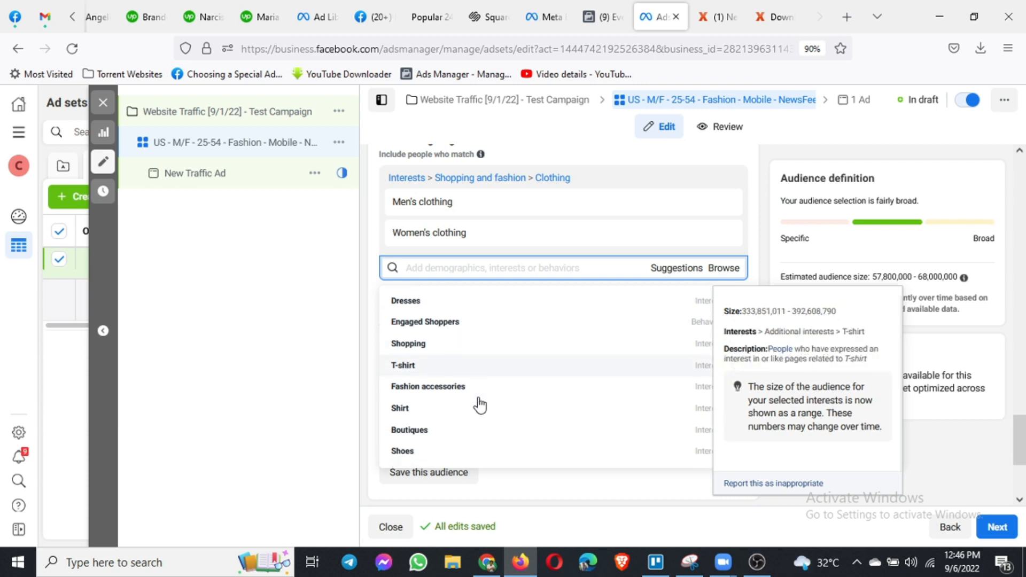
pyautogui.scroll(-2, 479, 405)
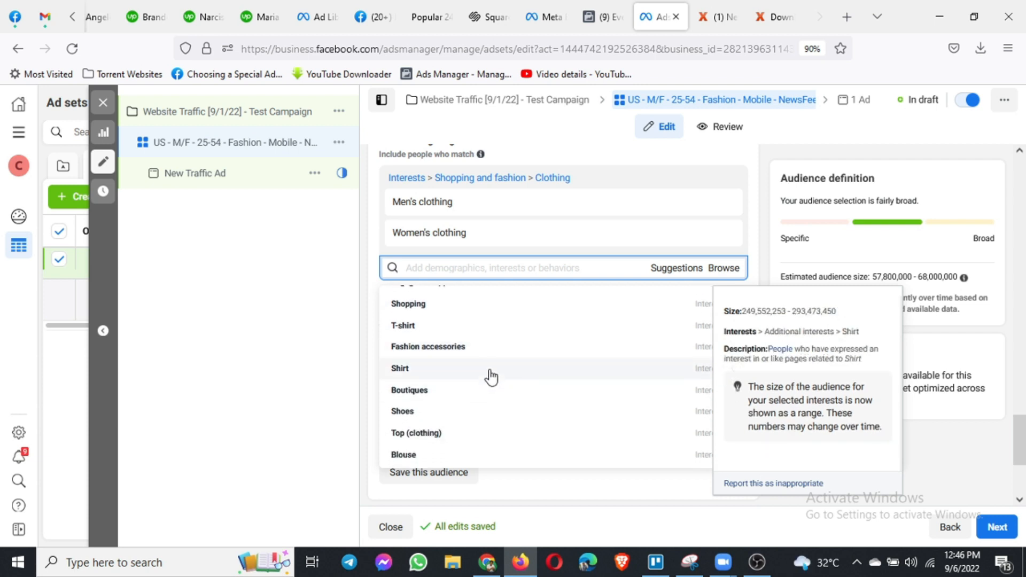
pyautogui.scroll(-3, 479, 417)
pyautogui.scroll(-7, 479, 417)
pyautogui.scroll(-6, 475, 422)
pyautogui.scroll(6, 475, 422)
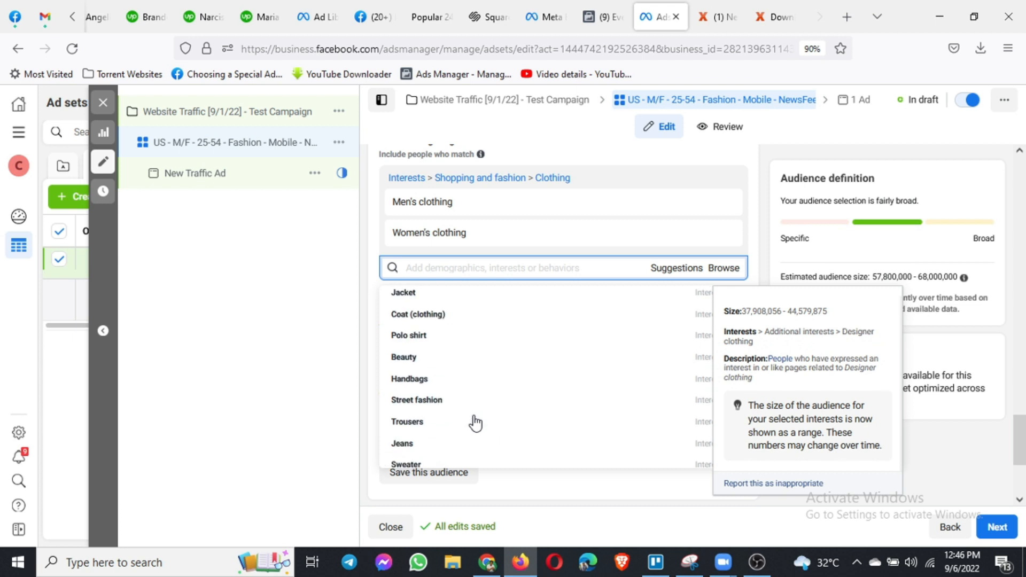
pyautogui.scroll(8, 475, 423)
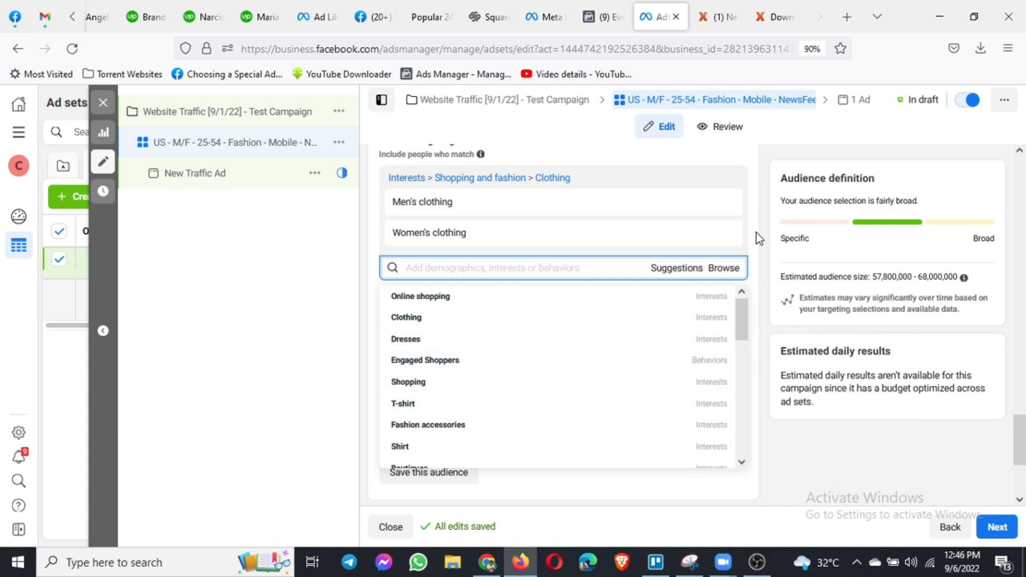
# - Browse the detailed targeting categories, read the Demographics description, and expand and collapse that category
pyautogui.click(716, 273)
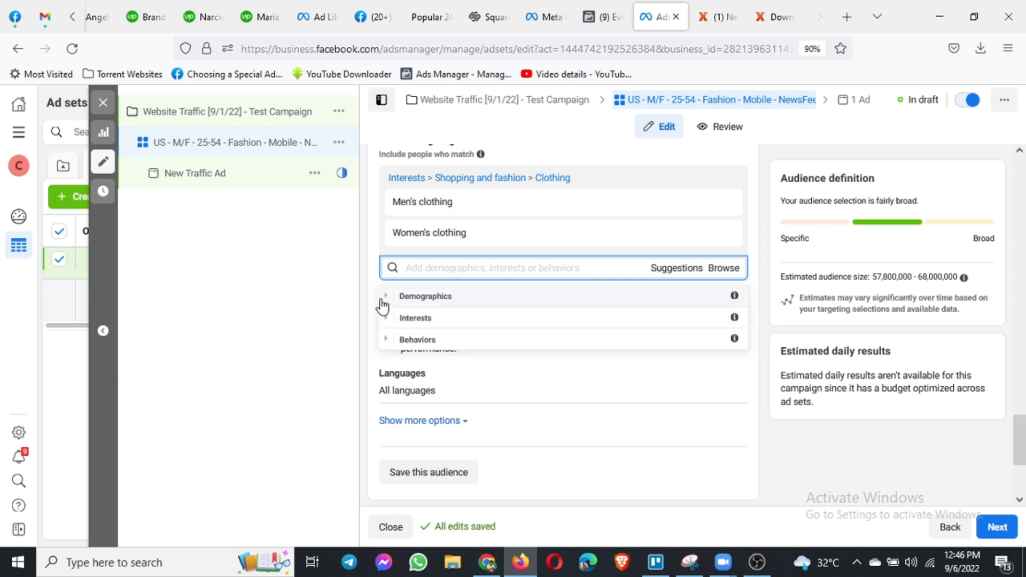
pyautogui.moveTo(730, 289)
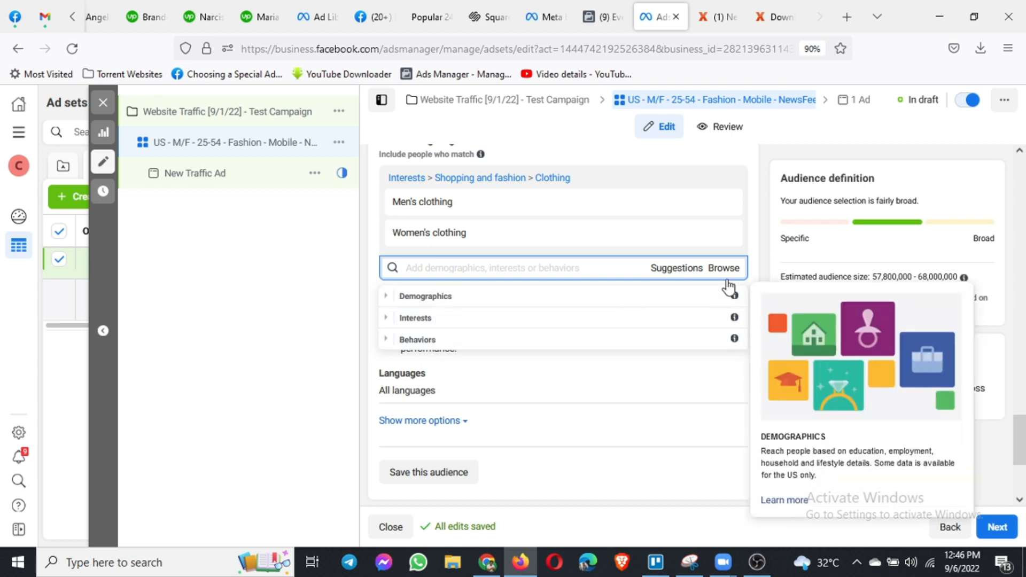
pyautogui.click(386, 297)
pyautogui.click(388, 301)
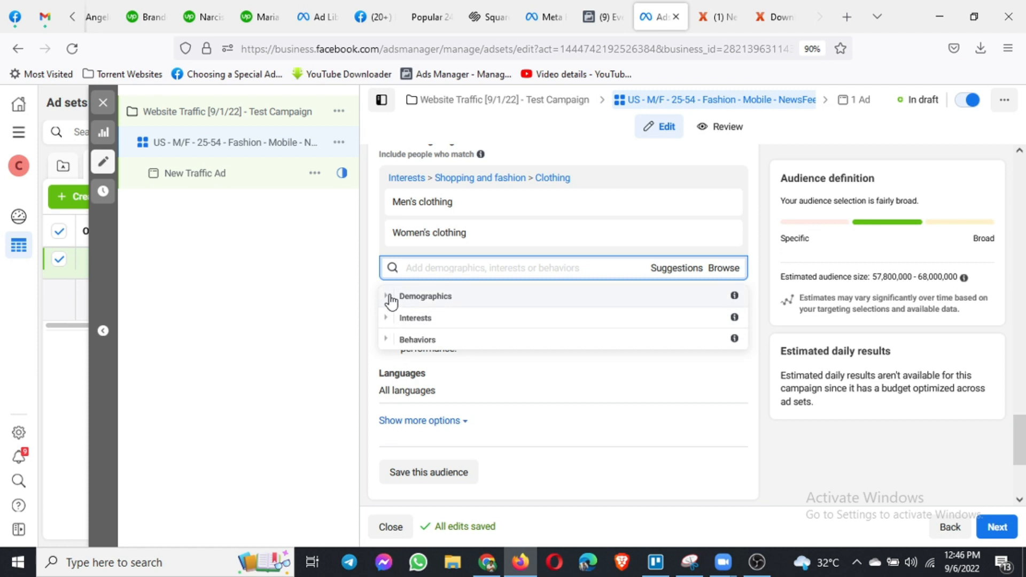
# - Browse the Interests category down to Shopping and fashion > Clothing, examine its Men's and Women's clothing entries, and collapse Clothing
pyautogui.click(388, 319)
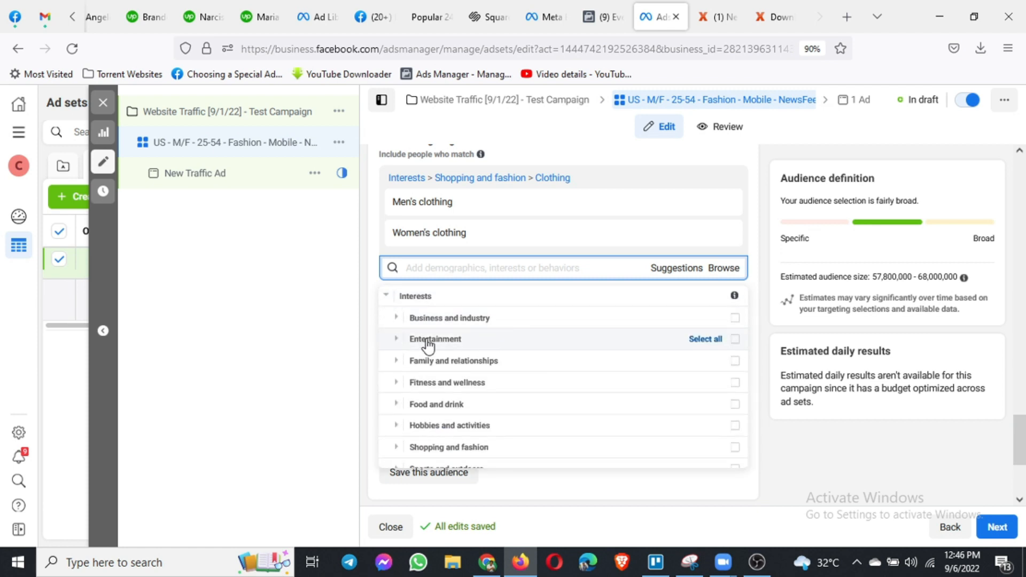
pyautogui.scroll(-1, 484, 373)
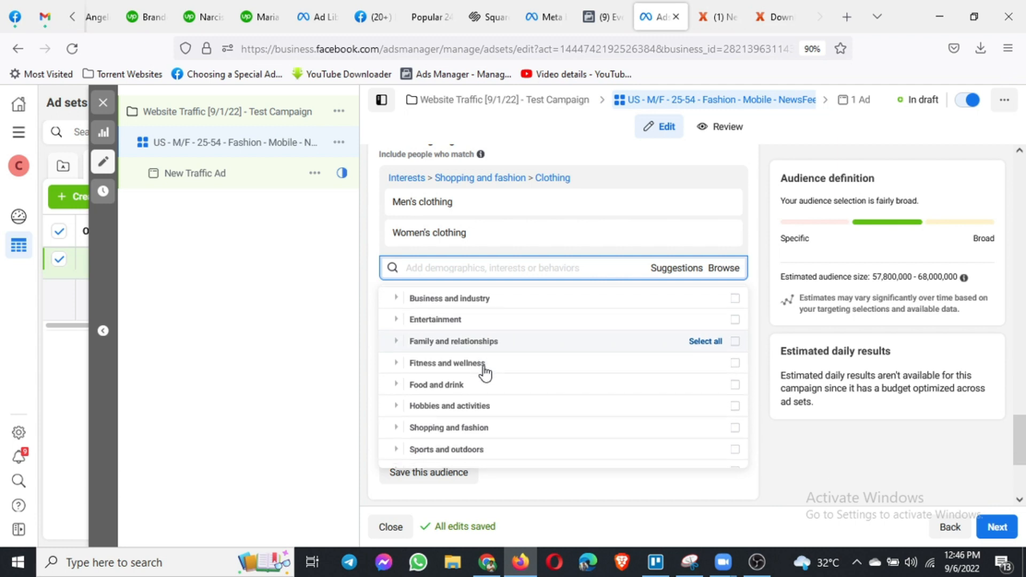
pyautogui.scroll(-1, 427, 388)
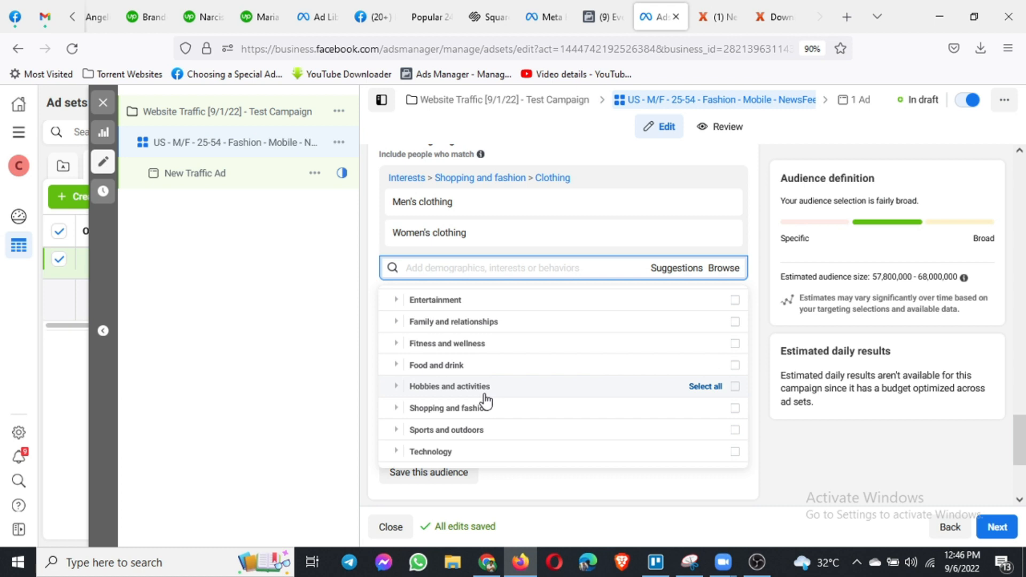
pyautogui.scroll(-1, 485, 400)
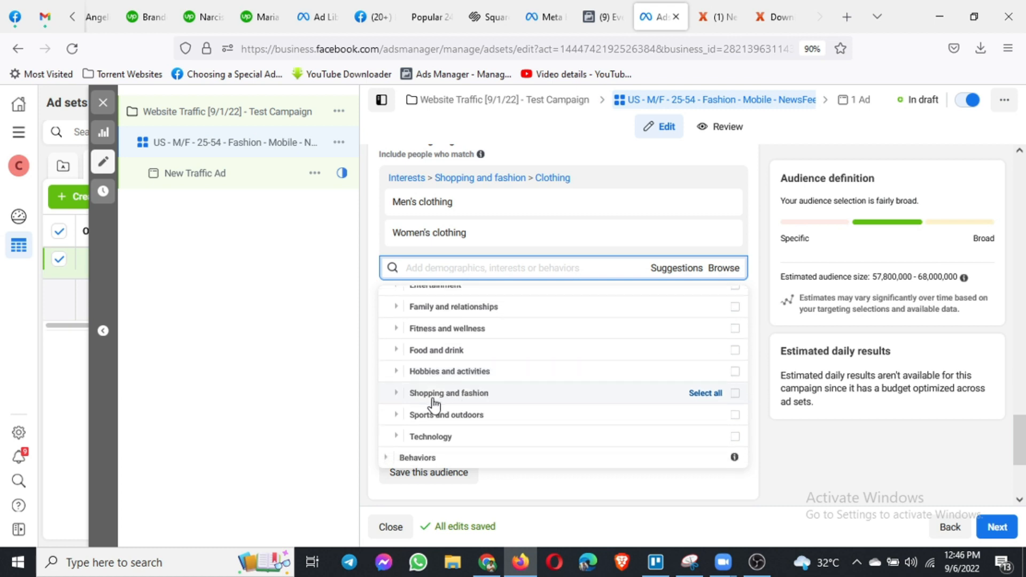
pyautogui.click(396, 394)
pyautogui.scroll(1, 394, 401)
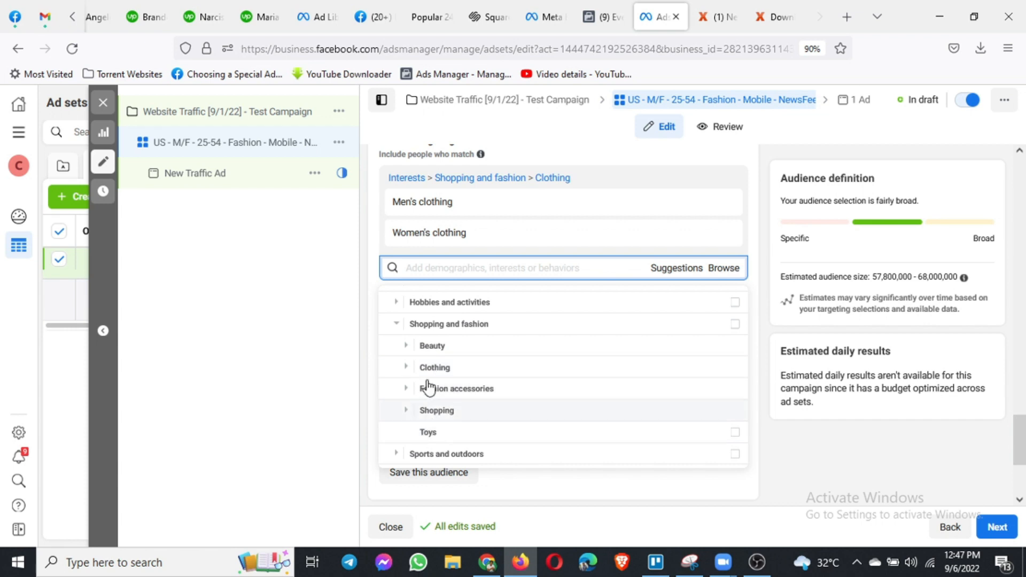
pyautogui.click(407, 370)
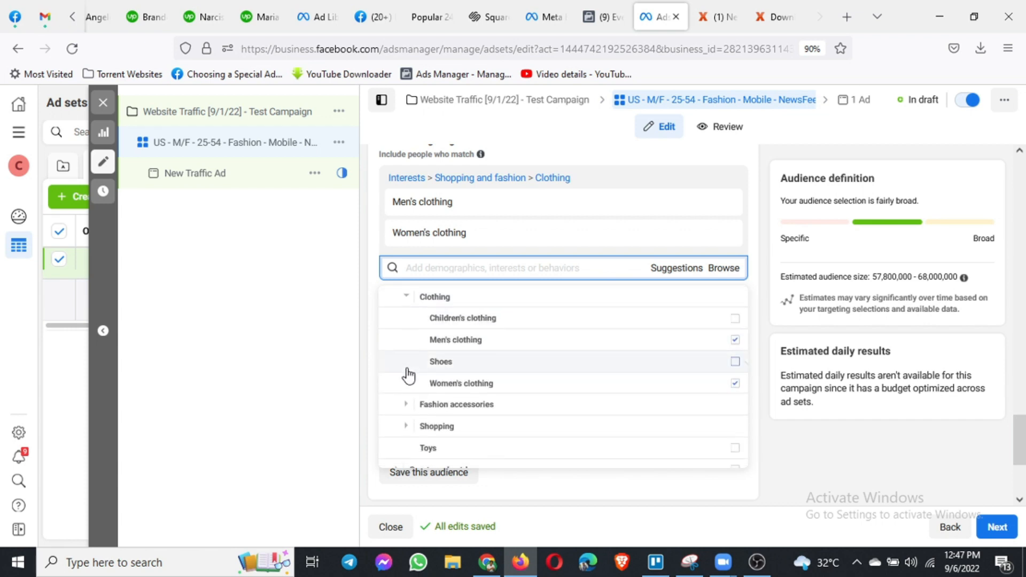
pyautogui.moveTo(449, 324)
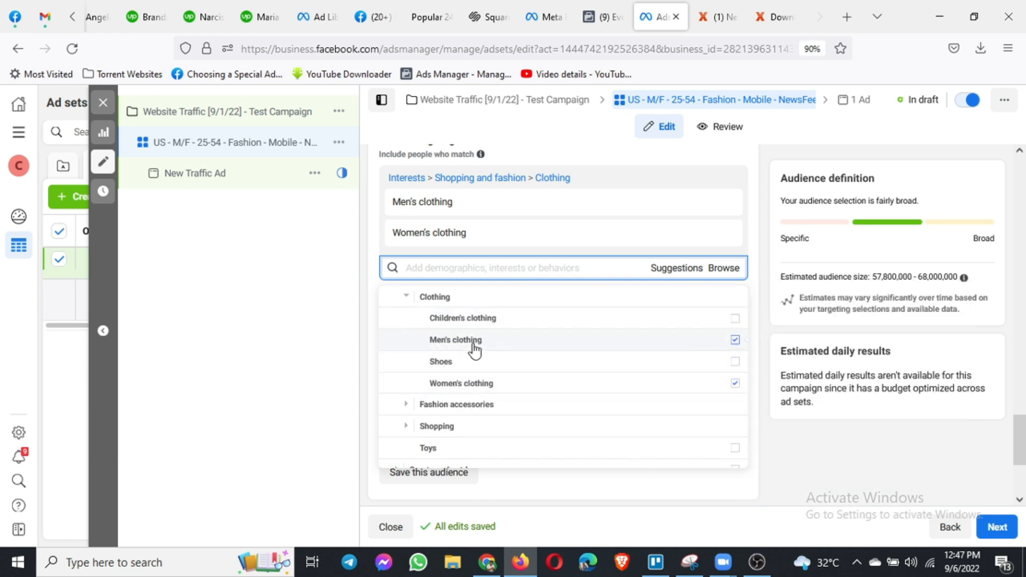
pyautogui.moveTo(474, 398)
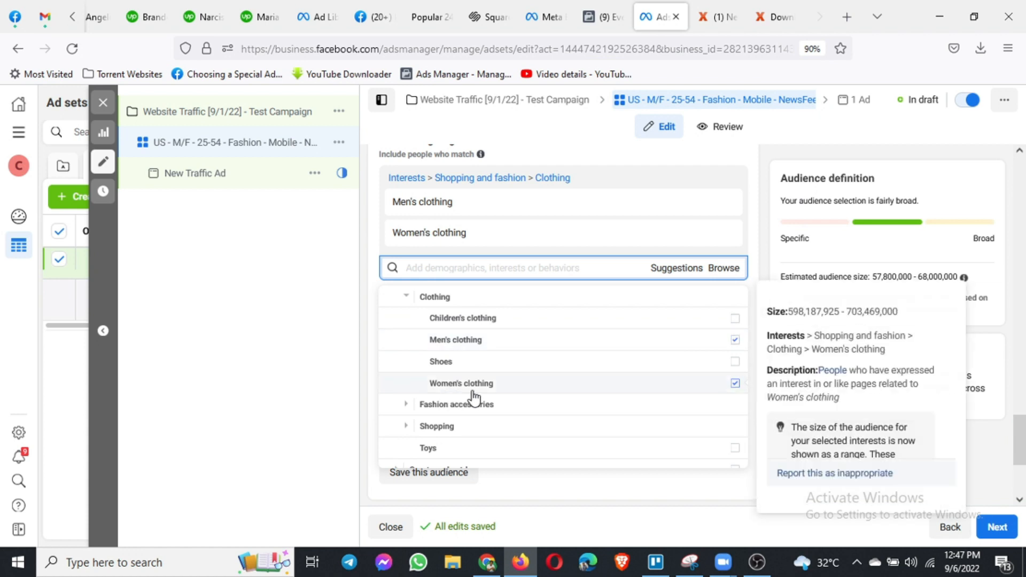
pyautogui.click(406, 300)
# - Include the Dresses interest from Fashion accessories in the detailed targeting and collapse that subcategory
pyautogui.click(406, 365)
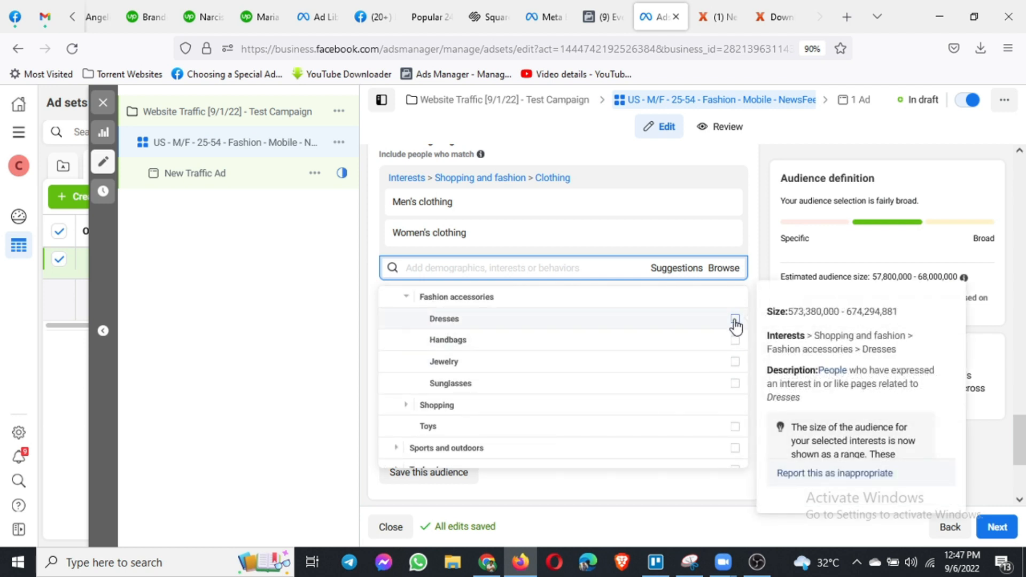
pyautogui.click(431, 319)
pyautogui.click(406, 301)
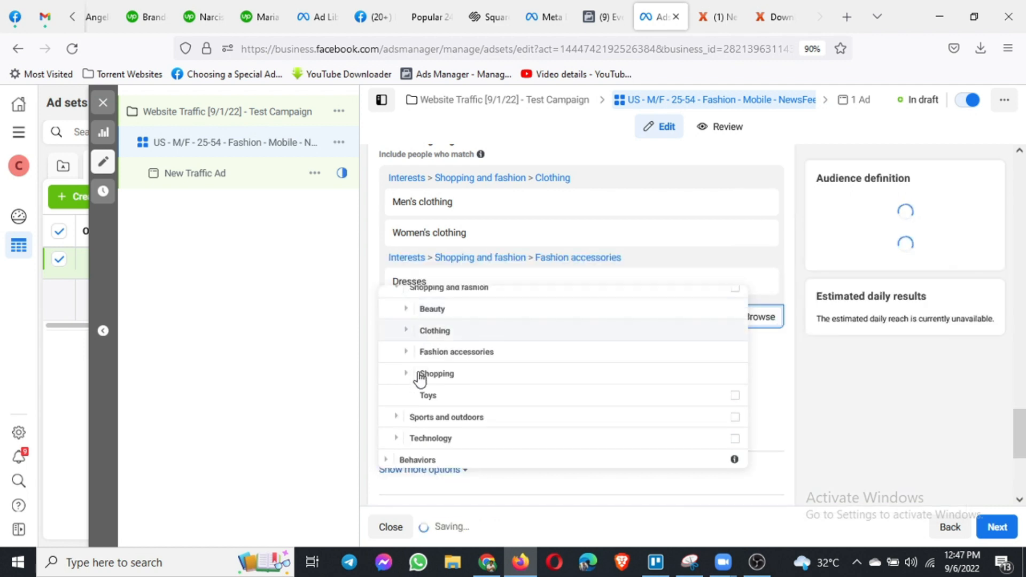
# - Include the Boutiques interest from Shopping in the detailed targeting, then collapse the categories and close the browse list
pyautogui.click(406, 384)
pyautogui.scroll(-3, 412, 392)
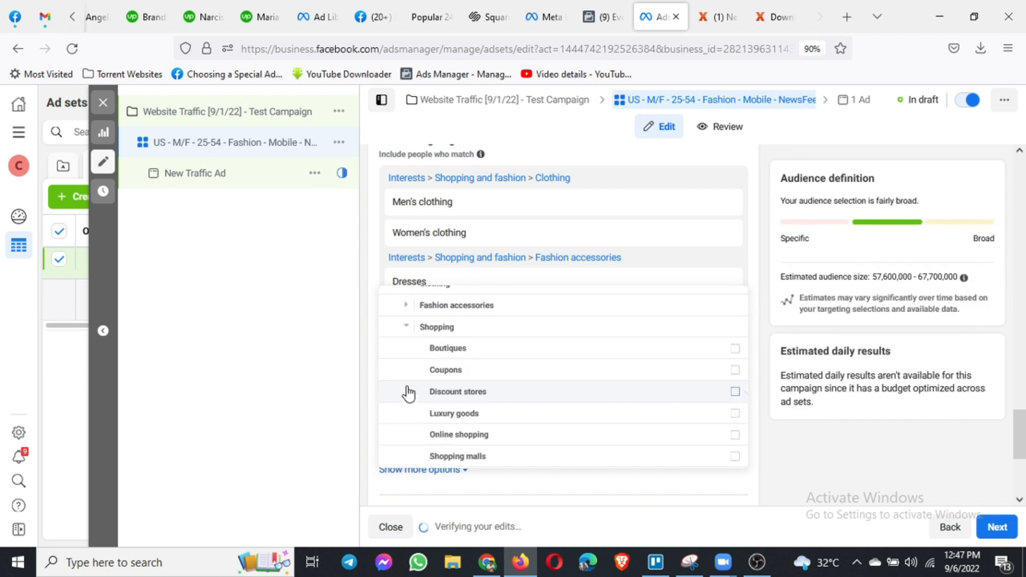
pyautogui.scroll(1, 465, 382)
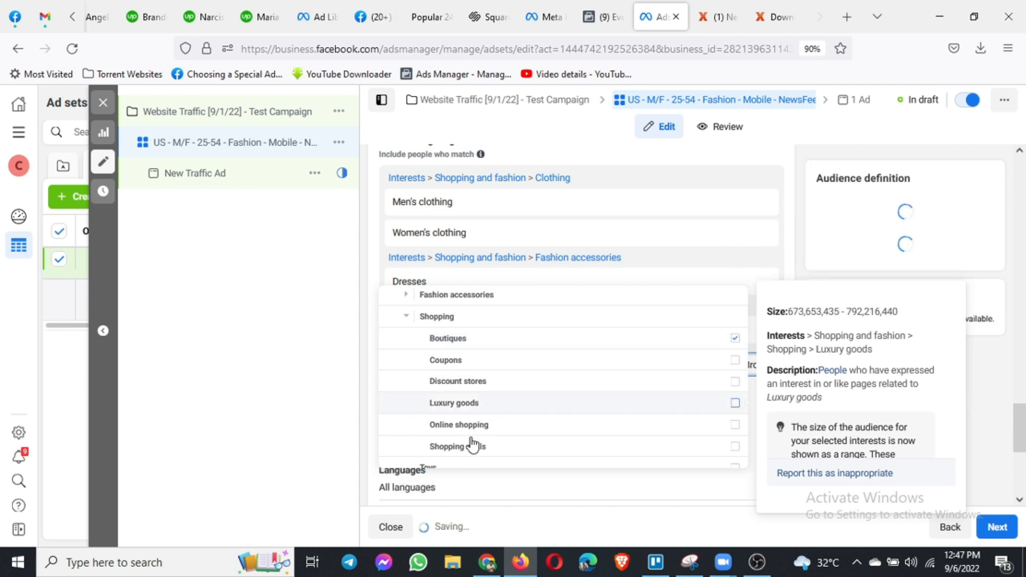
pyautogui.click(407, 318)
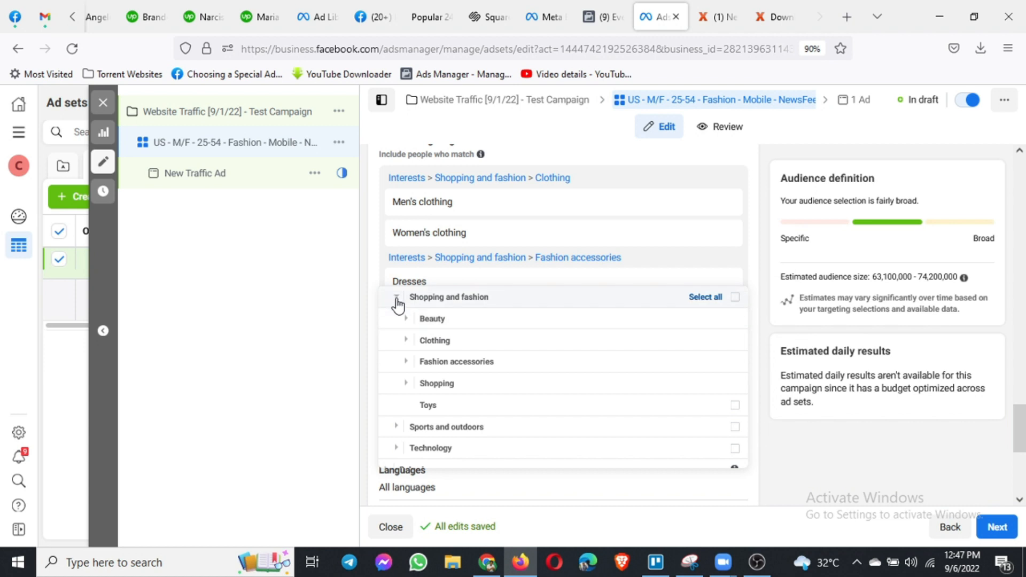
pyautogui.click(396, 298)
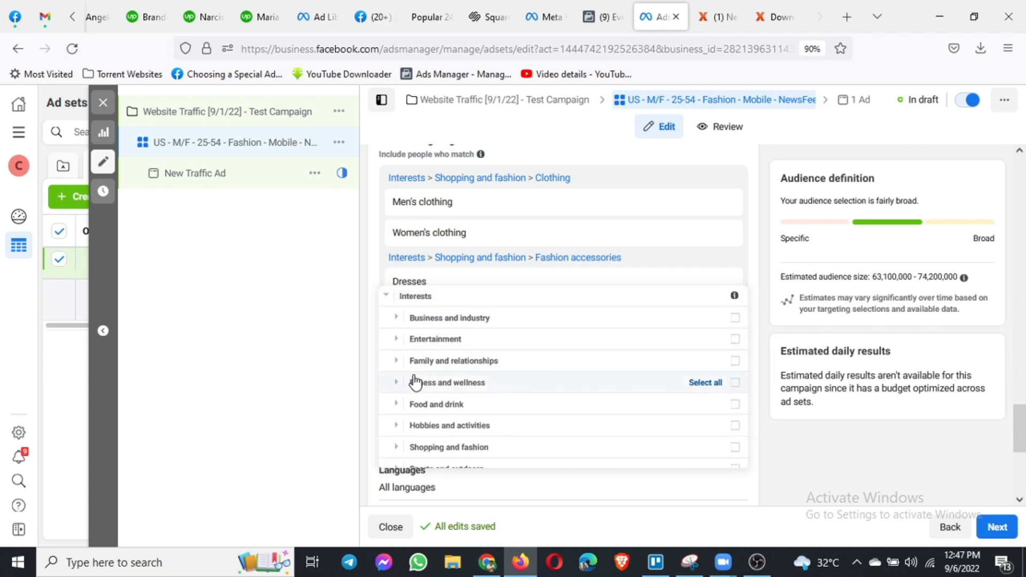
pyautogui.click(386, 299)
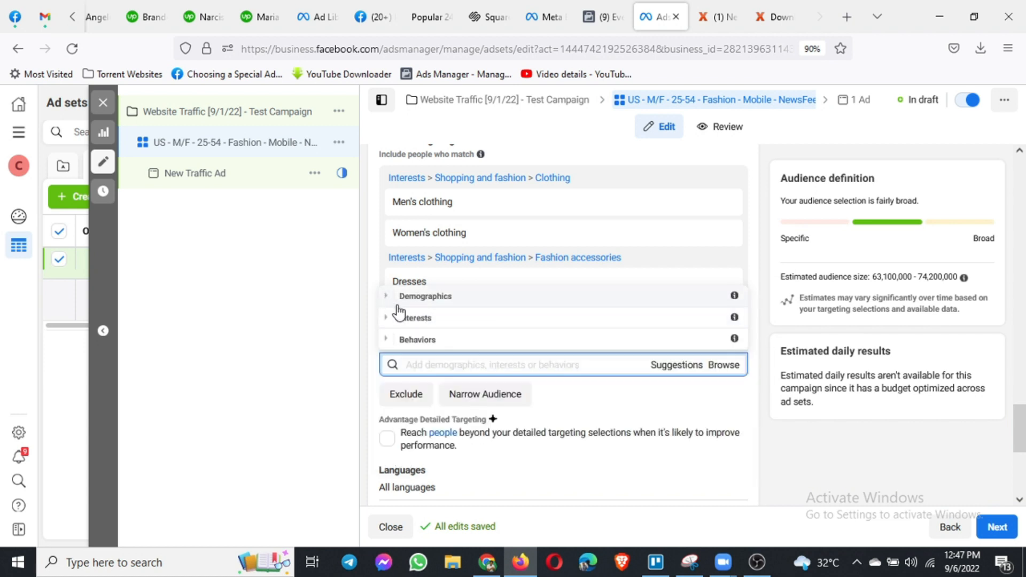
pyautogui.click(754, 283)
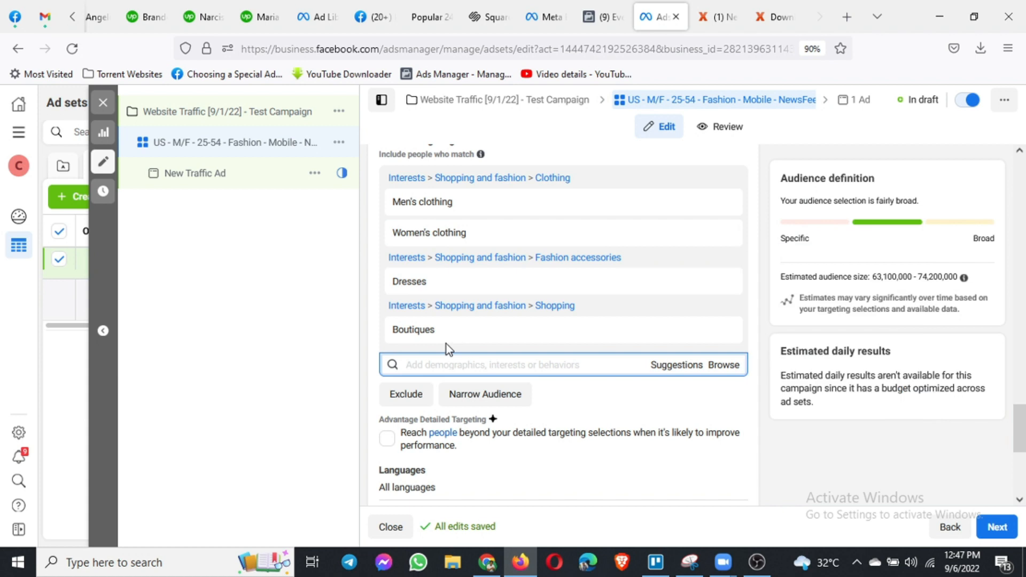
# - Narrow the audience to people who must also match Interests > Shopping and fashion > Shopping > Online shopping
pyautogui.scroll(-1, 447, 344)
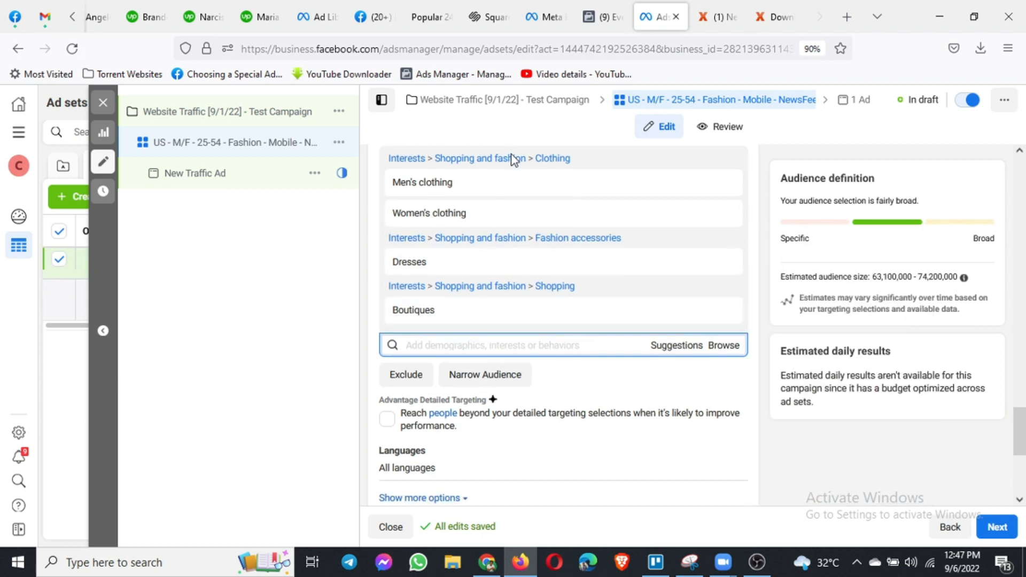
pyautogui.moveTo(573, 320)
pyautogui.click(482, 381)
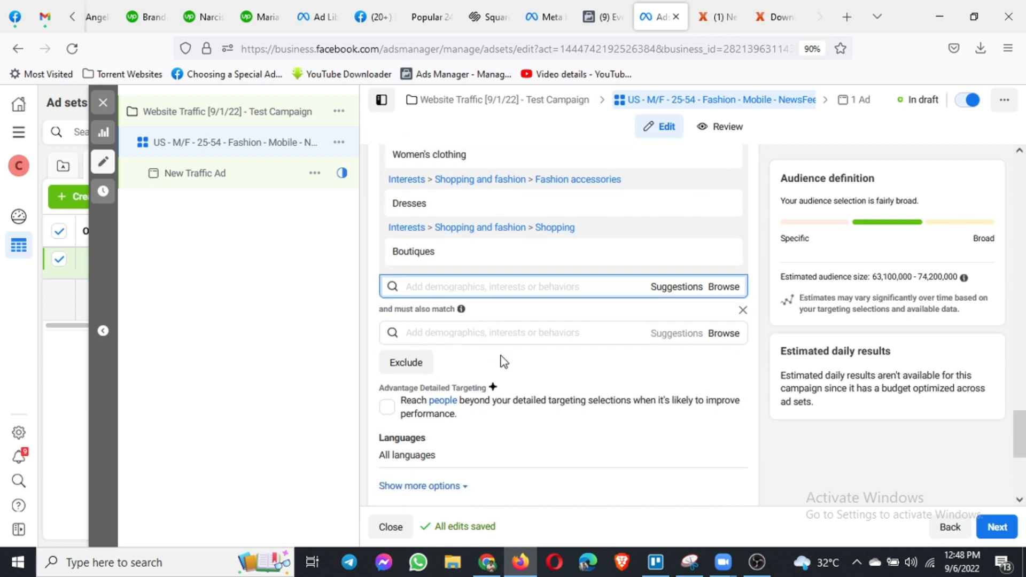
pyautogui.click(724, 334)
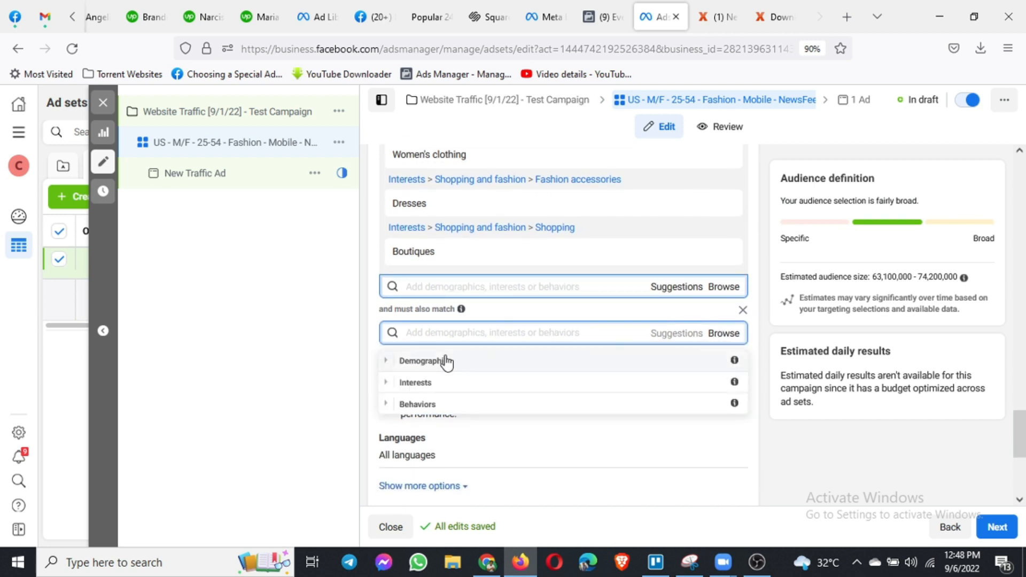
pyautogui.click(389, 390)
pyautogui.scroll(-2, 388, 396)
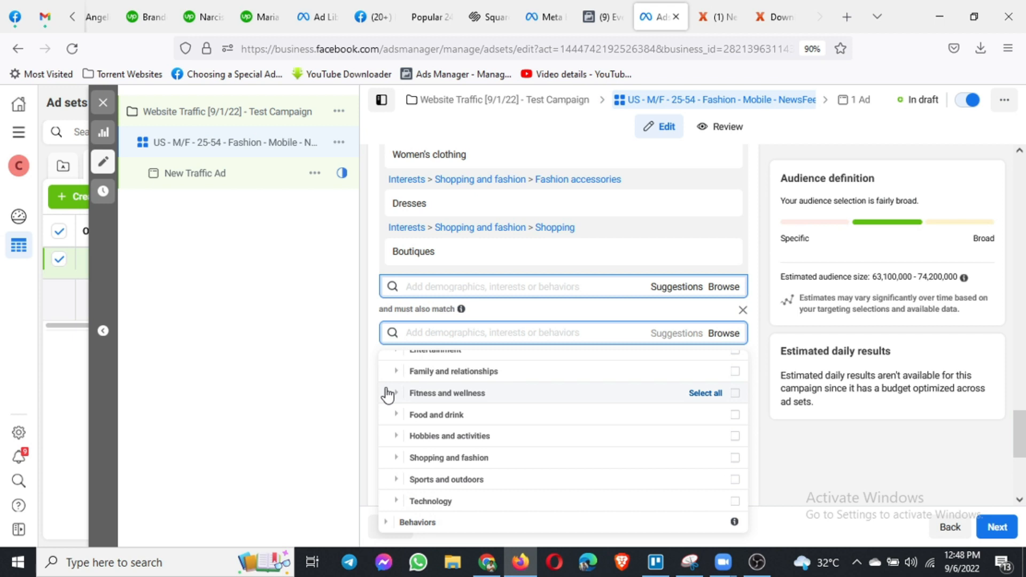
pyautogui.click(396, 458)
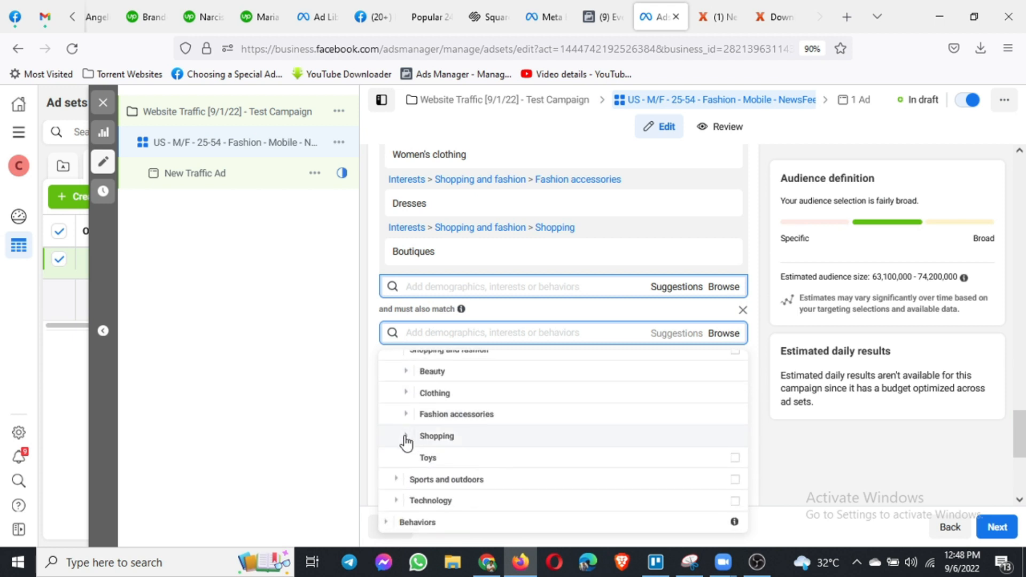
pyautogui.click(407, 437)
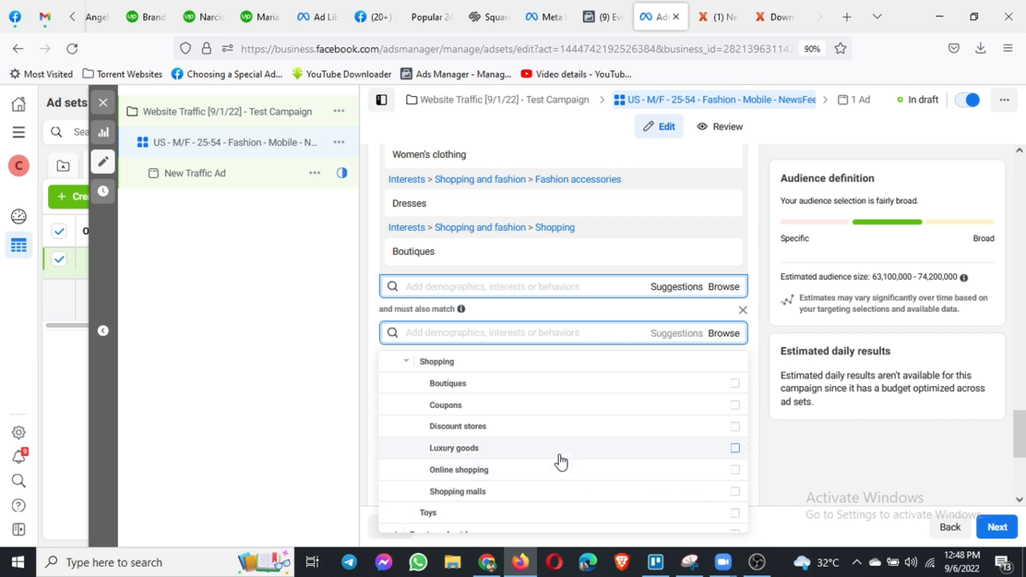
pyautogui.click(736, 471)
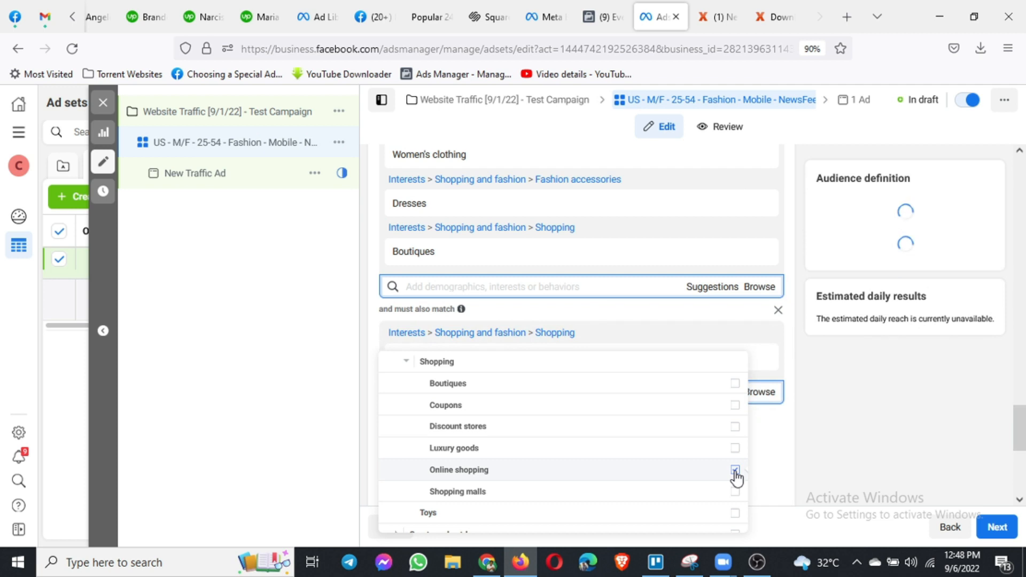
pyautogui.click(809, 443)
# - Review the included interests, remove the Online shopping narrowing condition and check the estimated audience size
pyautogui.scroll(1, 575, 351)
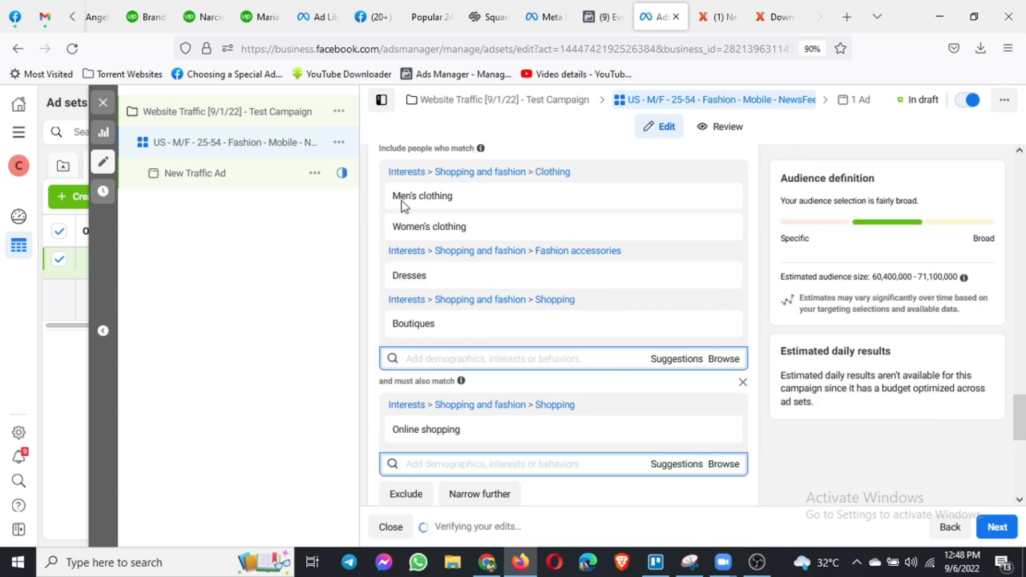
pyautogui.moveTo(418, 202)
pyautogui.moveTo(465, 381)
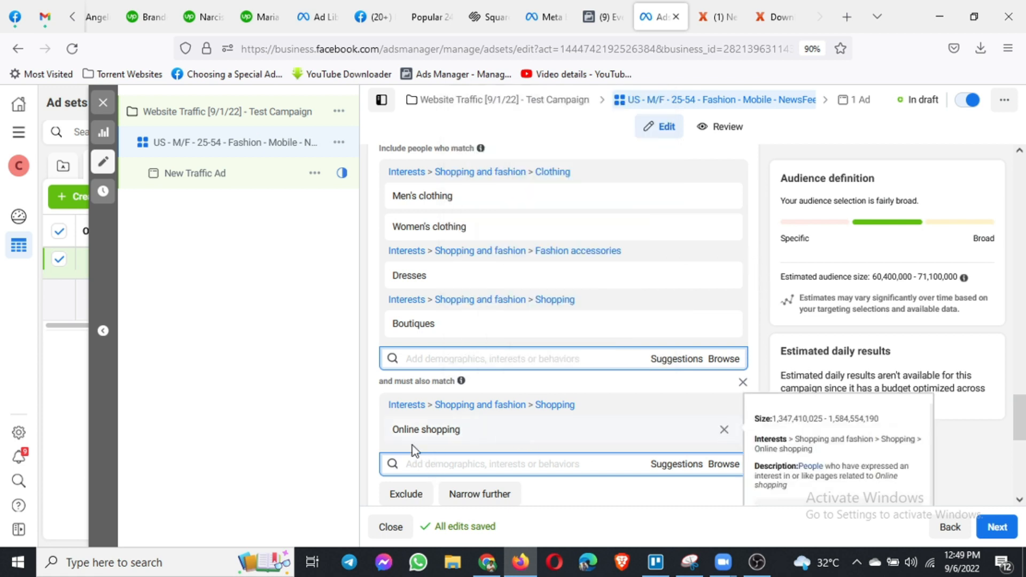
pyautogui.click(744, 382)
pyautogui.moveTo(784, 278); pyautogui.dragTo(956, 278)
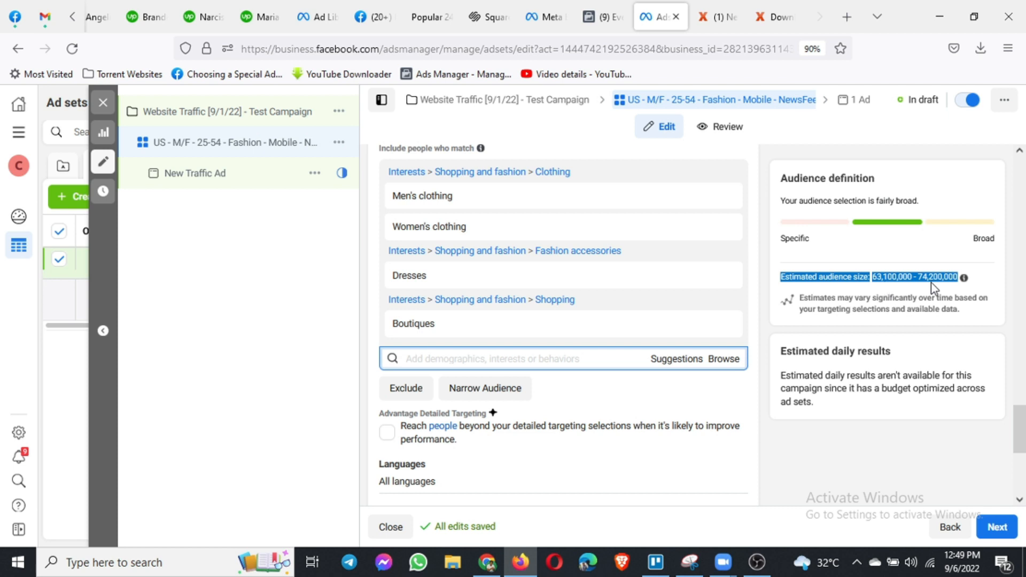
# - Narrow the audience again, search for "online s", add Online shopping as the must-also-match interest and check the estimated audience size
pyautogui.click(486, 394)
pyautogui.write('o')
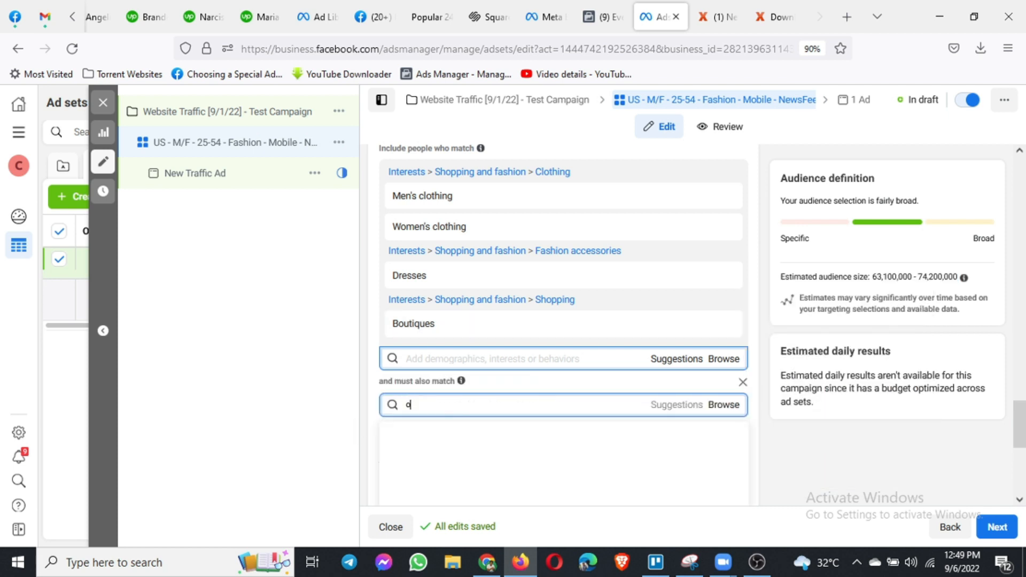
pyautogui.write('nline s')
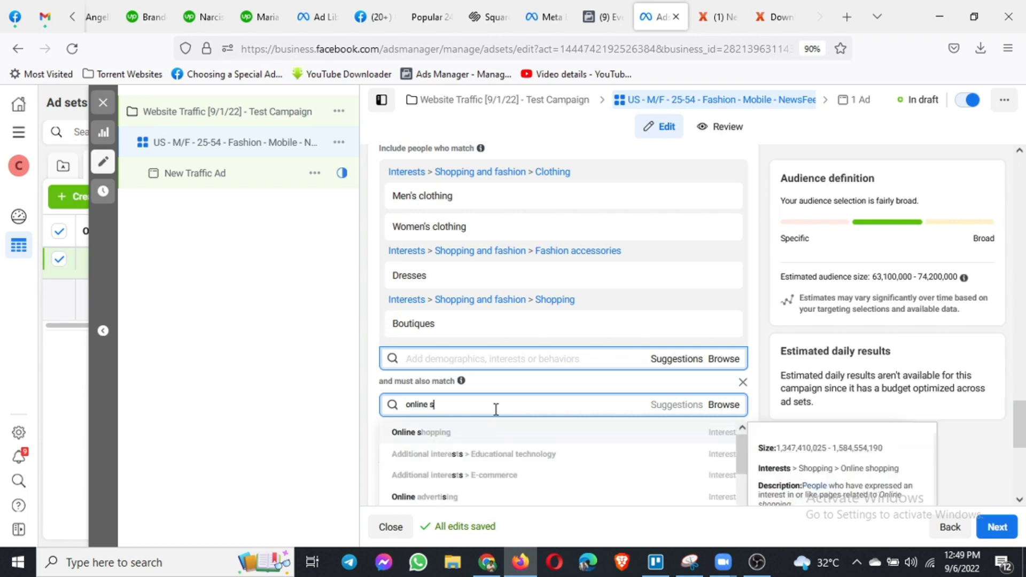
pyautogui.click(487, 437)
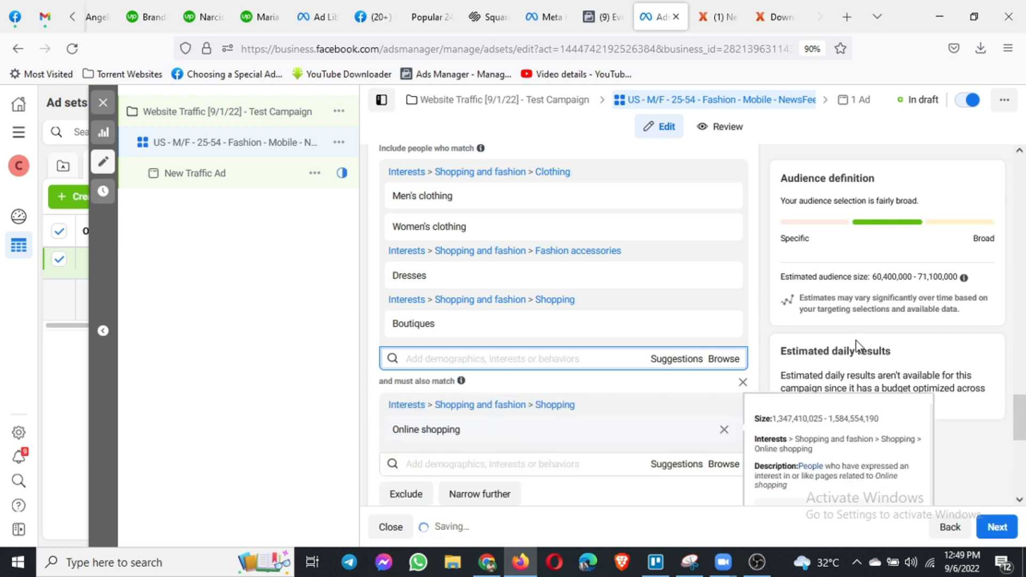
pyautogui.doubleClick(883, 278)
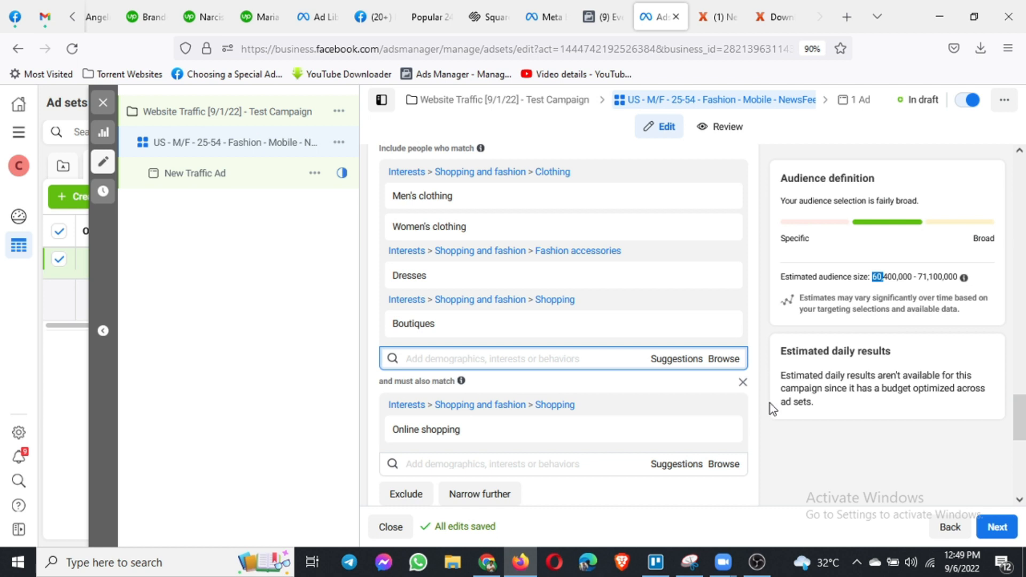
# - Replace Online shopping in the must-also-match condition with the Engaged Shoppers behavior, searching for "engaged shop"
pyautogui.scroll(-2, 769, 404)
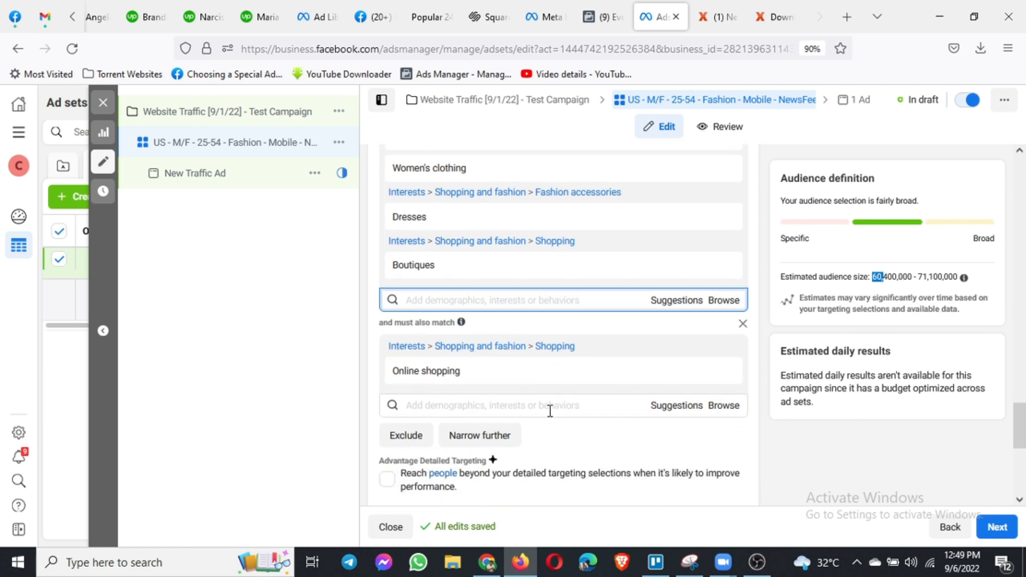
pyautogui.click(724, 372)
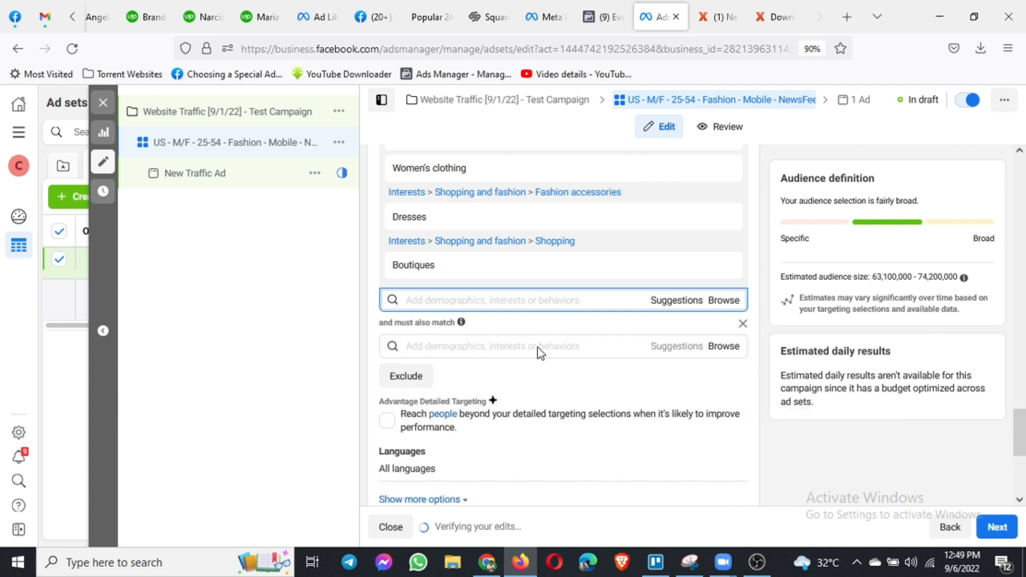
pyautogui.click(540, 348)
pyautogui.write('engaged shop')
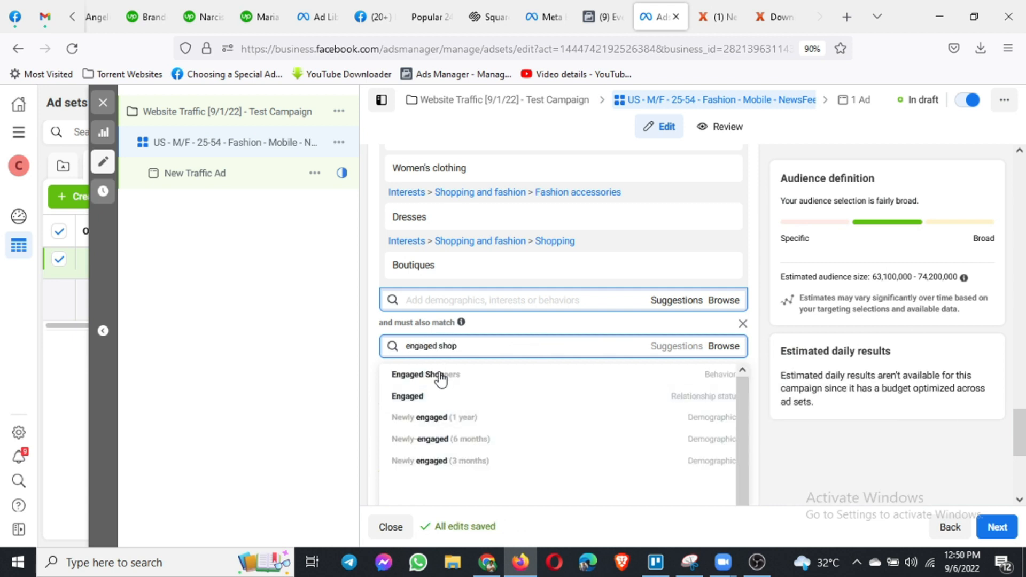
pyautogui.click(439, 378)
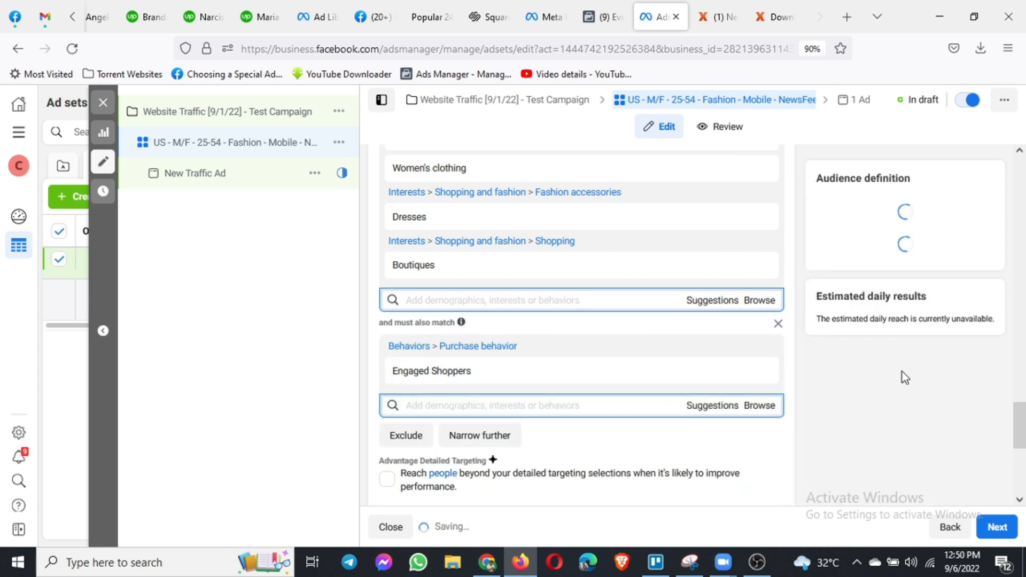
pyautogui.moveTo(499, 367)
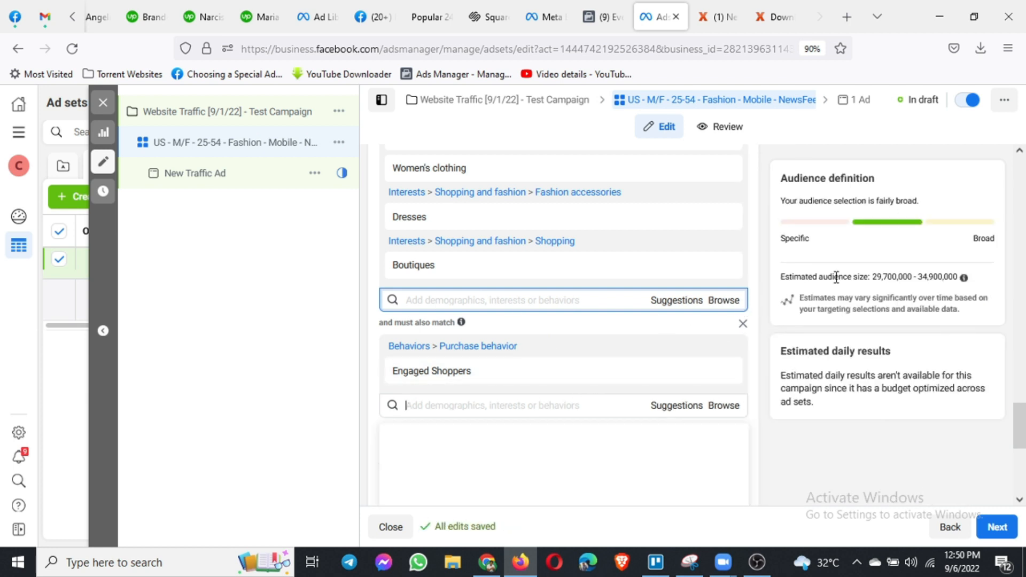
# - Examine the estimated audience size, the Engaged Shoppers description and the included fashion interests in detailed targeting
pyautogui.doubleClick(881, 278)
pyautogui.moveTo(882, 278); pyautogui.dragTo(955, 277)
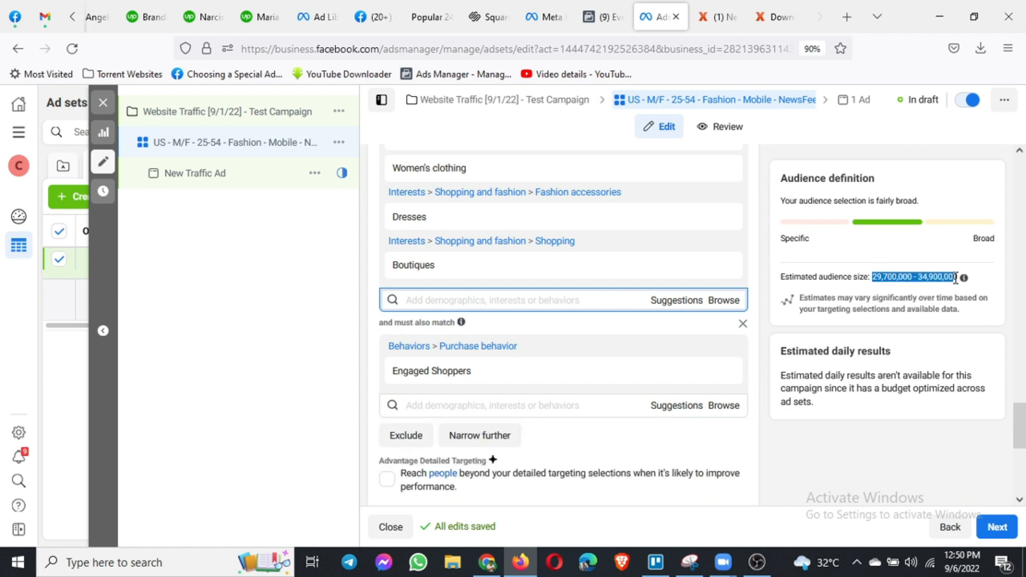
pyautogui.moveTo(471, 378)
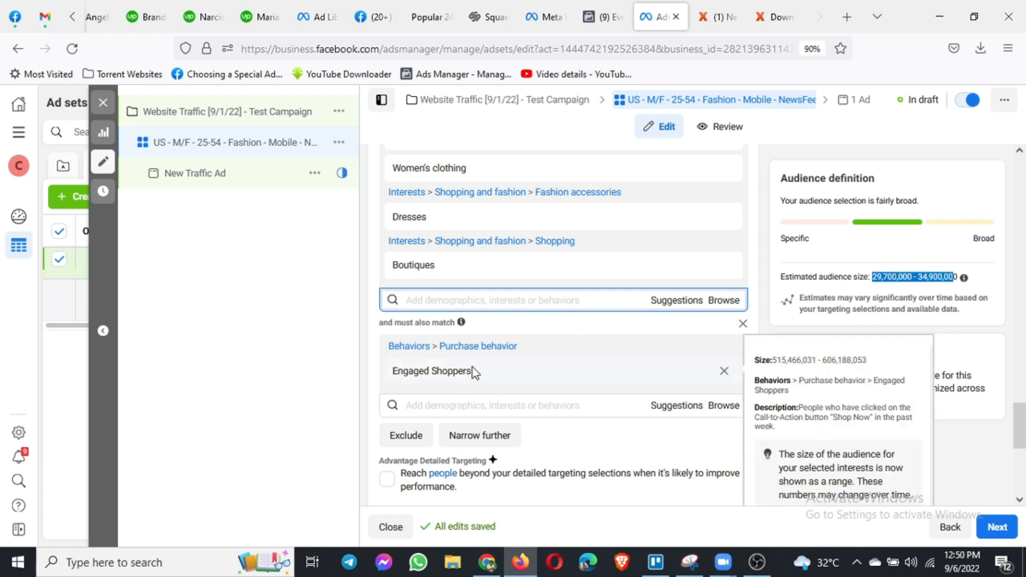
pyautogui.moveTo(654, 257)
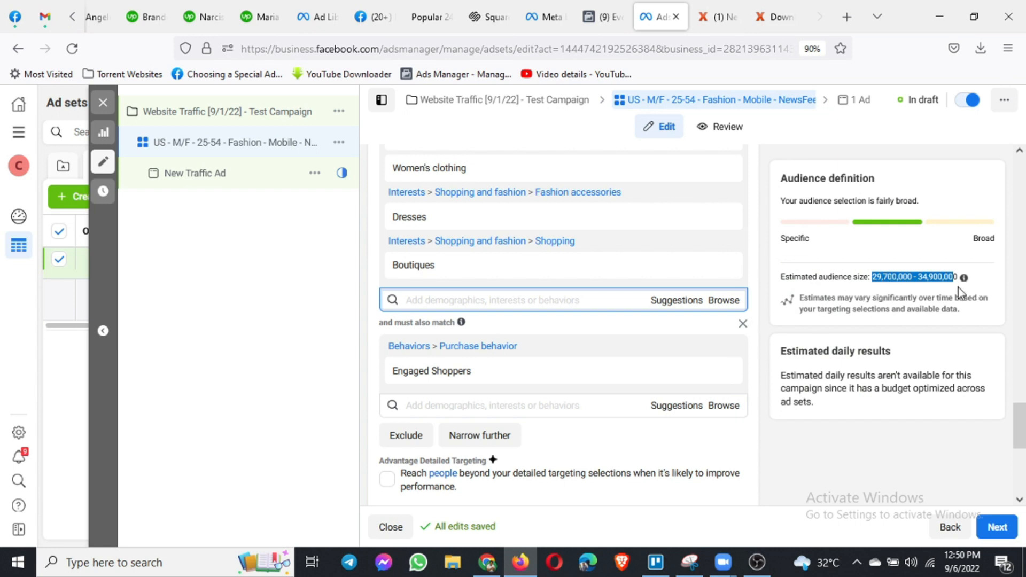
pyautogui.scroll(1, 756, 351)
pyautogui.scroll(2, 755, 351)
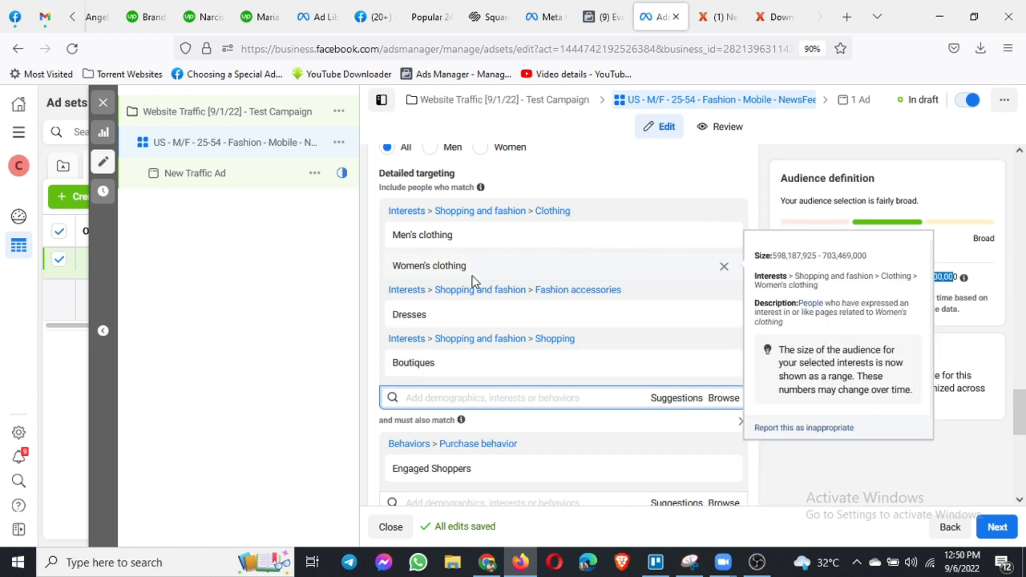
pyautogui.scroll(-1, 472, 277)
pyautogui.moveTo(709, 274)
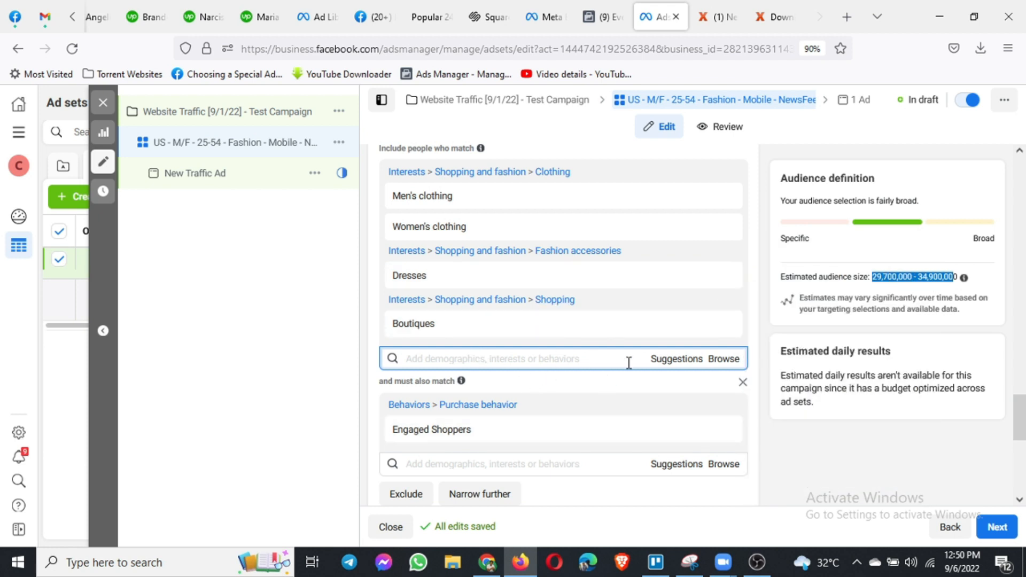
pyautogui.scroll(-1, 590, 376)
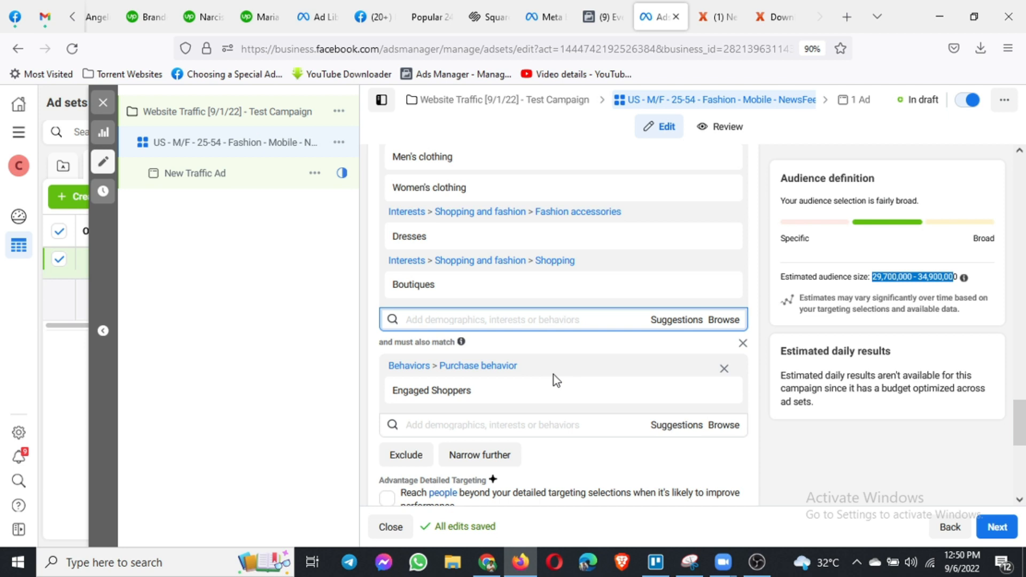
pyautogui.scroll(-1, 553, 375)
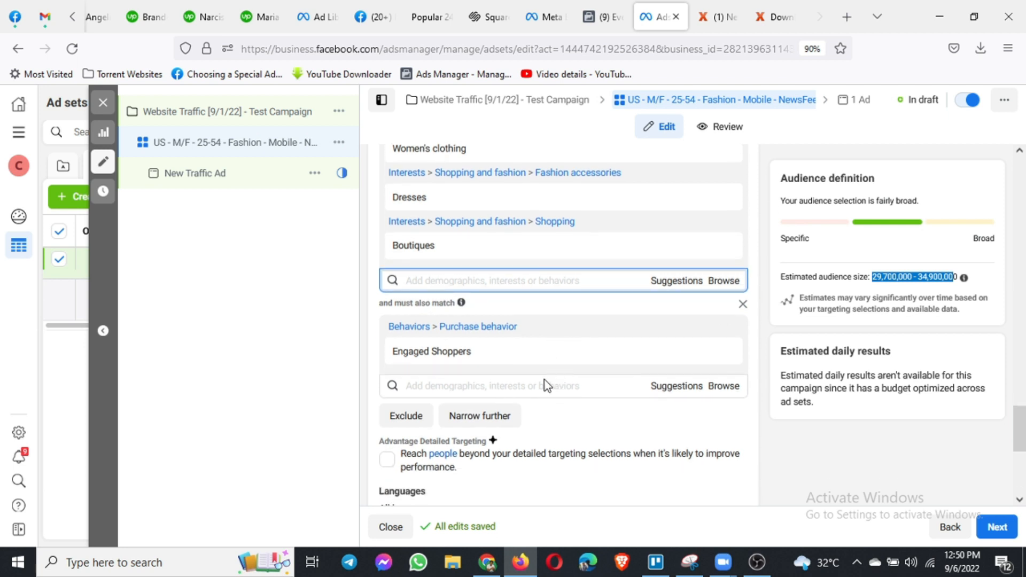
# - Narrow the audience further, search for "income", add Household income: top 10% of ZIP codes (US) and check the estimated audience size
pyautogui.click(476, 416)
pyautogui.scroll(-2, 529, 401)
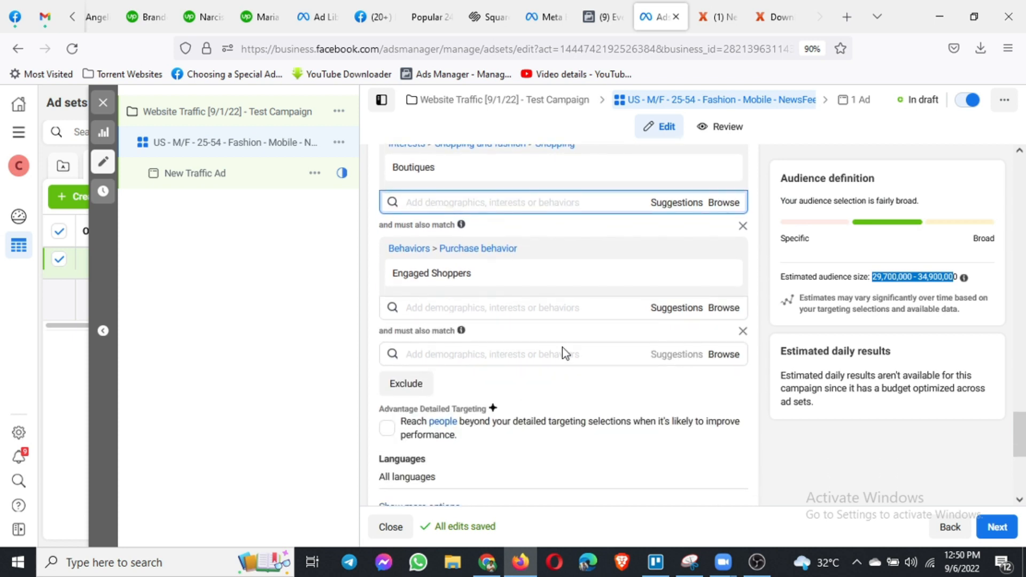
pyautogui.click(562, 356)
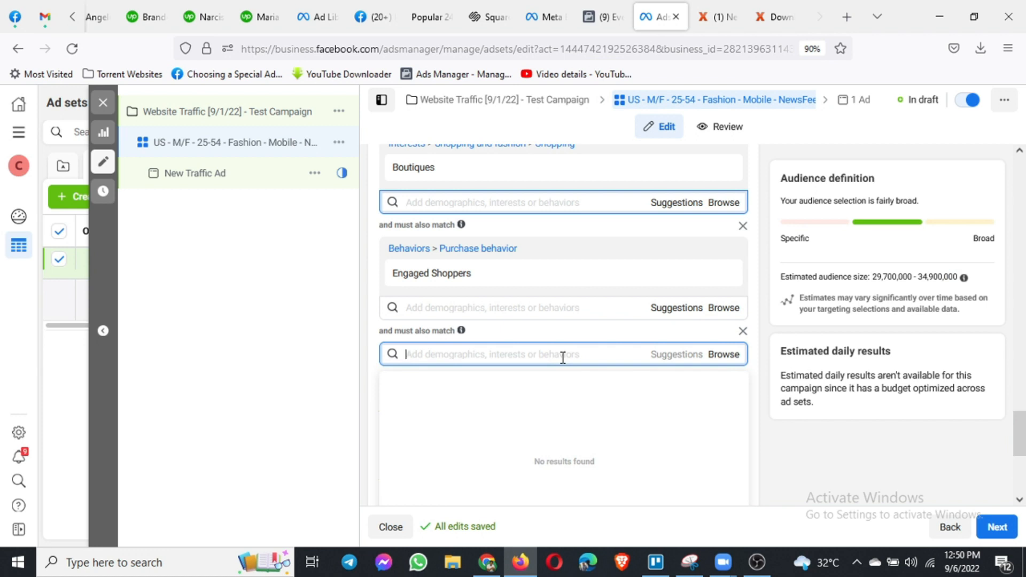
pyautogui.write('income')
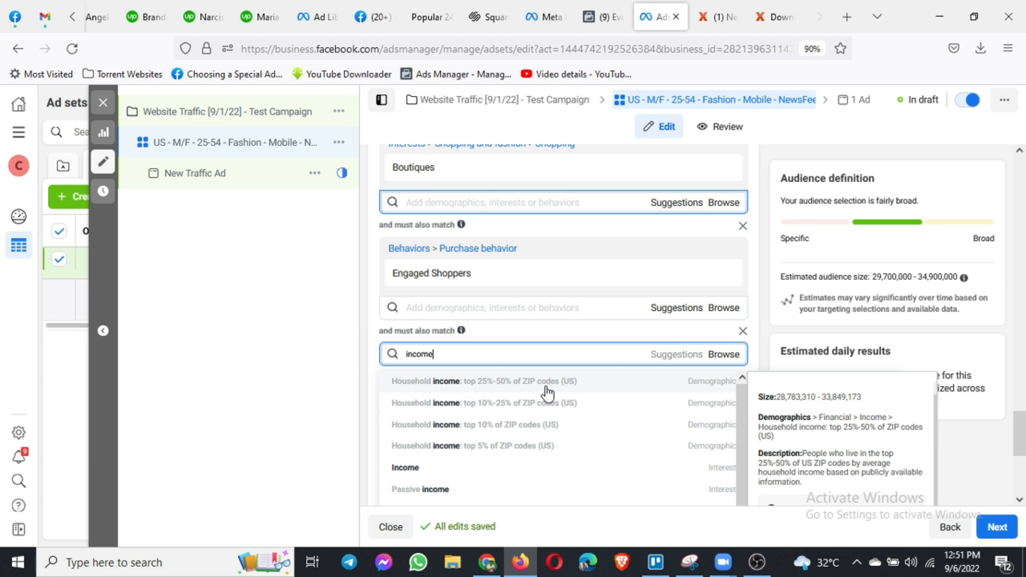
pyautogui.click(472, 428)
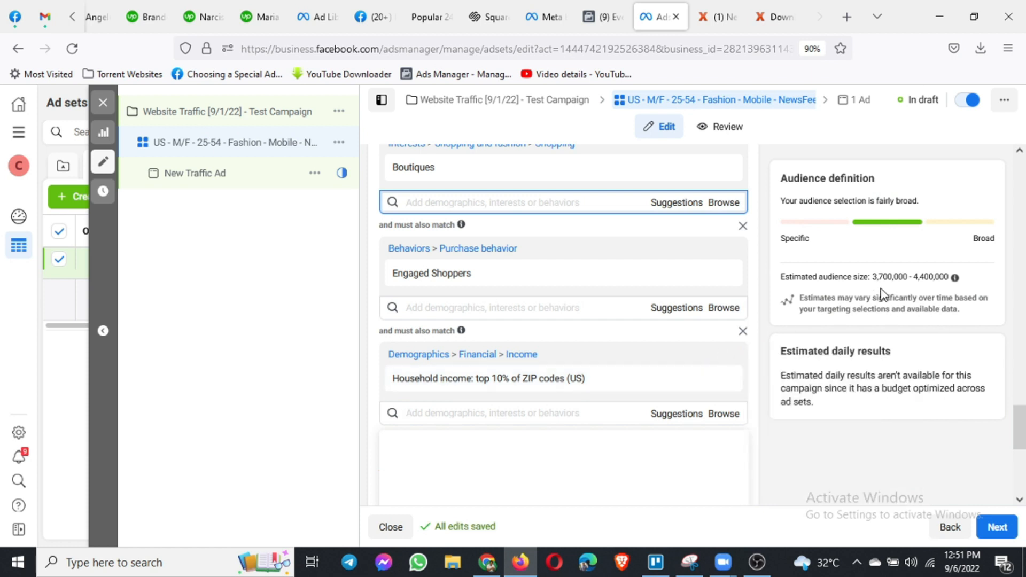
pyautogui.moveTo(876, 278); pyautogui.dragTo(915, 281)
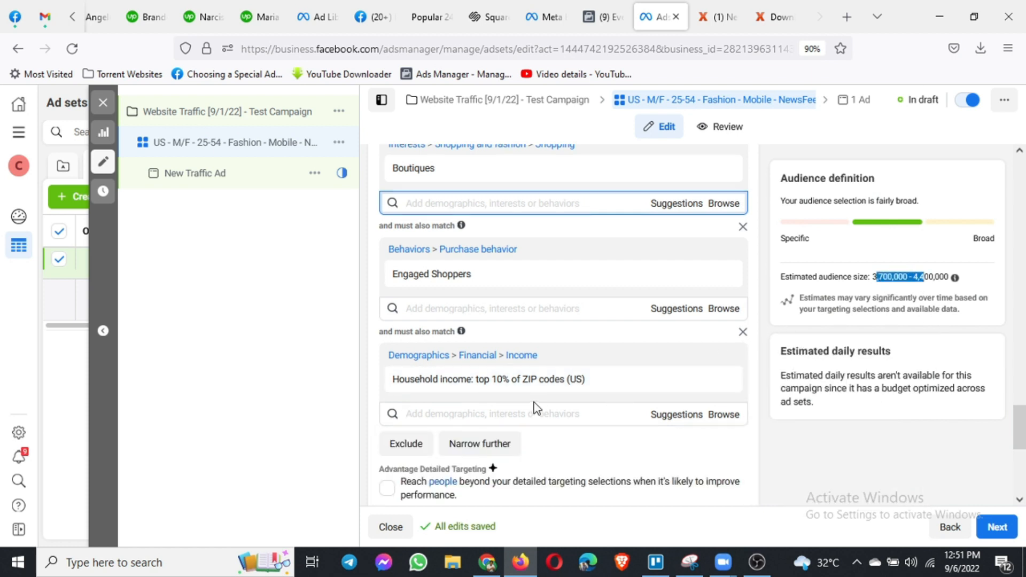
# - Review the targeting layers and remove the household income must-also-match condition
pyautogui.scroll(2, 383, 184)
pyautogui.scroll(-1, 492, 256)
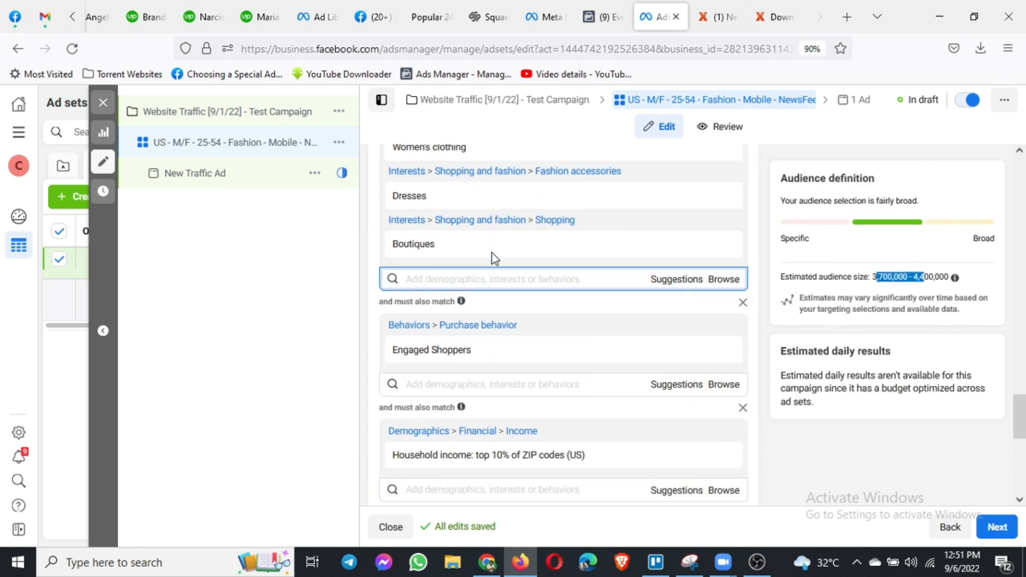
pyautogui.scroll(-1, 445, 412)
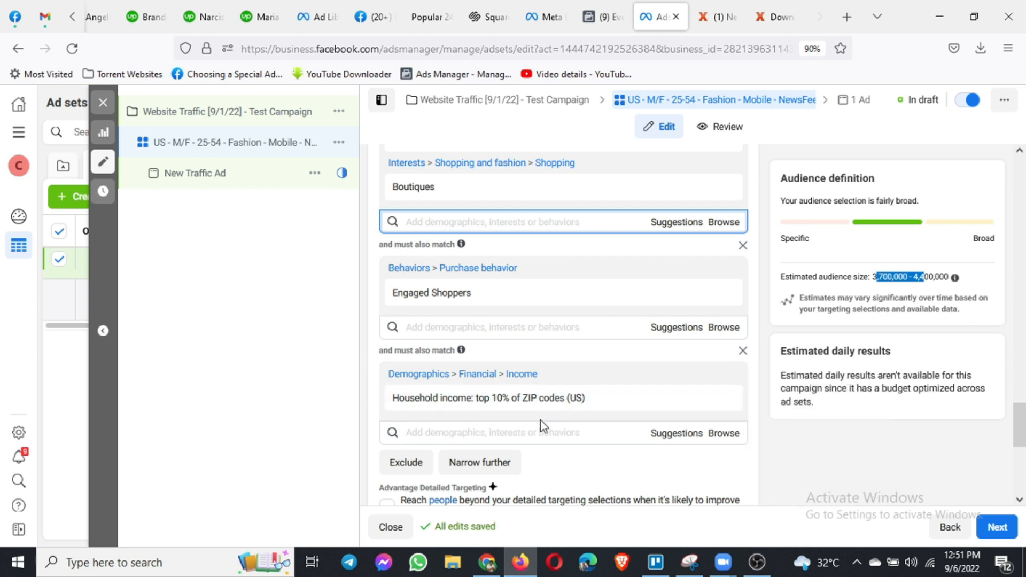
pyautogui.click(764, 323)
pyautogui.click(743, 350)
pyautogui.scroll(3, 643, 380)
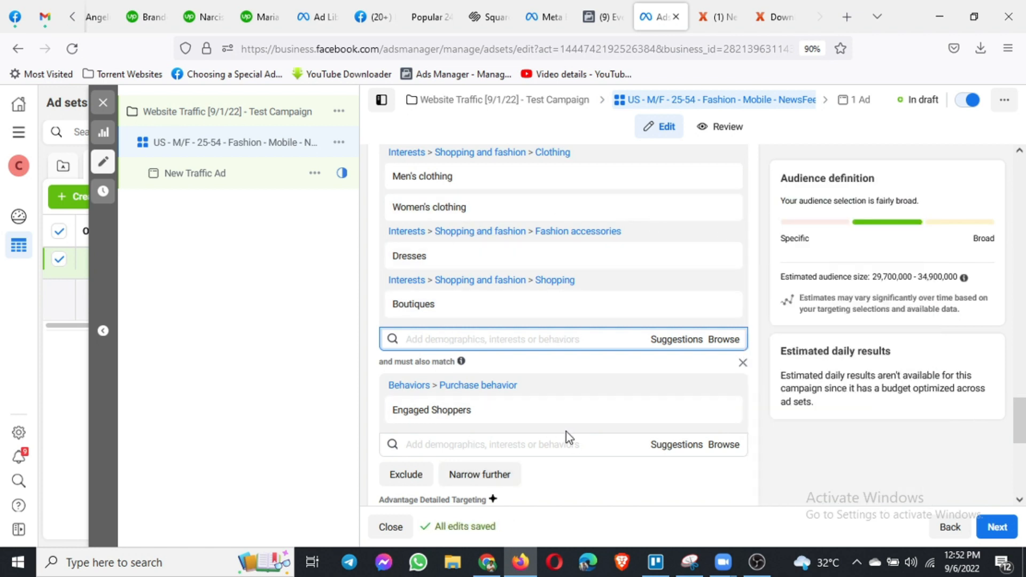
# - Narrow the audience further below Engaged Shoppers with another must-also-match condition and search it for "boutiques"
pyautogui.scroll(-1, 567, 432)
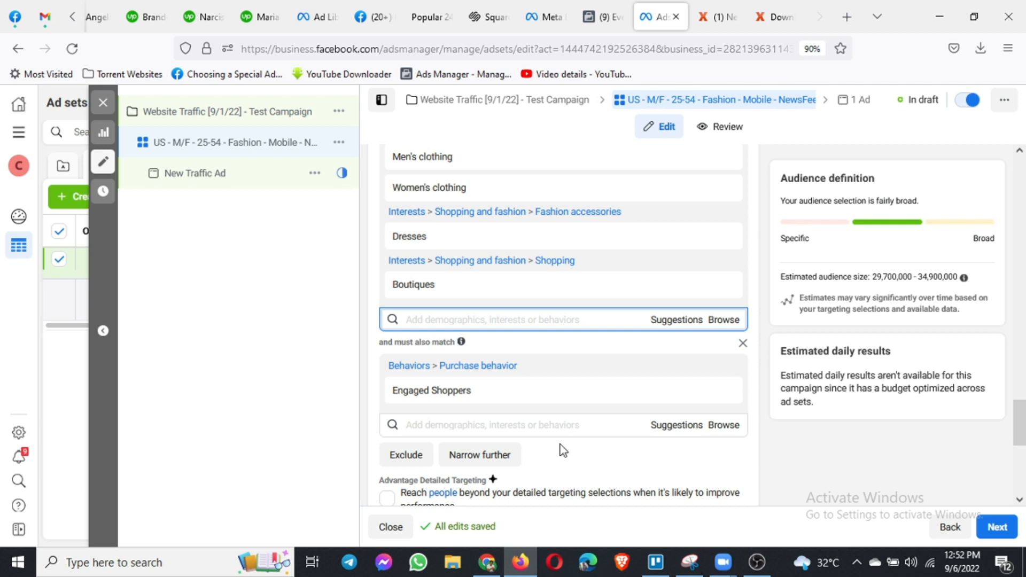
pyautogui.scroll(-2, 564, 449)
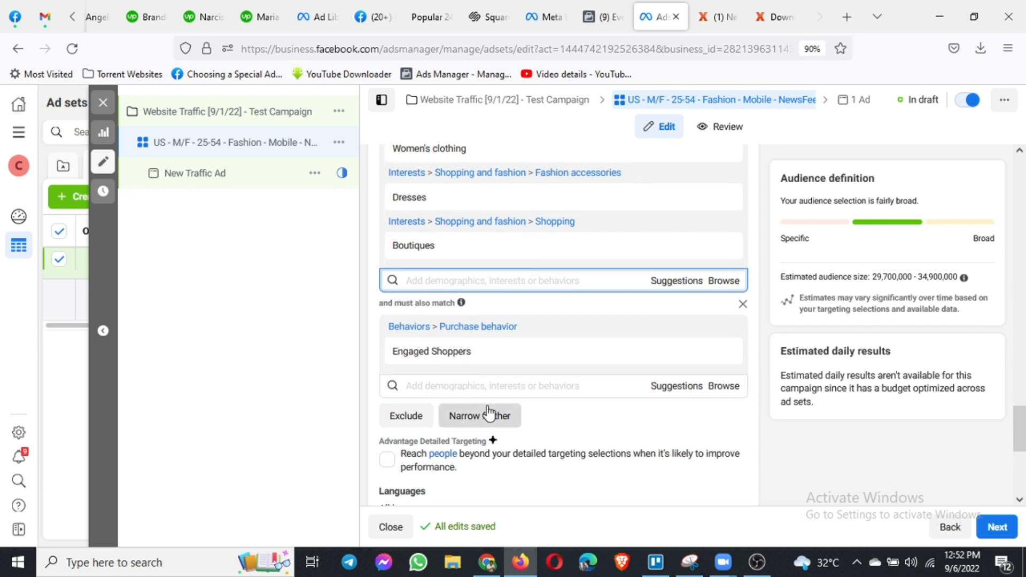
pyautogui.click(510, 412)
pyautogui.scroll(-3, 569, 406)
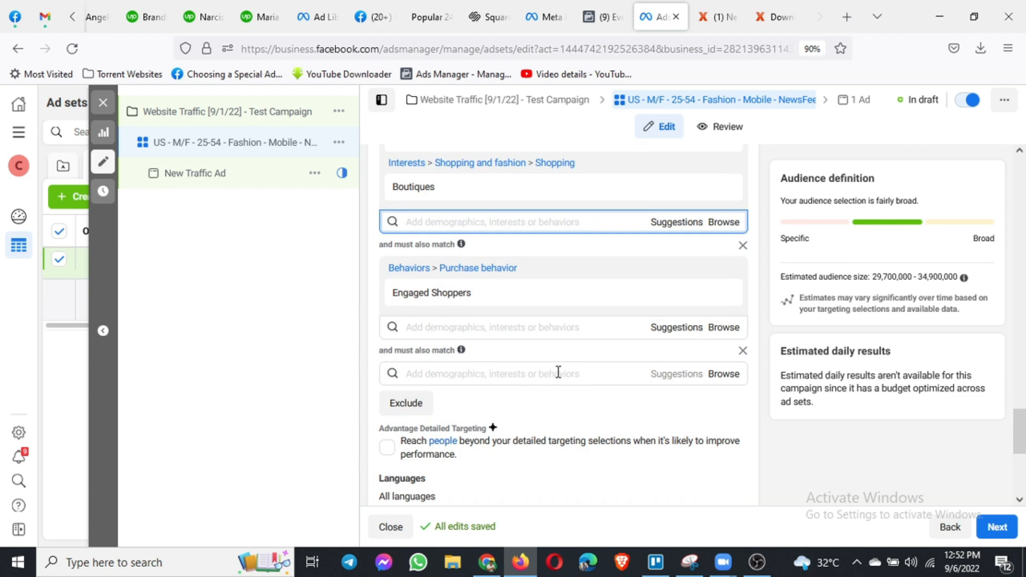
pyautogui.click(558, 372)
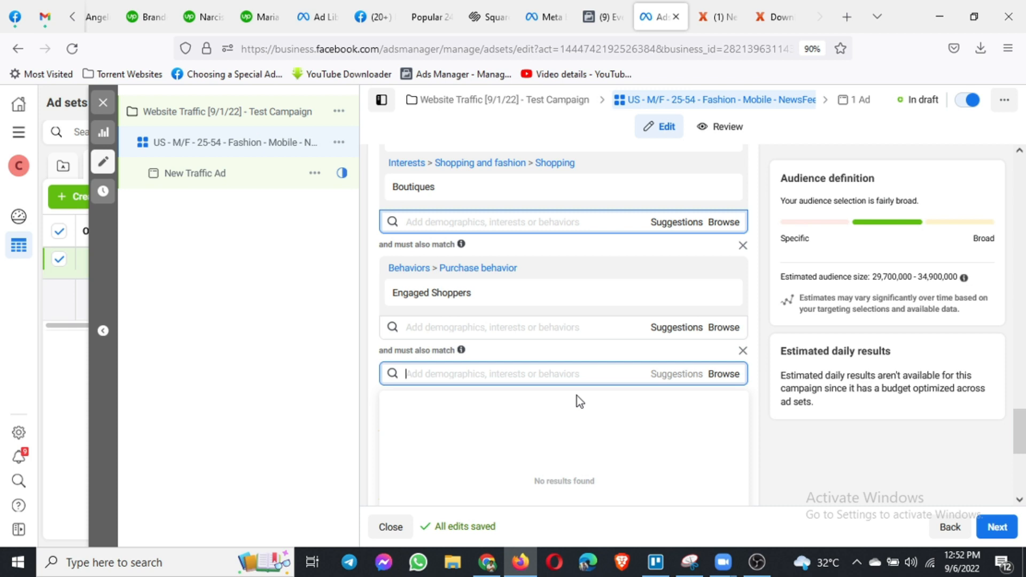
pyautogui.write('b')
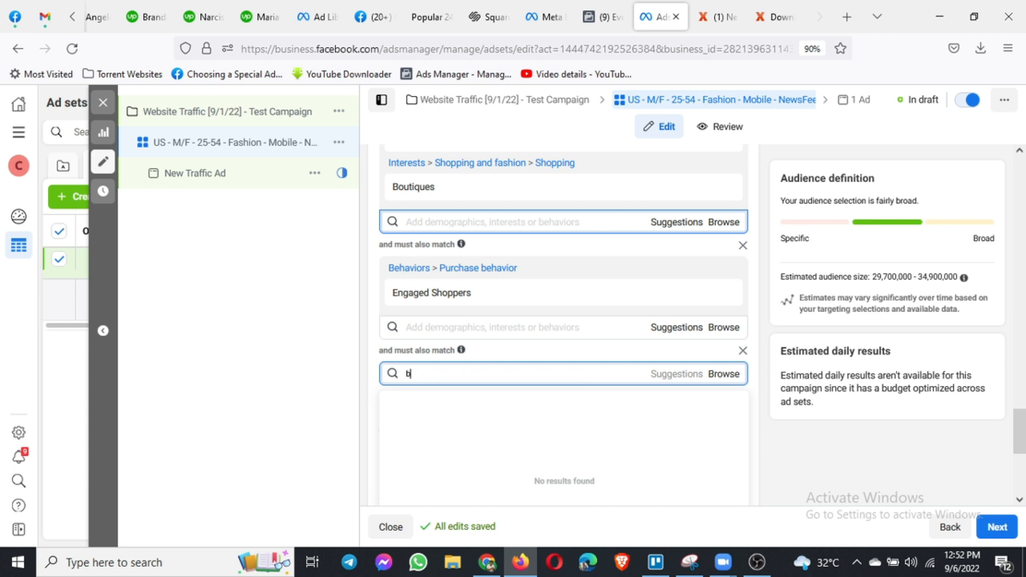
pyautogui.write('outiq')
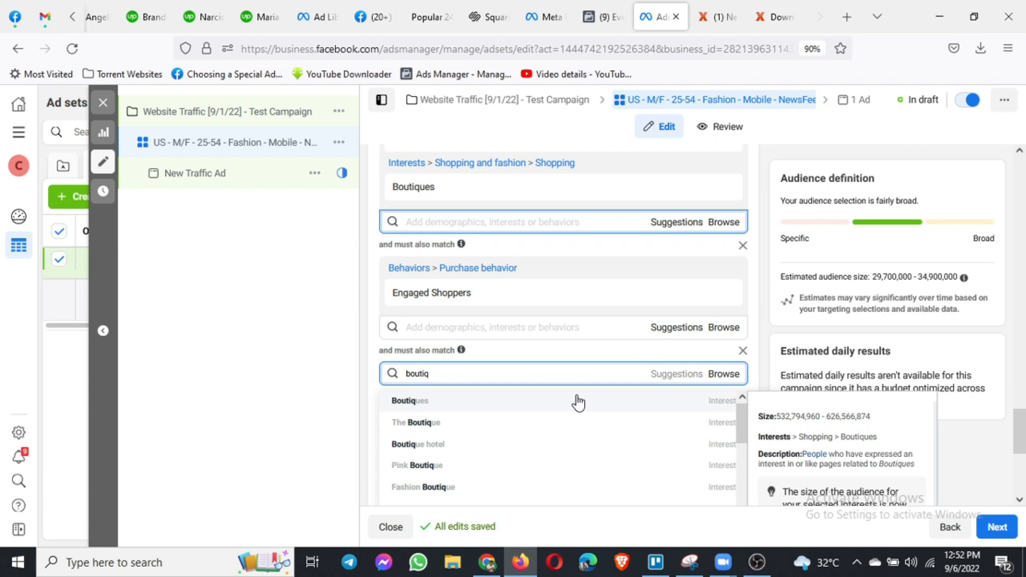
pyautogui.write('ues')
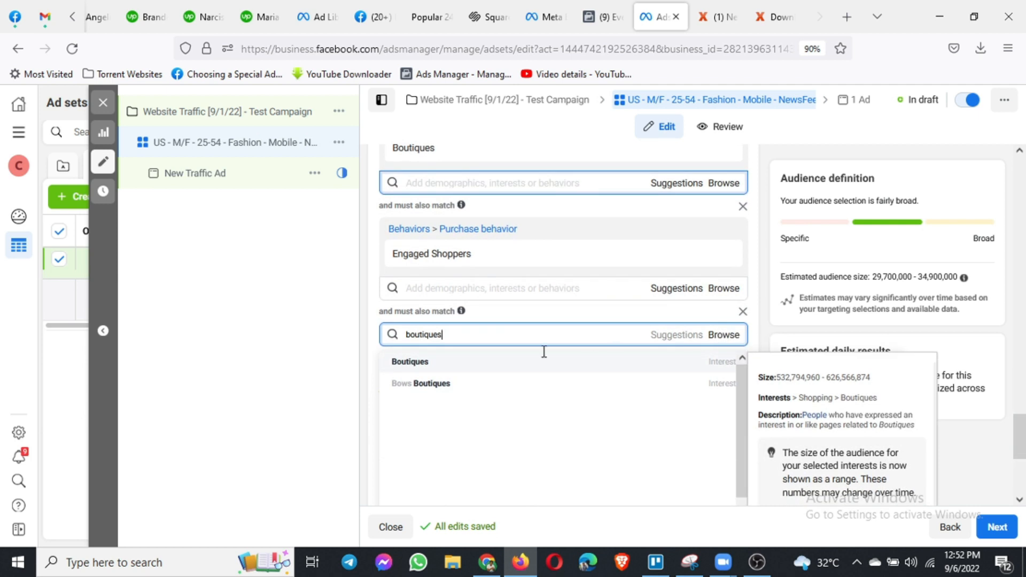
# - Search for "clothing" instead and add Guess (clothing) to the second must-also-match condition
pyautogui.moveTo(448, 334); pyautogui.dragTo(385, 325)
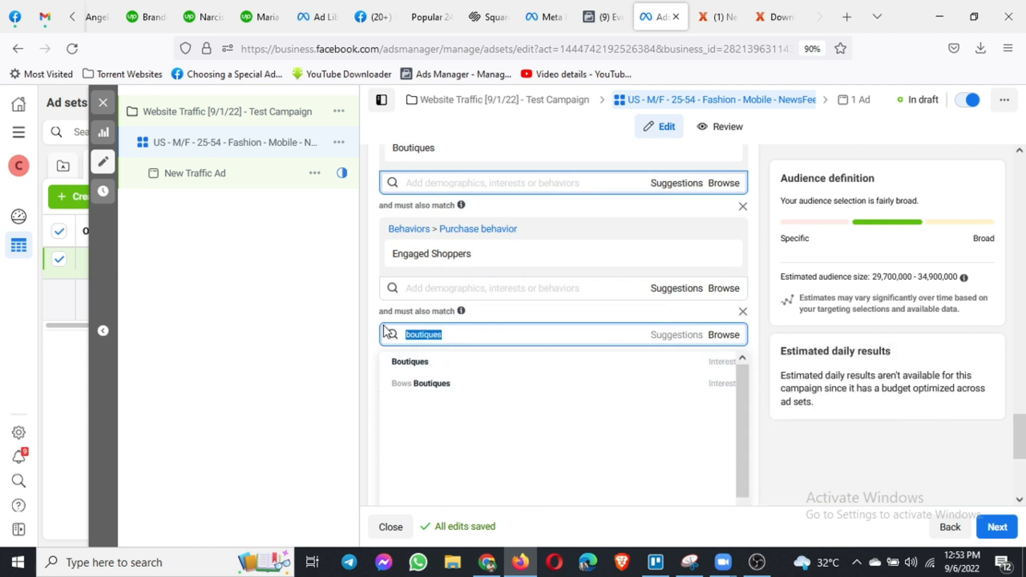
pyautogui.write('clothing')
pyautogui.scroll(-1, 815, 353)
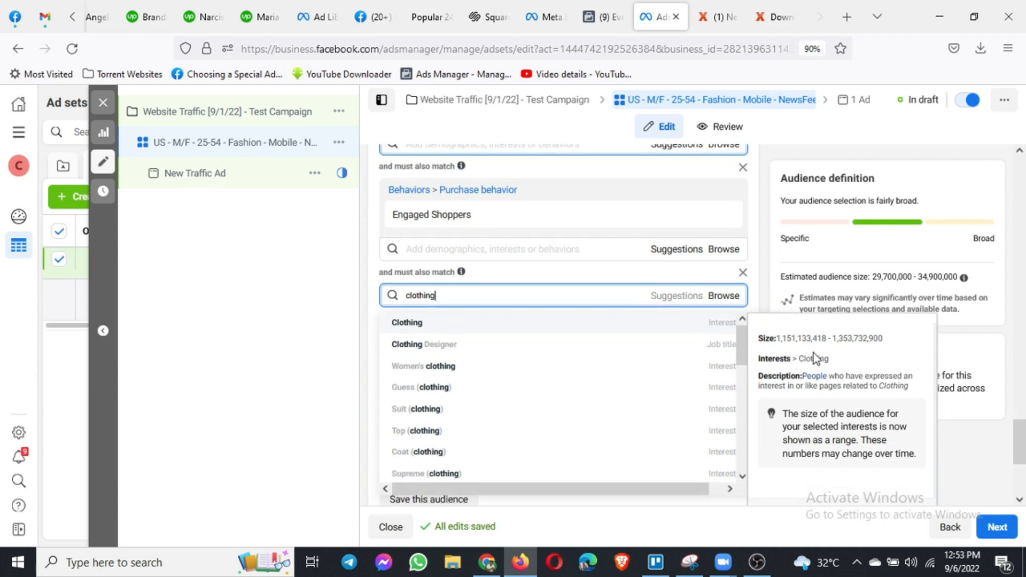
pyautogui.click(409, 396)
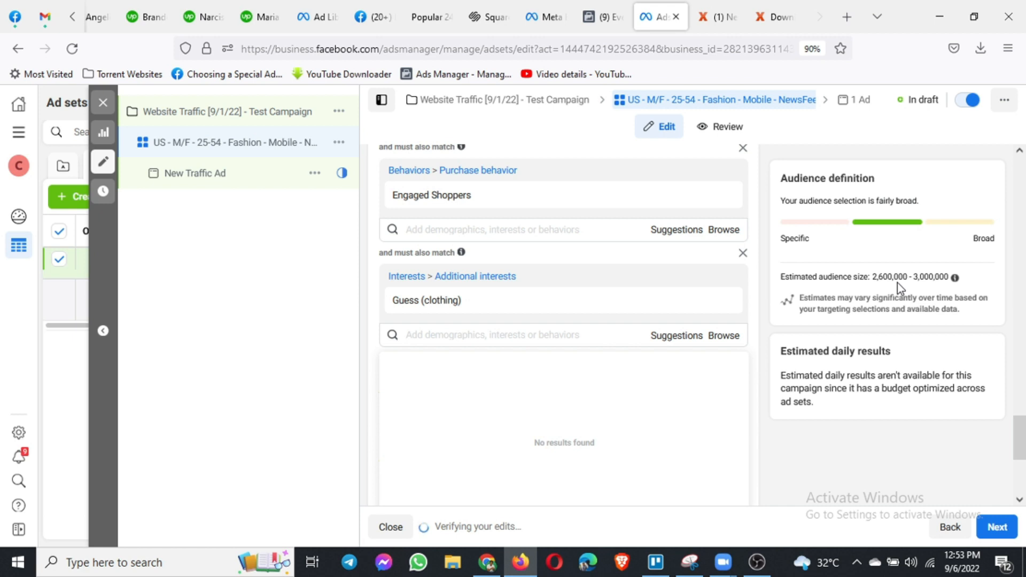
# - Look through the suggested brand interests, add H&M alongside Guess (clothing), and review the targeting layers
pyautogui.click(675, 339)
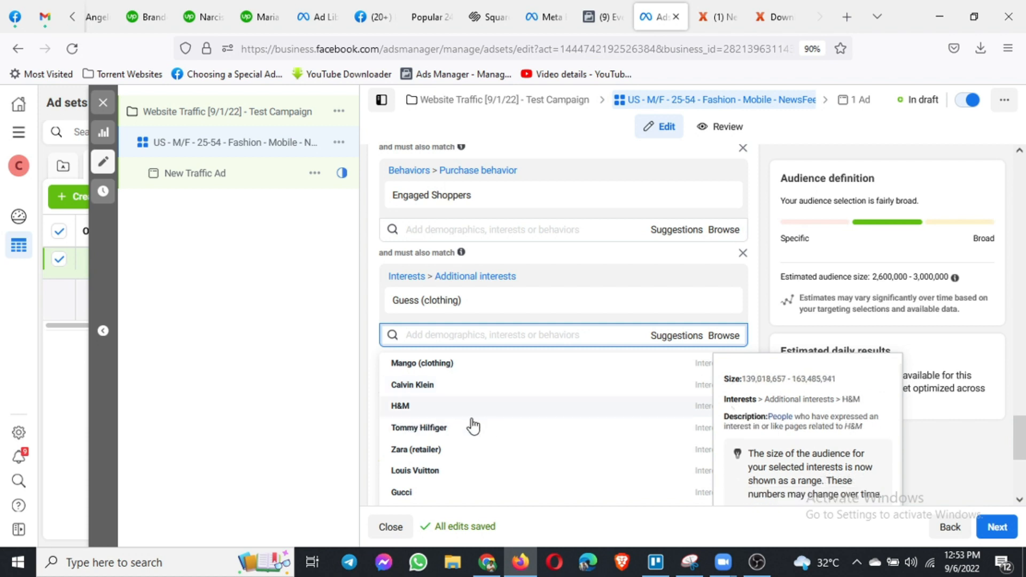
pyautogui.scroll(-1, 463, 450)
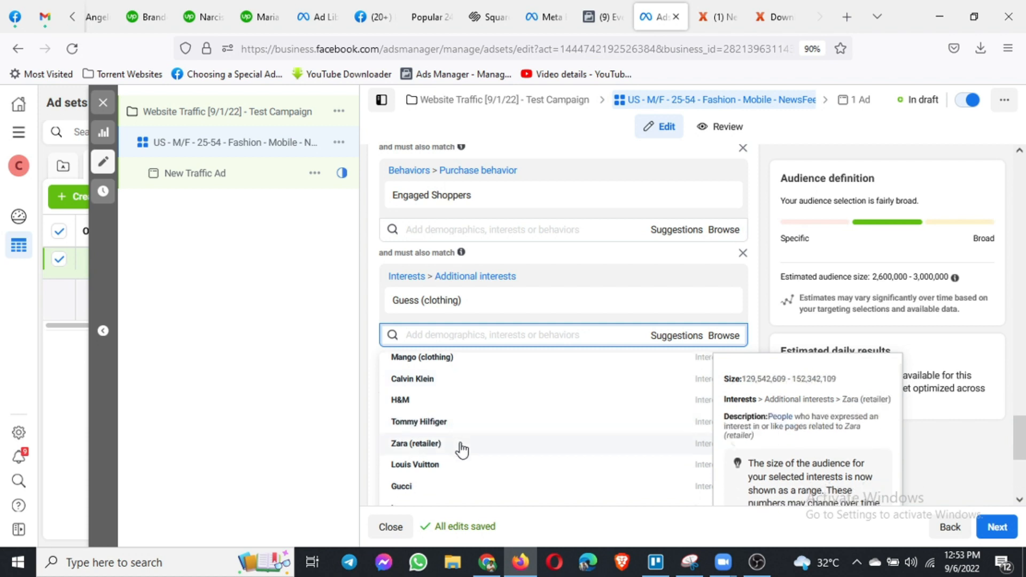
pyautogui.scroll(-1, 460, 449)
pyautogui.scroll(-1, 499, 465)
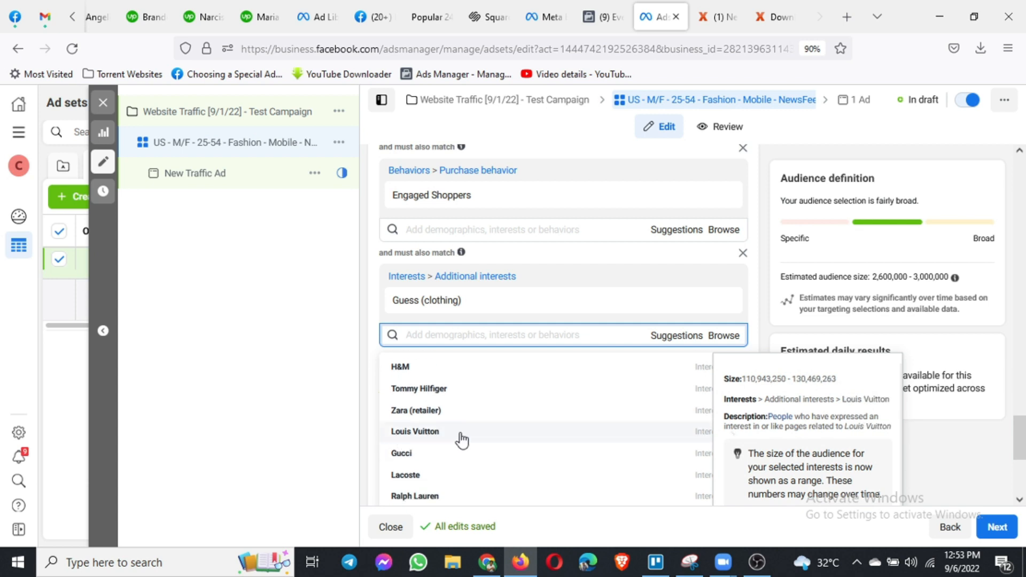
pyautogui.scroll(-1, 481, 451)
pyautogui.scroll(-4, 481, 451)
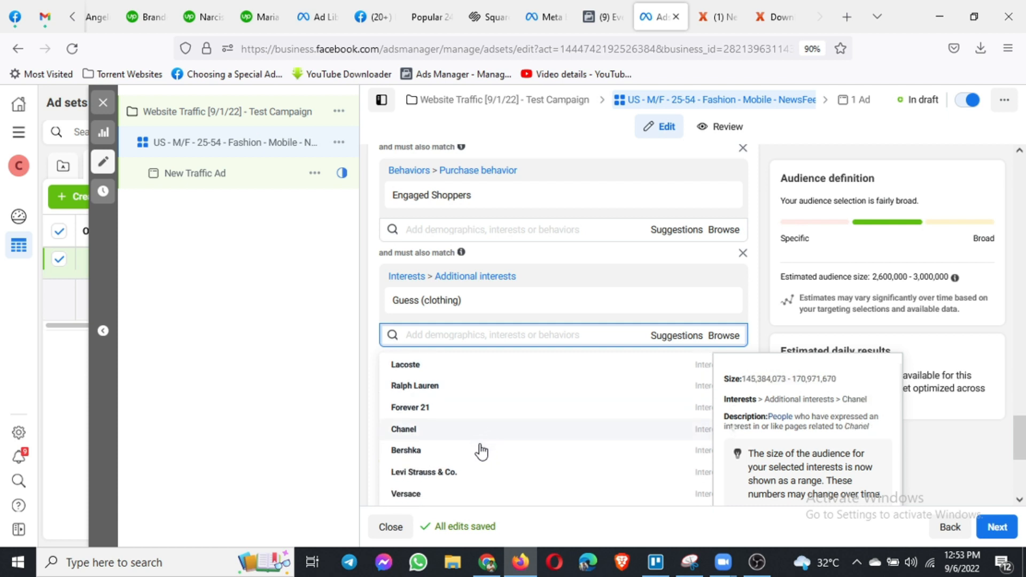
pyautogui.scroll(-2, 481, 452)
pyautogui.scroll(6, 481, 451)
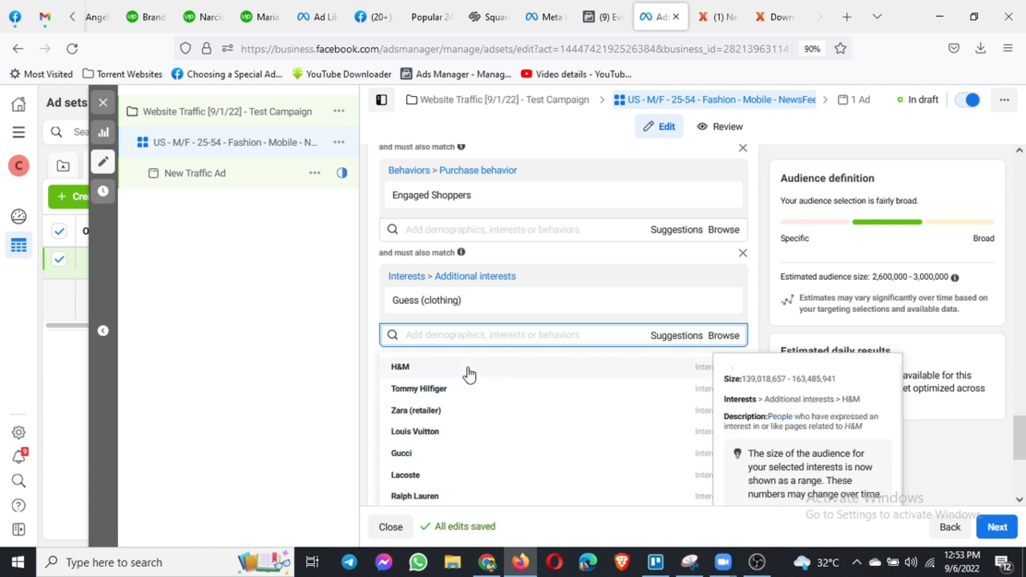
pyautogui.click(469, 369)
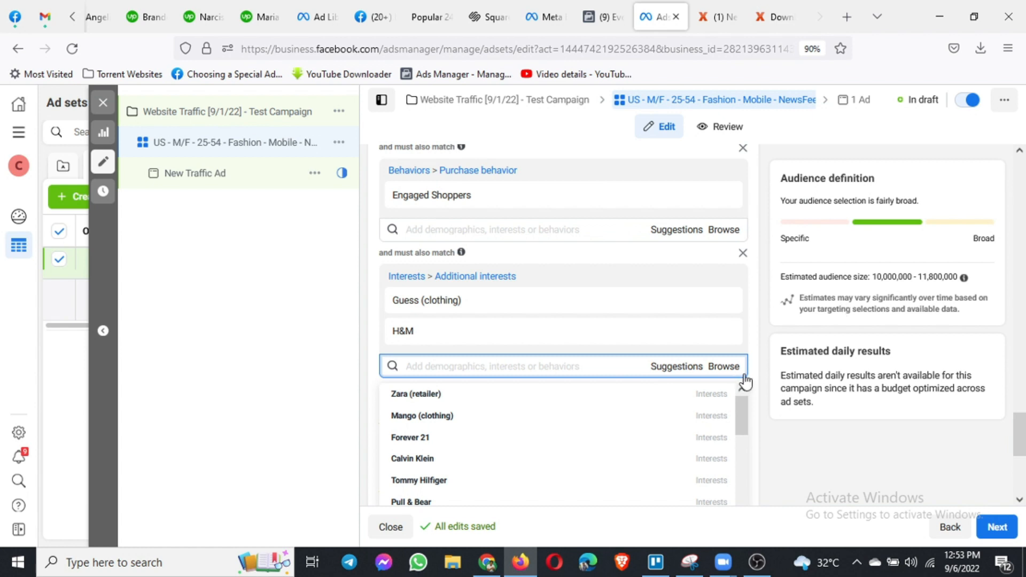
pyautogui.click(767, 373)
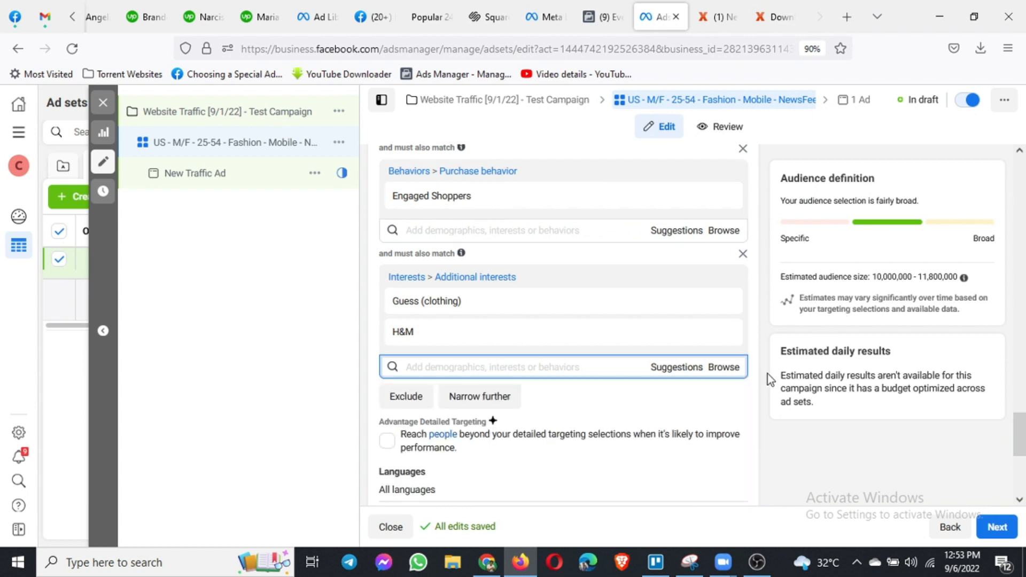
pyautogui.scroll(3, 768, 373)
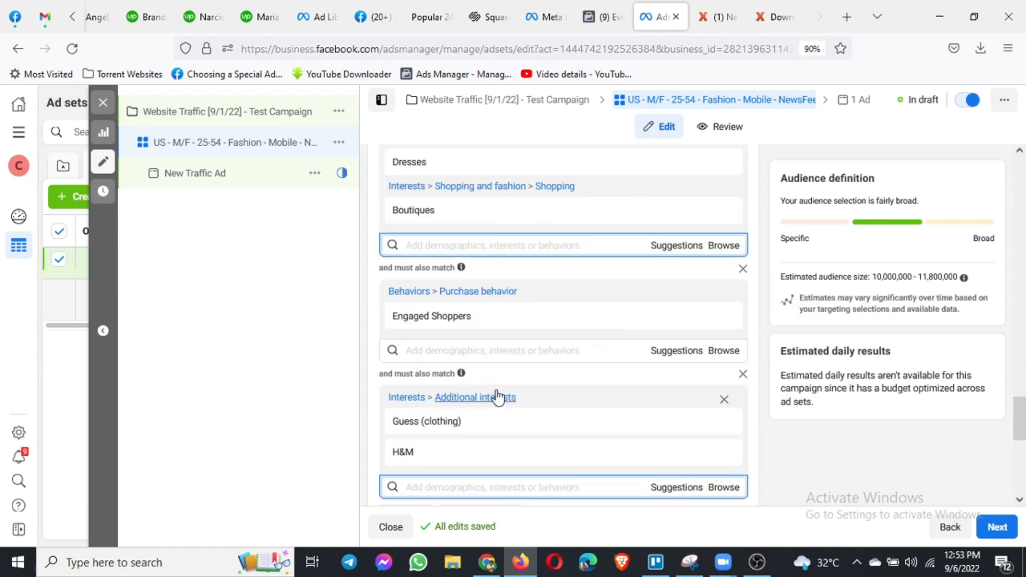
pyautogui.scroll(1, 499, 395)
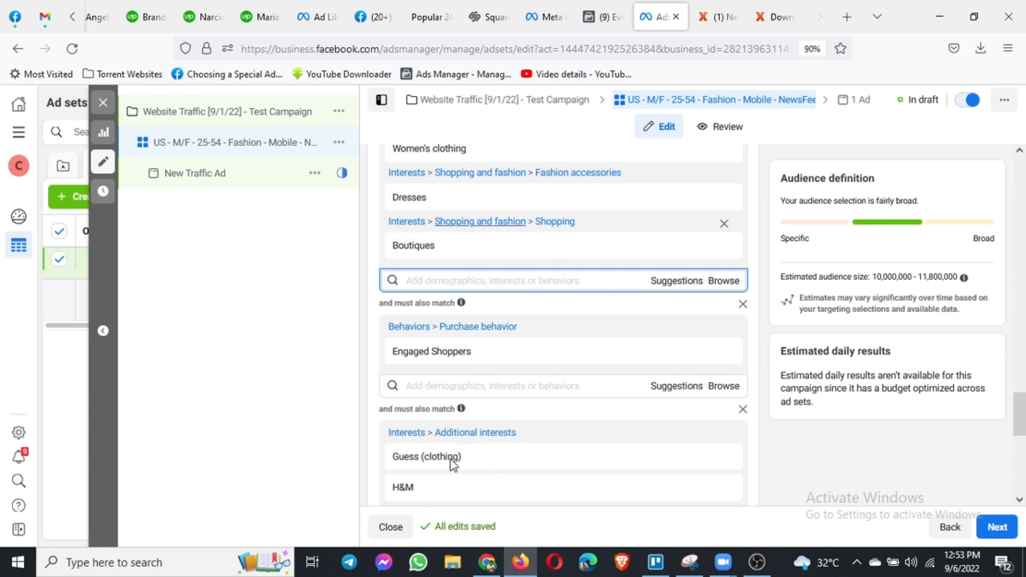
pyautogui.moveTo(453, 465)
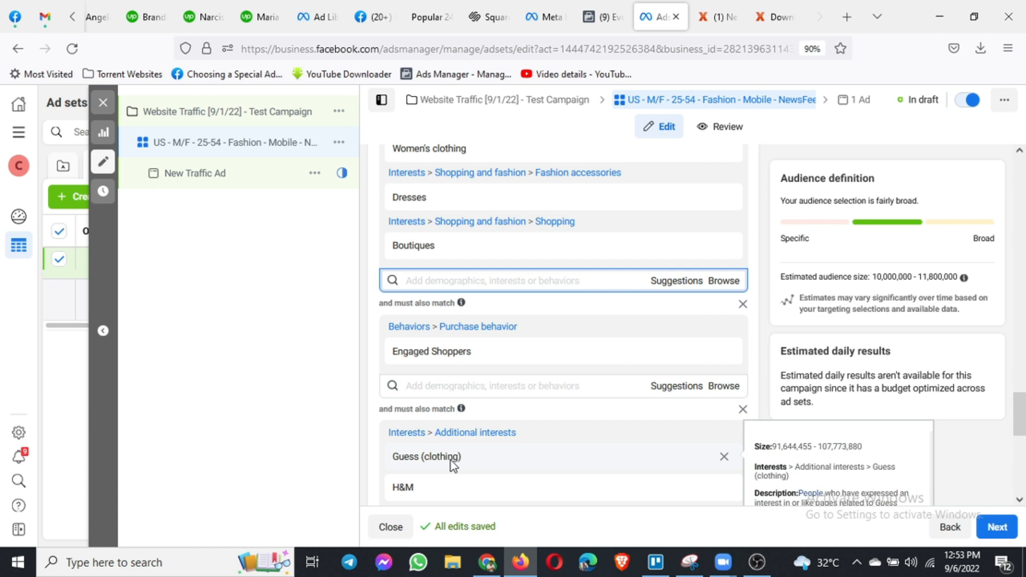
# - Examine the must-also-match targeting layers and the Advantage Detailed Targeting option beneath them
pyautogui.scroll(-4, 646, 321)
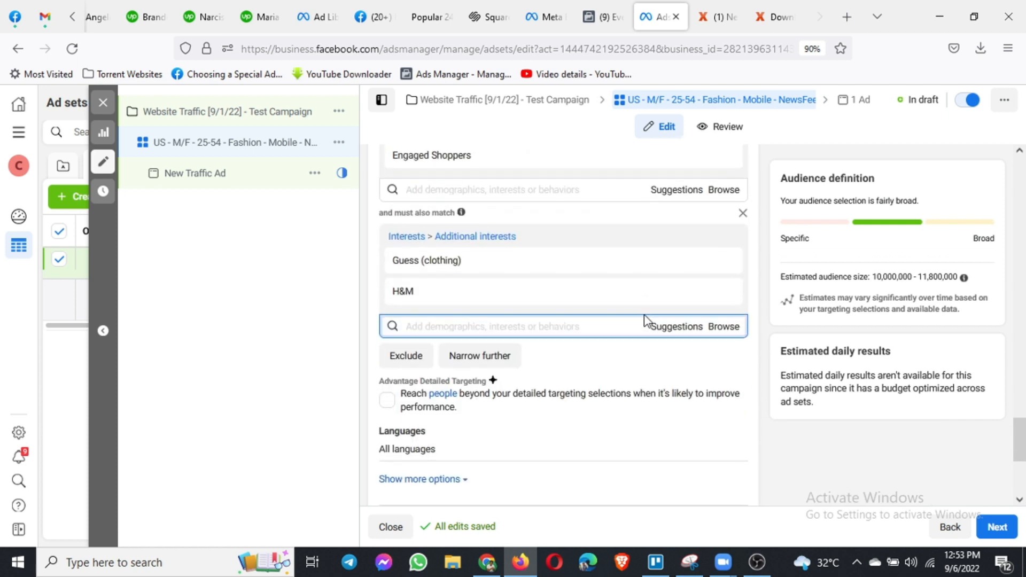
pyautogui.scroll(-2, 645, 318)
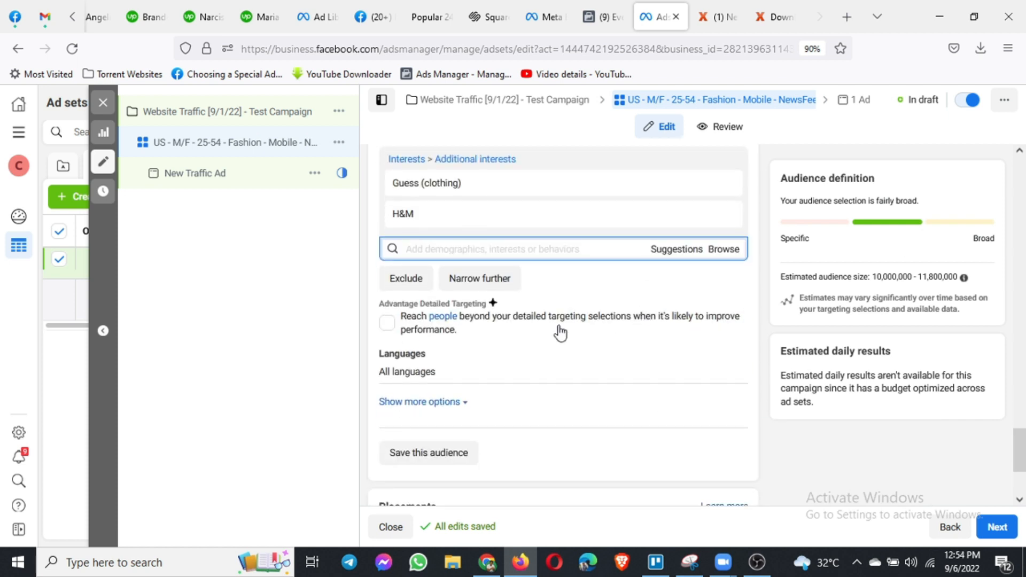
pyautogui.moveTo(377, 304); pyautogui.dragTo(488, 302)
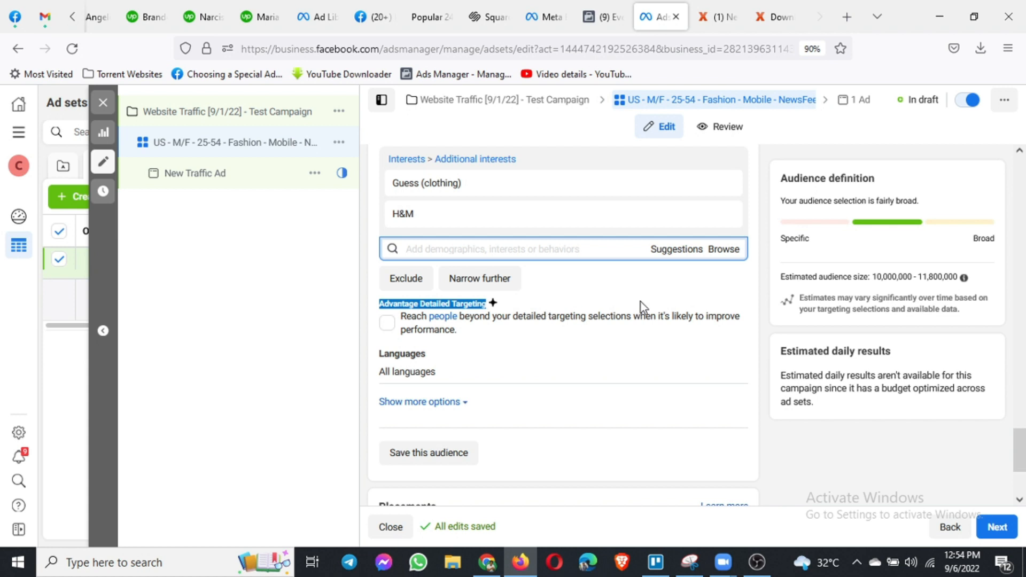
pyautogui.scroll(3, 588, 350)
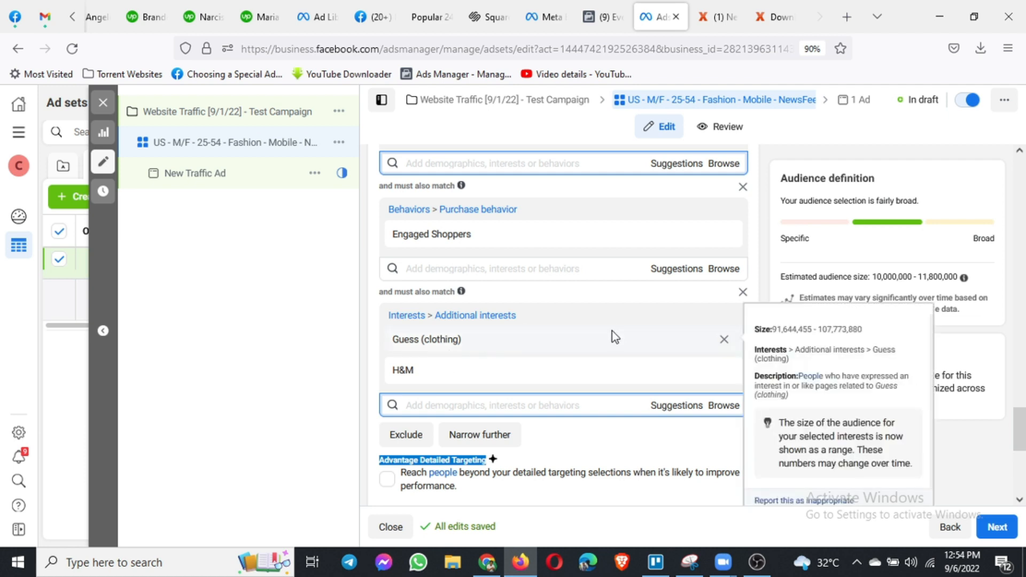
pyautogui.scroll(1, 611, 334)
pyautogui.scroll(-2, 611, 335)
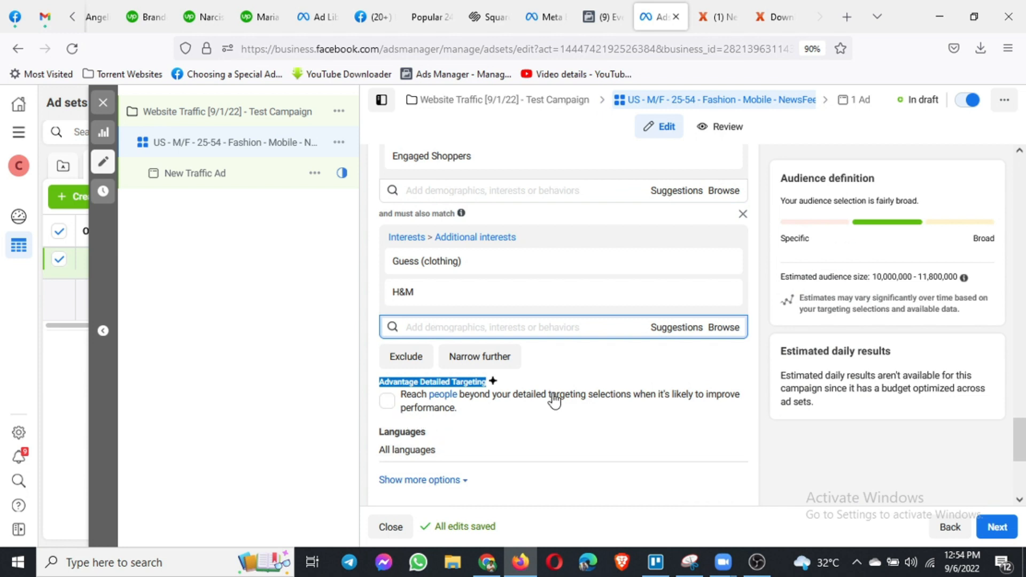
# - Open the audience's Languages setting for editing
pyautogui.scroll(-2, 553, 401)
pyautogui.scroll(-1, 553, 394)
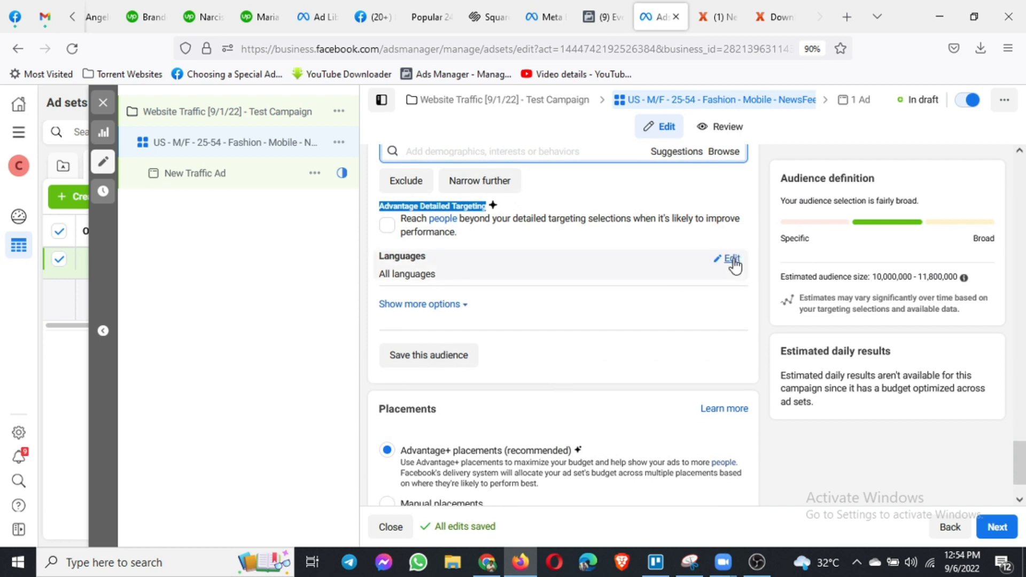
pyautogui.click(733, 259)
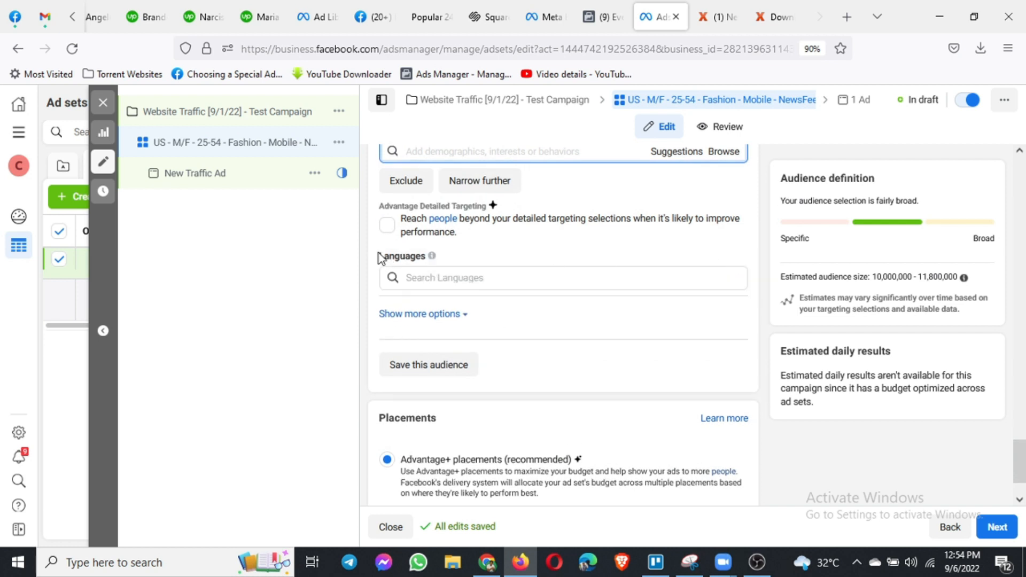
pyautogui.moveTo(380, 259); pyautogui.dragTo(426, 264)
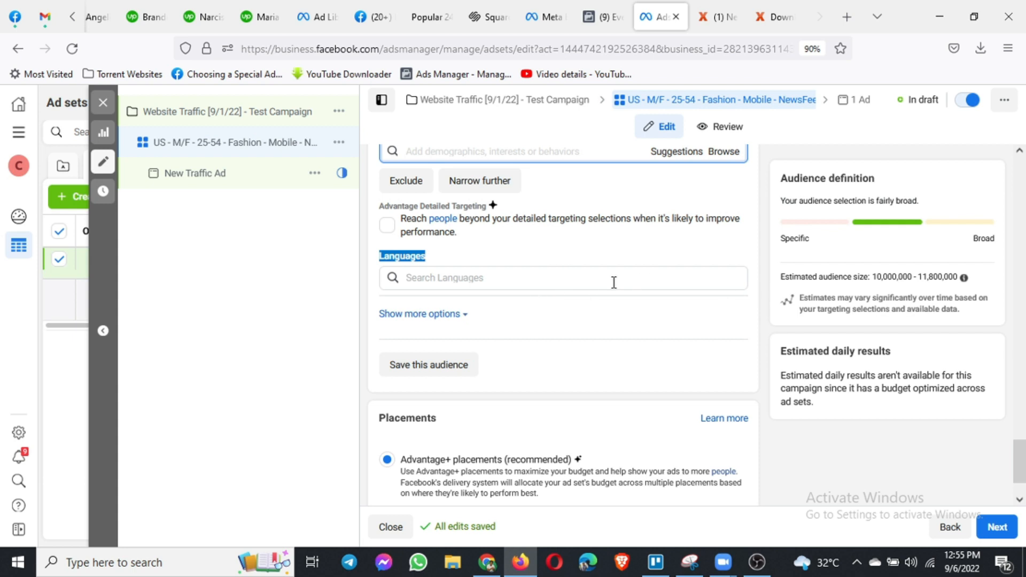
# - Expand the additional audience options and open the Connections setting to show its available connection types
pyautogui.click(457, 316)
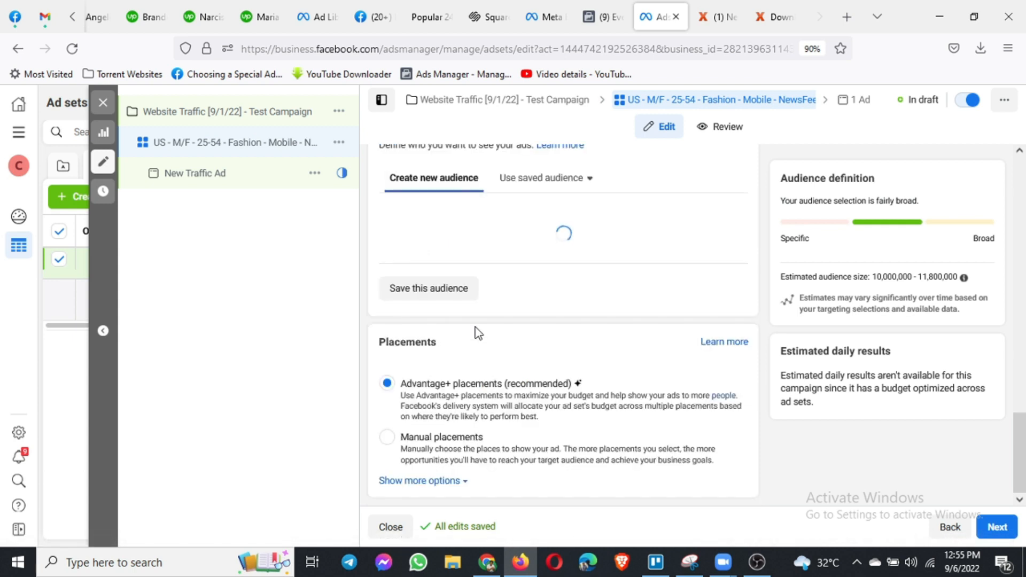
pyautogui.scroll(2, 502, 356)
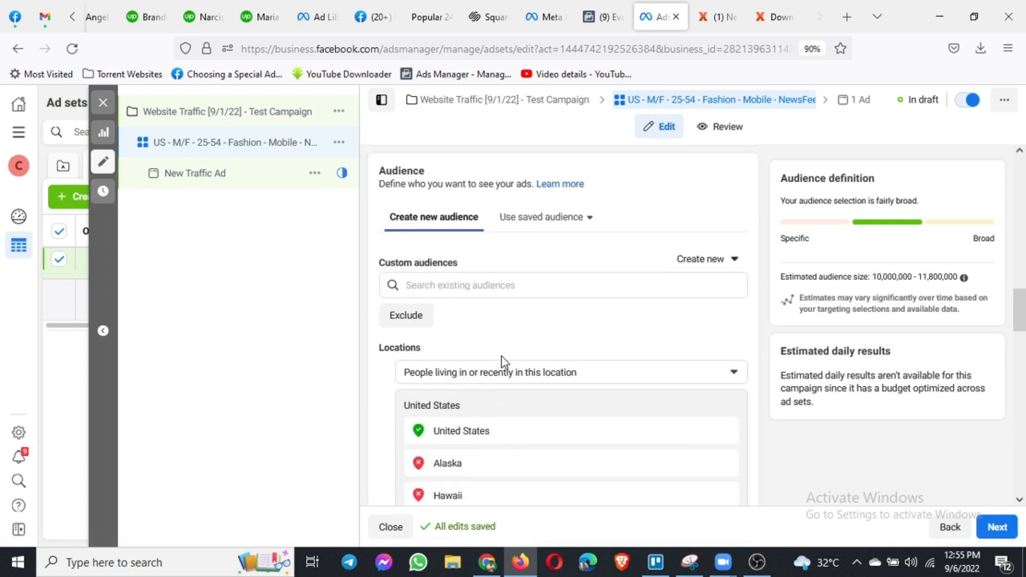
pyautogui.scroll(-10, 501, 356)
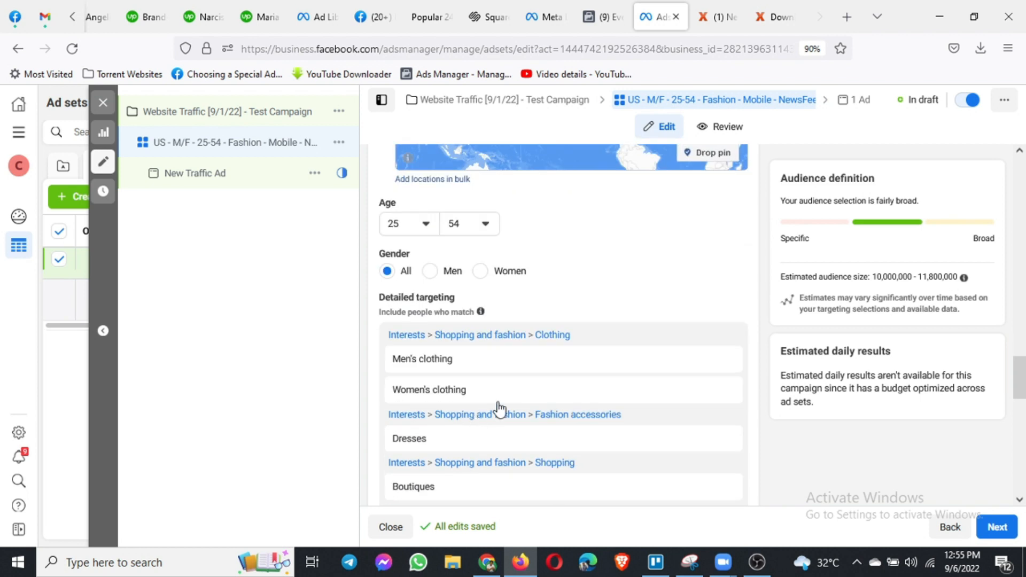
pyautogui.scroll(-10, 502, 411)
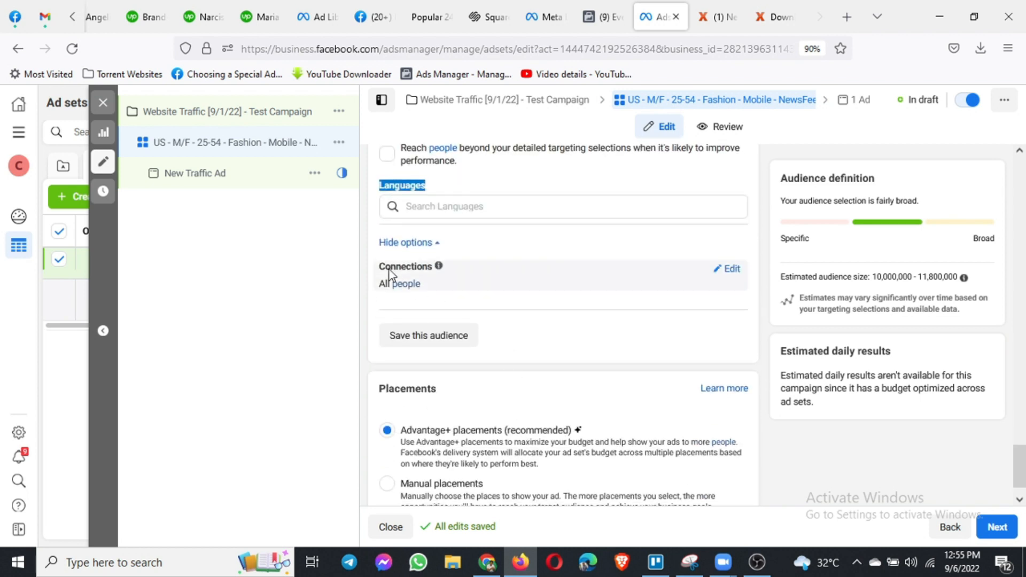
pyautogui.click(738, 270)
pyautogui.click(545, 288)
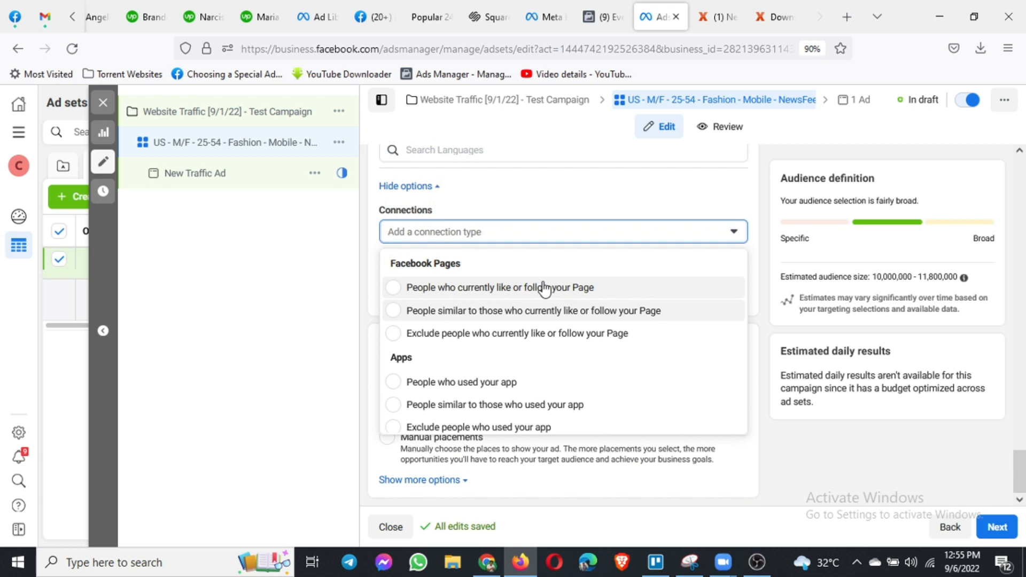
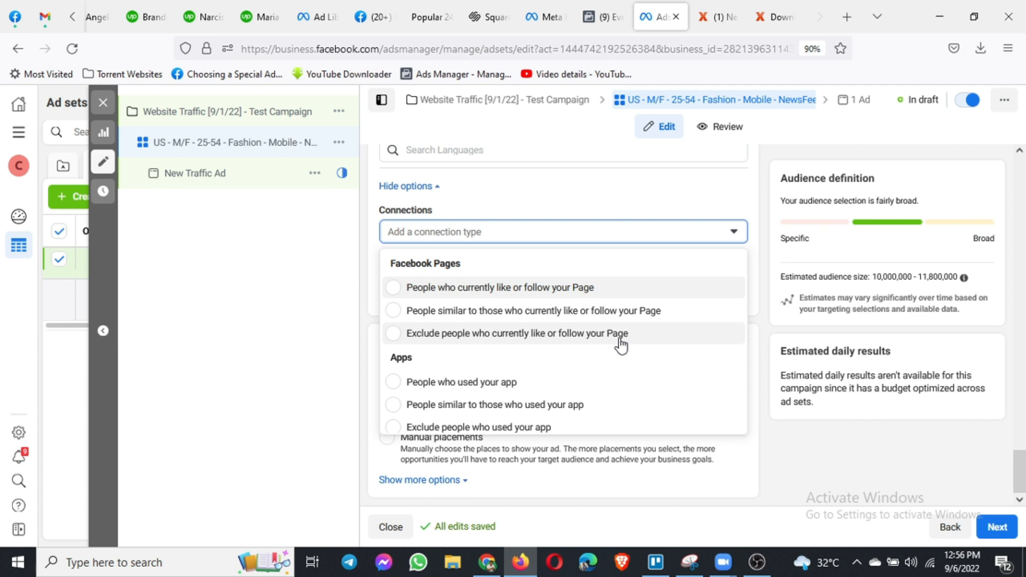
# - Set the connection type to Advanced Combinations, add the first Page suggested for "c" under People who are connected to, and dismiss the notice
pyautogui.scroll(-2, 620, 344)
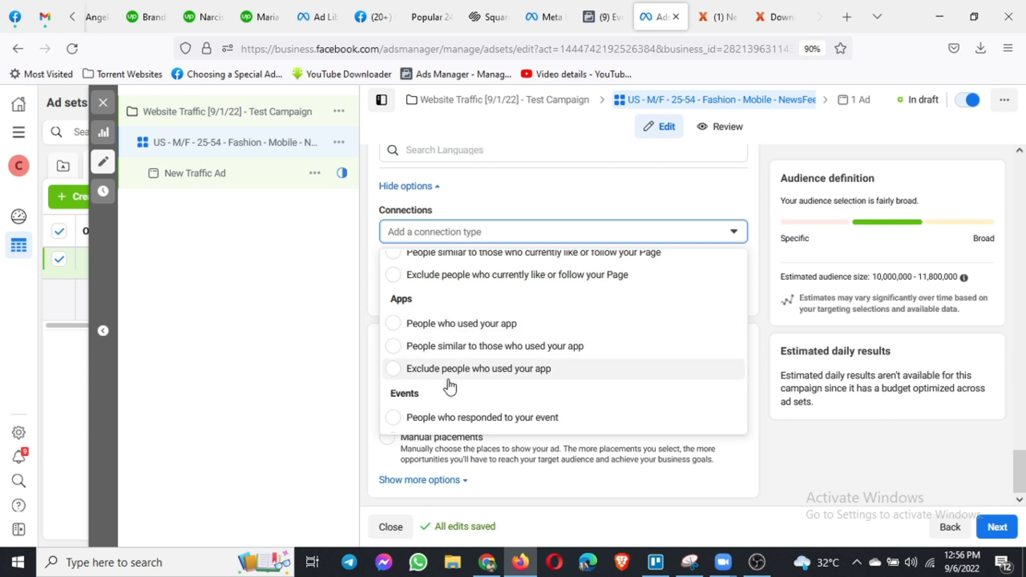
pyautogui.scroll(-1, 481, 374)
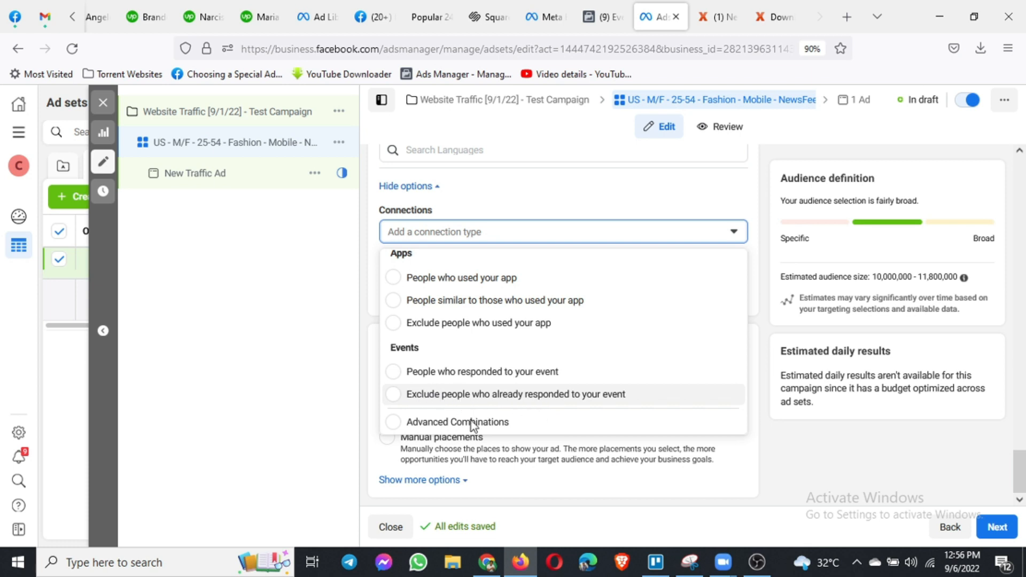
pyautogui.click(435, 422)
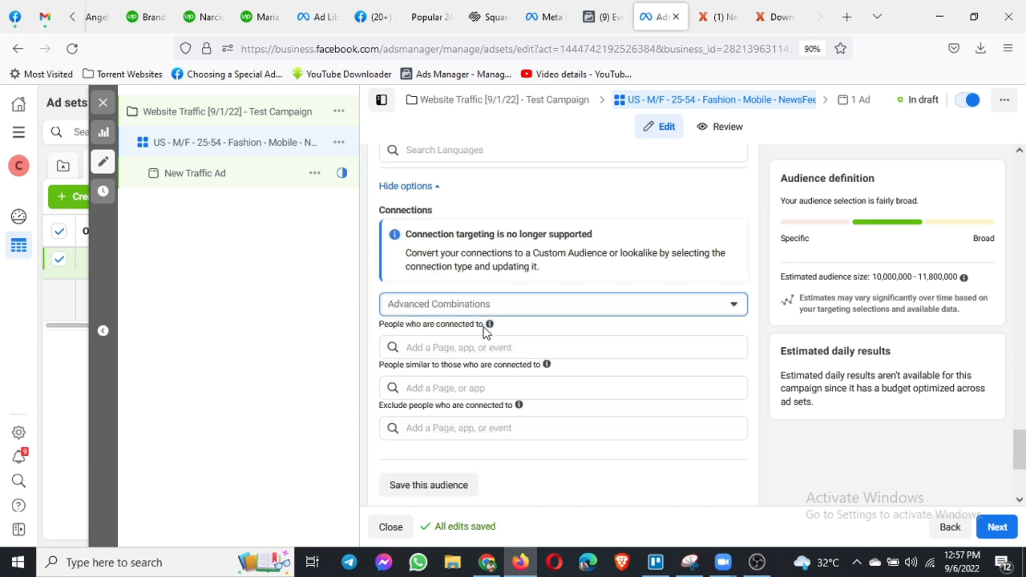
pyautogui.scroll(-2, 461, 321)
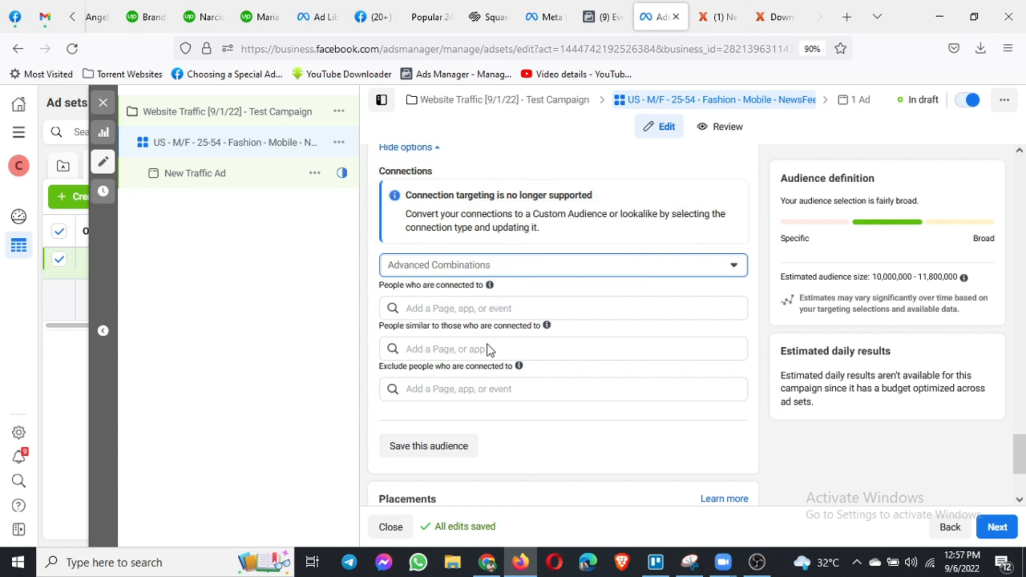
pyautogui.click(458, 308)
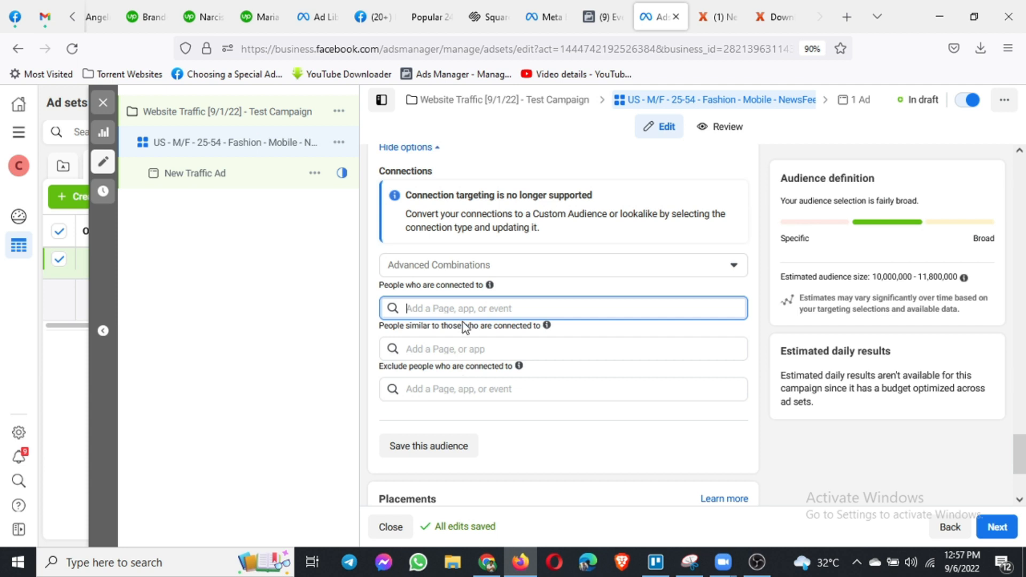
pyautogui.write('c')
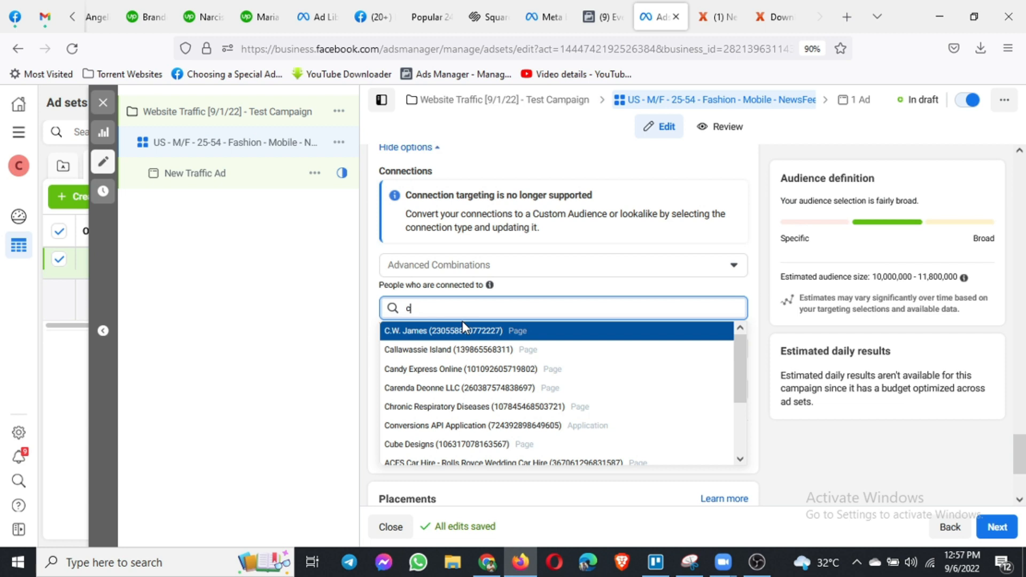
pyautogui.click(456, 331)
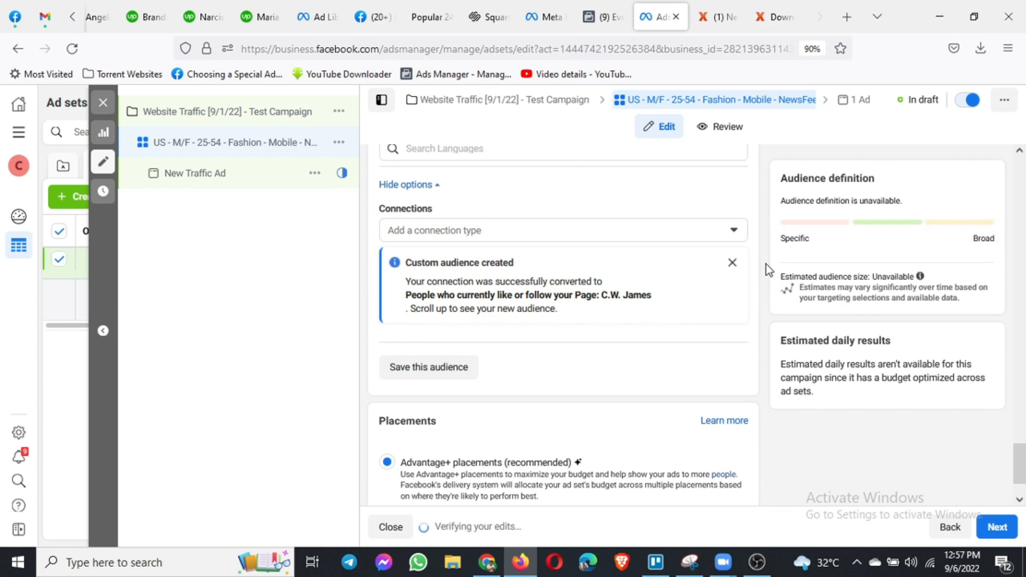
pyautogui.click(733, 262)
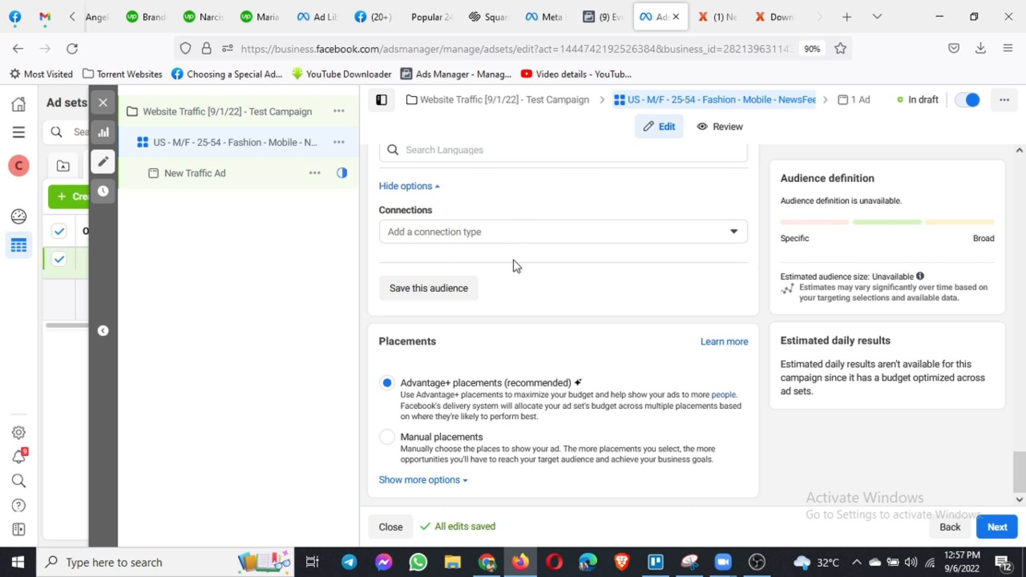
# - Look back over the detailed targeting and language settings and the list of connection types
pyautogui.scroll(5, 522, 299)
pyautogui.scroll(3, 522, 301)
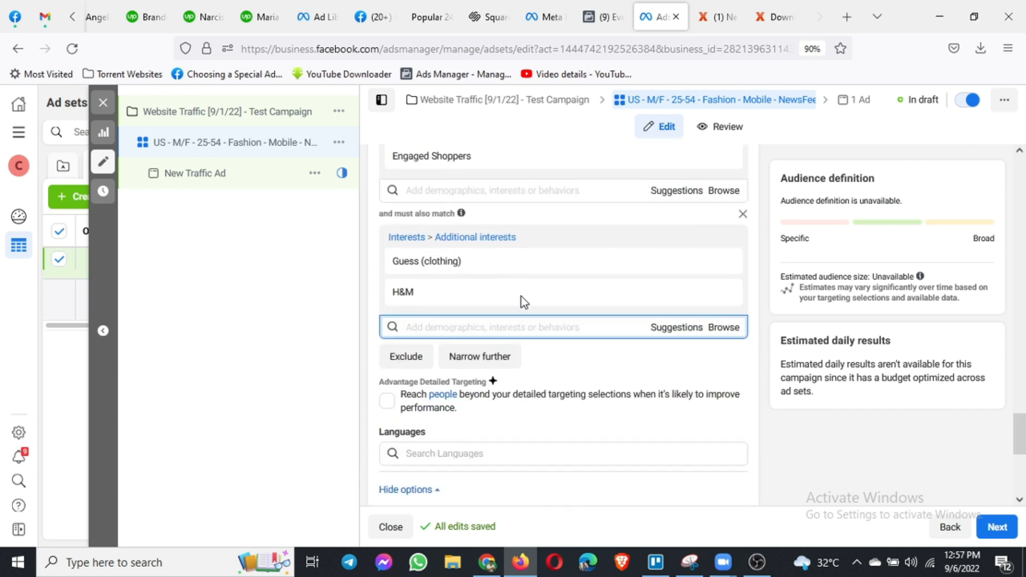
pyautogui.scroll(-3, 522, 300)
pyautogui.scroll(-3, 522, 300)
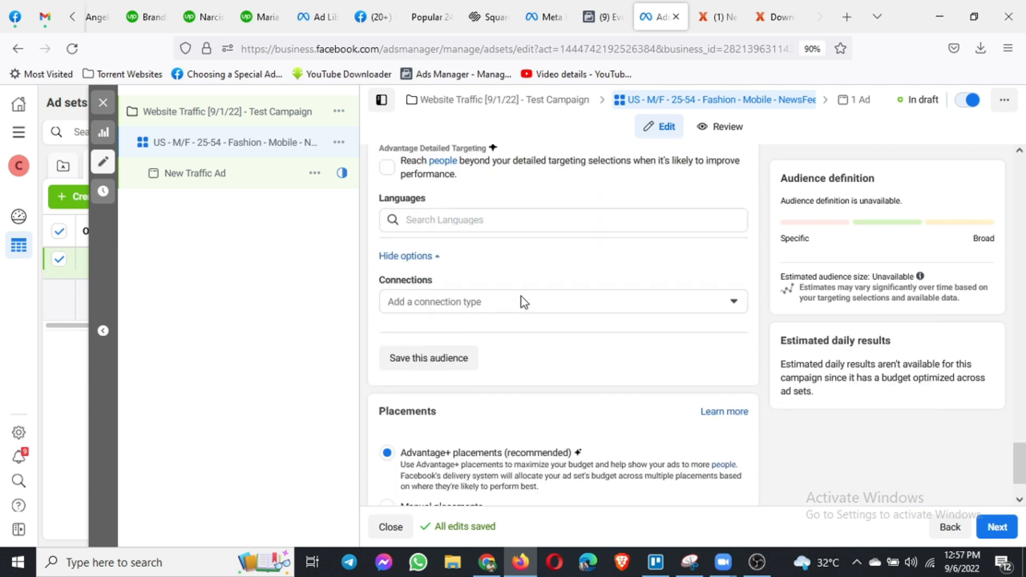
pyautogui.click(522, 297)
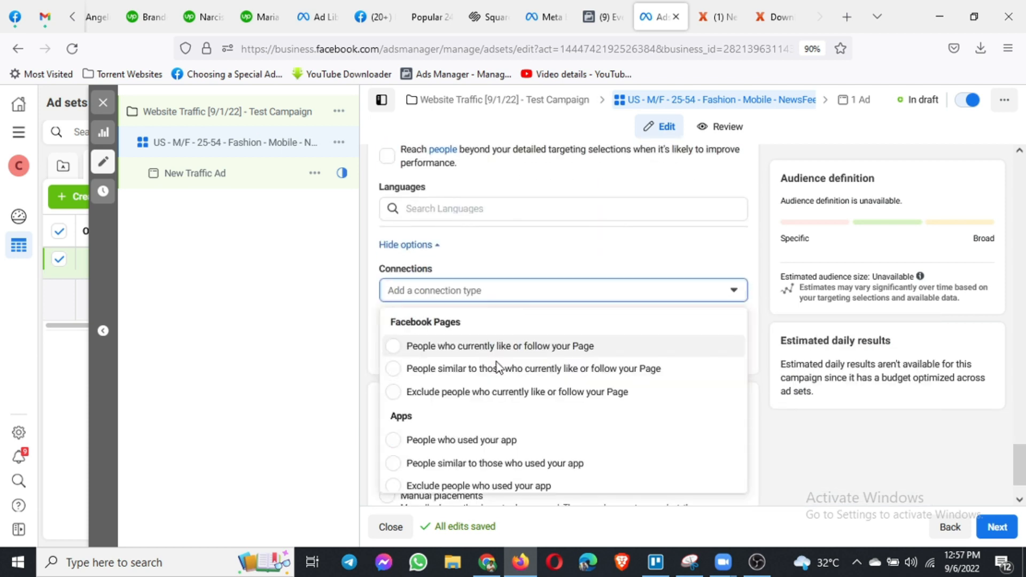
pyautogui.click(755, 301)
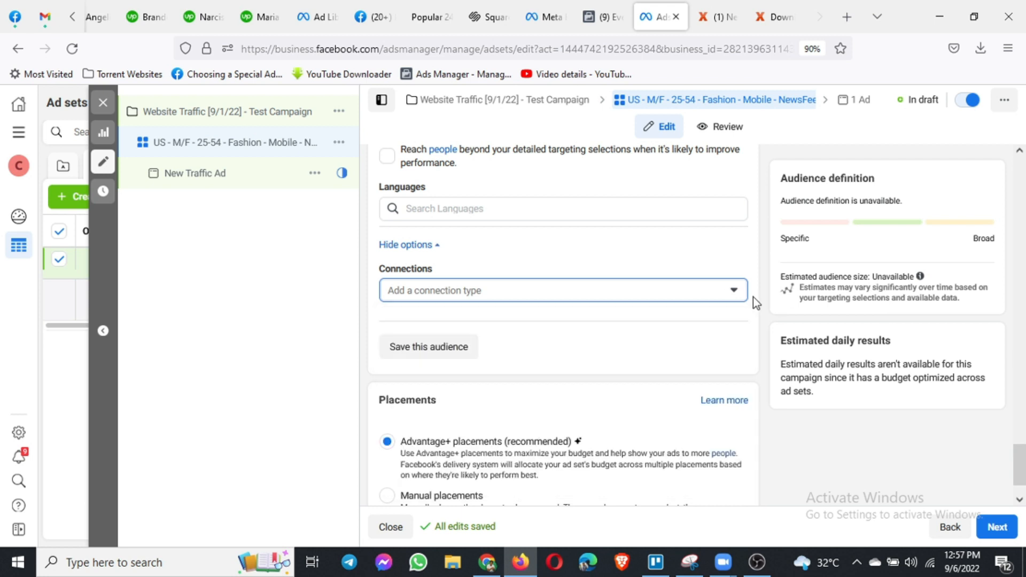
# - Save the configured audience under the name "US - Fashion"
pyautogui.click(425, 347)
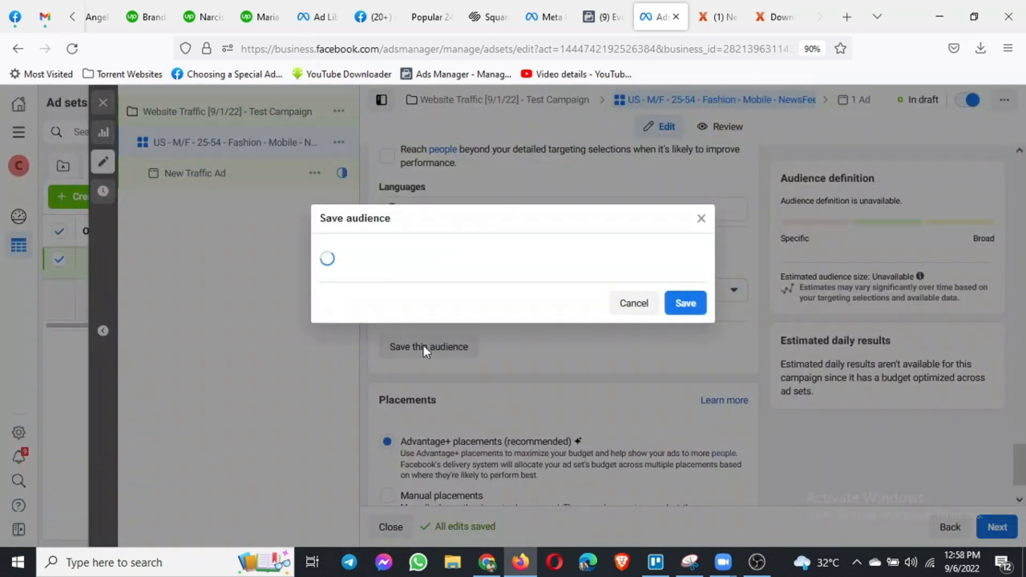
pyautogui.moveTo(500, 214); pyautogui.dragTo(421, 211)
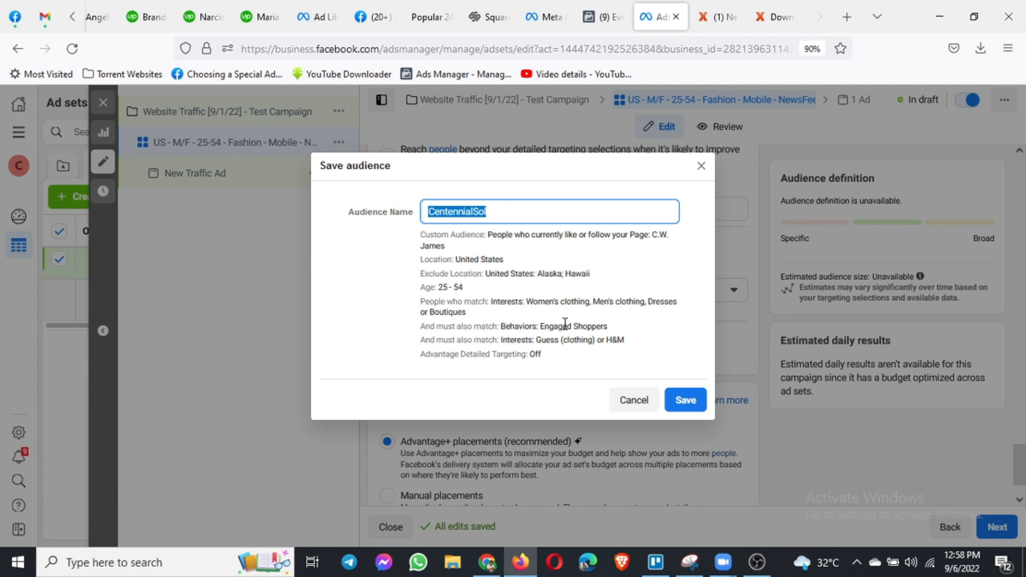
pyautogui.write('US - Fashion')
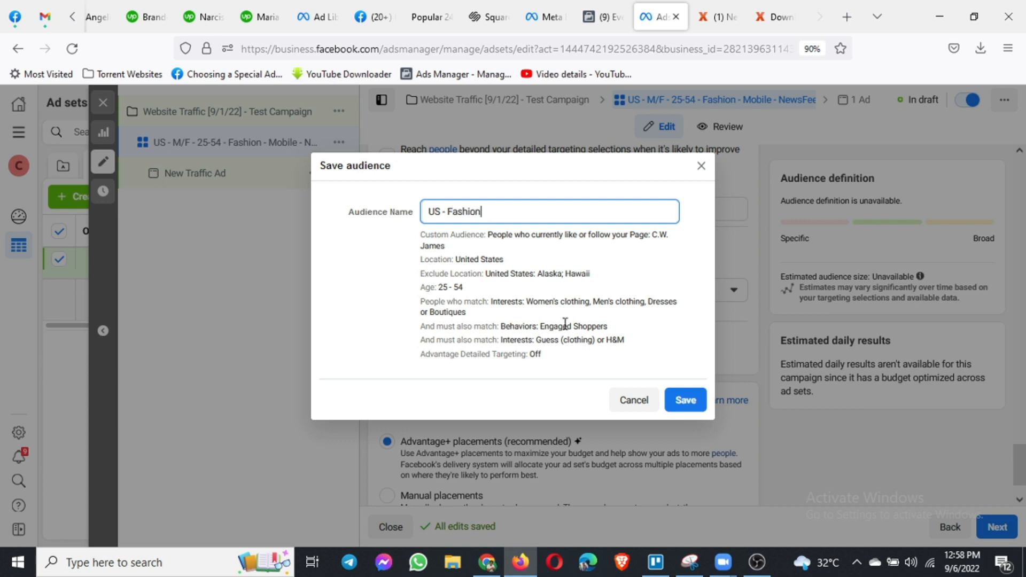
pyautogui.click(684, 411)
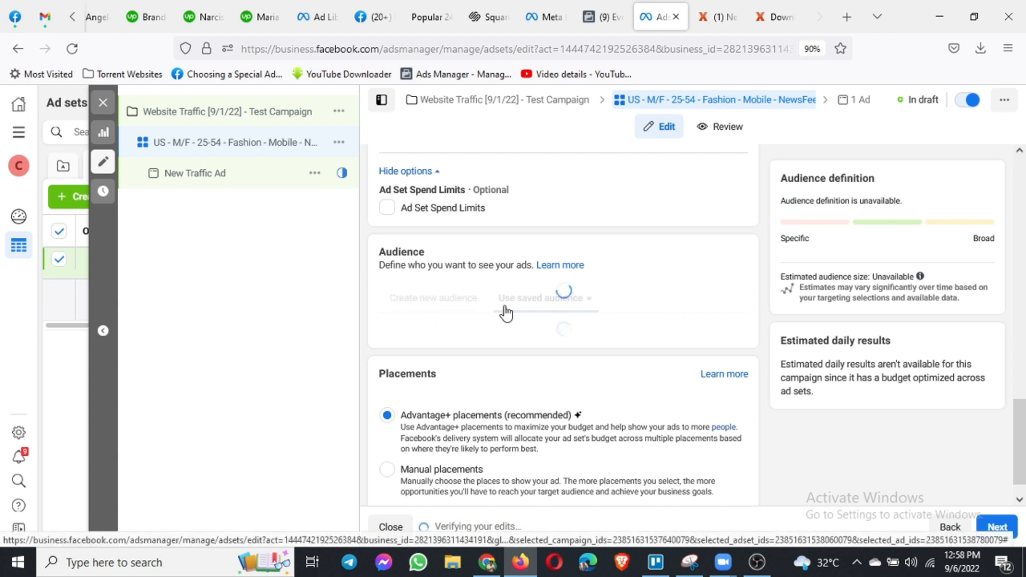
# - Review the summary of the saved US - Fashion audience and check the list of saved audiences
pyautogui.scroll(-1, 505, 314)
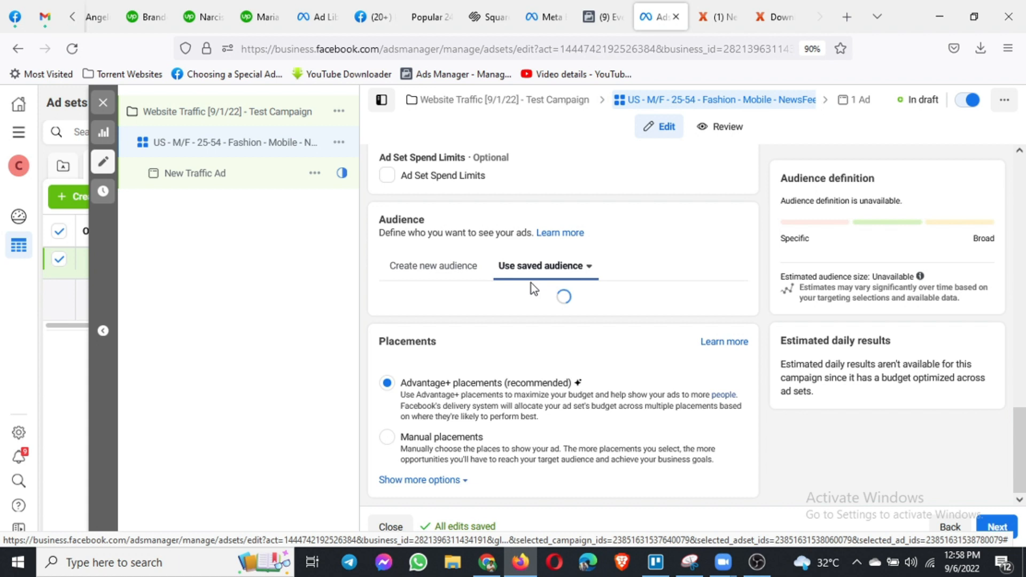
pyautogui.scroll(-1, 627, 278)
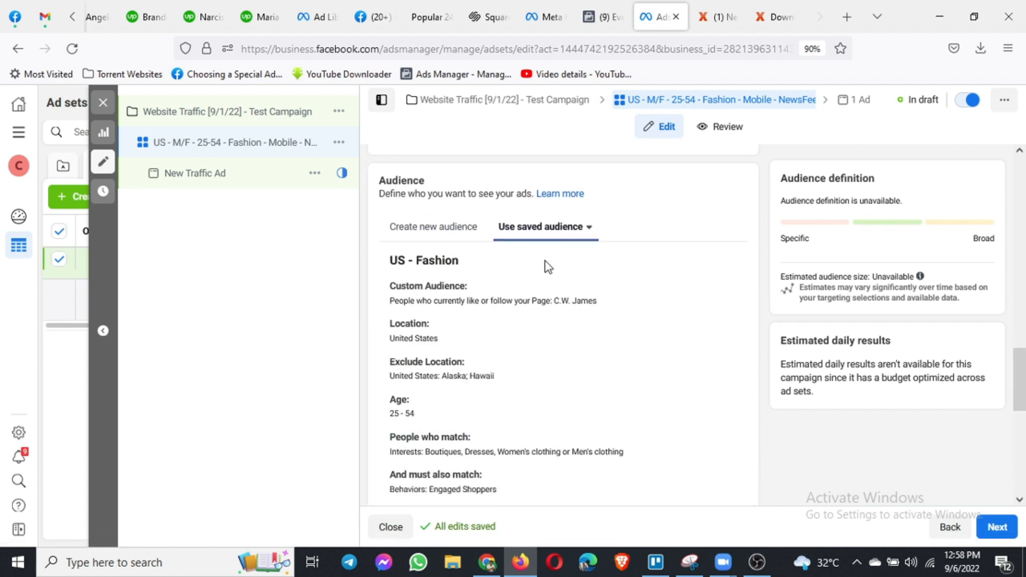
pyautogui.click(588, 228)
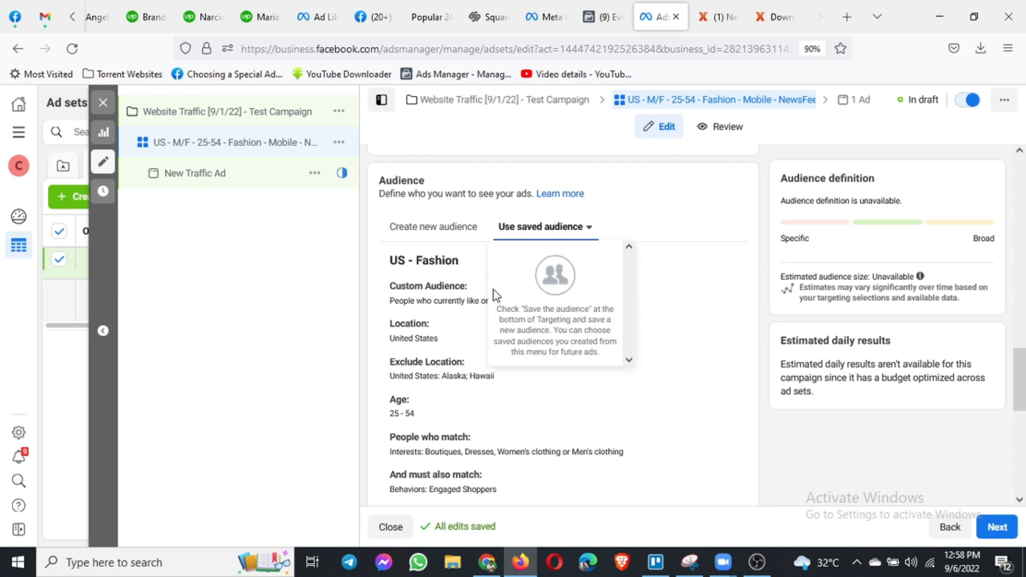
pyautogui.moveTo(382, 259); pyautogui.dragTo(466, 262)
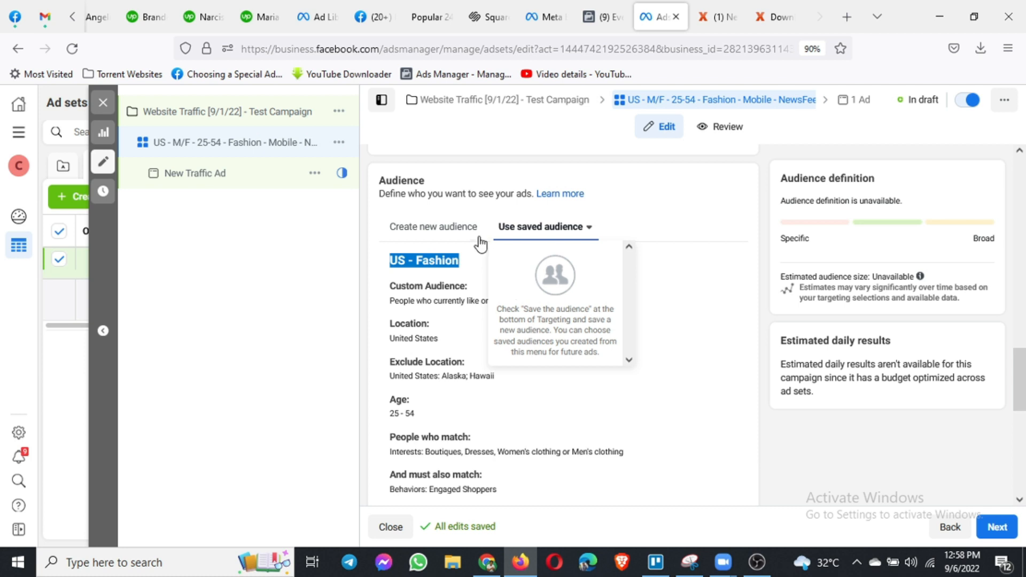
pyautogui.click(744, 242)
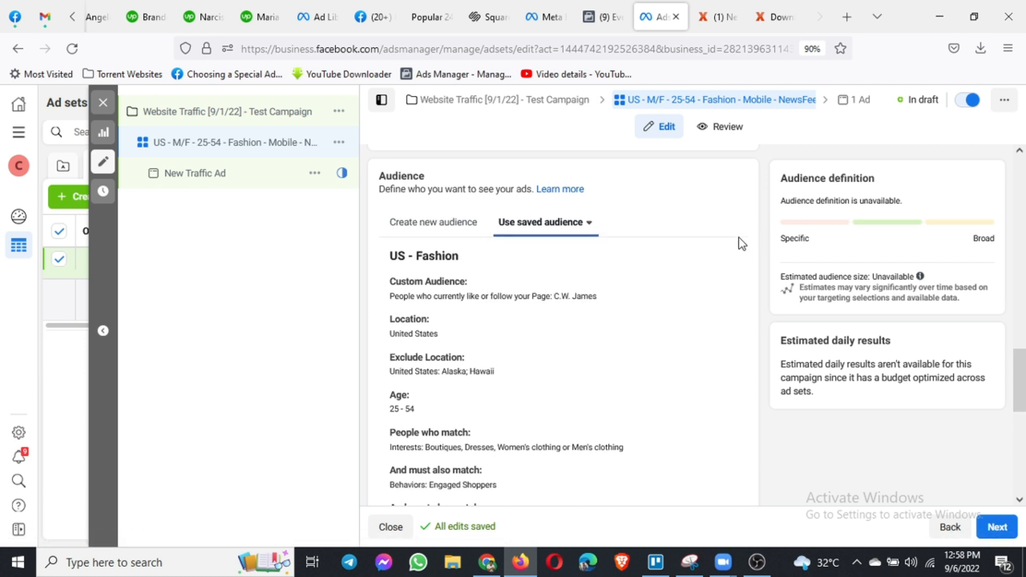
# - Switch the ad set's placements to Manual placements
pyautogui.scroll(-7, 742, 241)
pyautogui.scroll(-1, 741, 244)
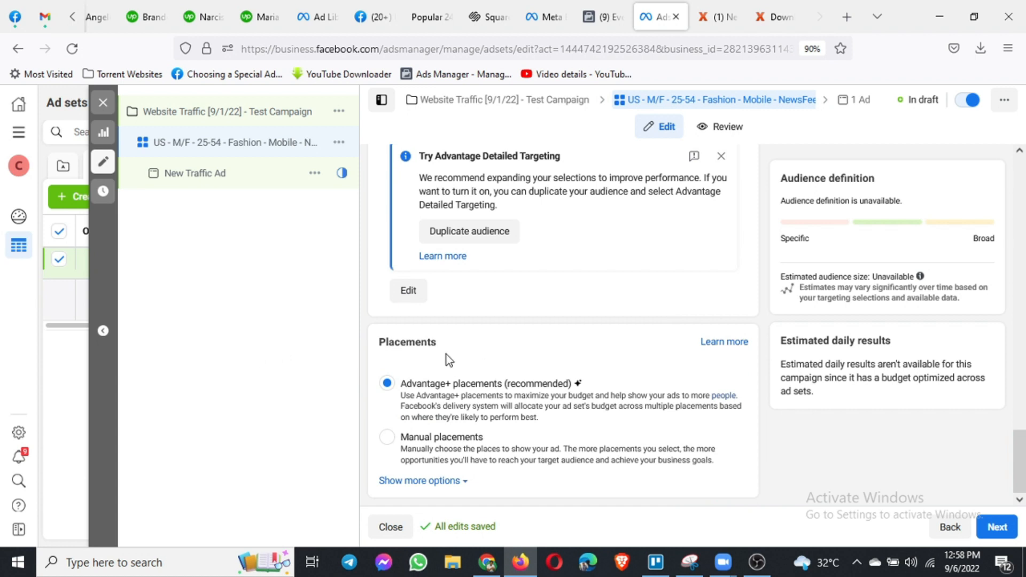
pyautogui.scroll(5, 492, 350)
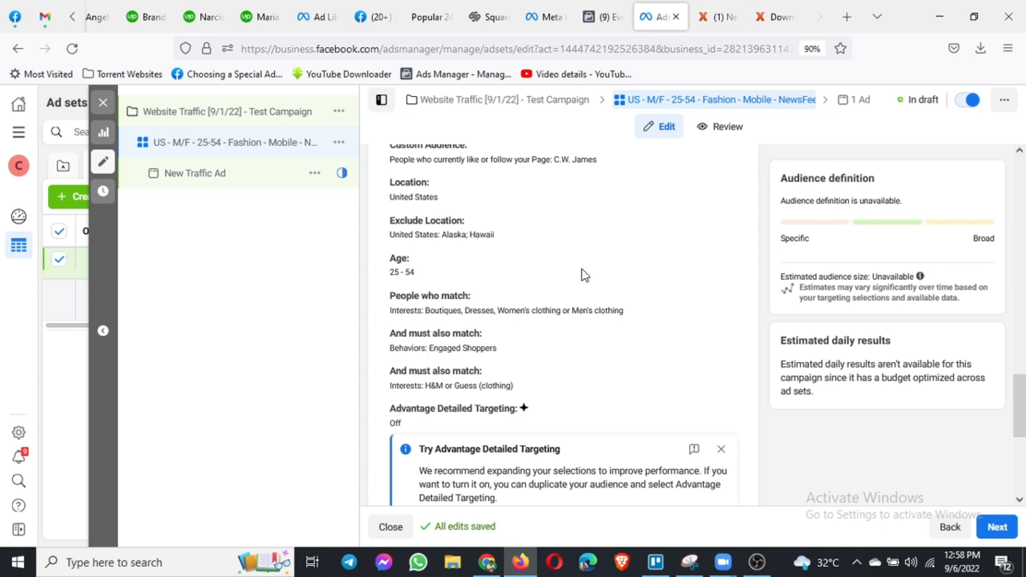
pyautogui.scroll(-5, 584, 278)
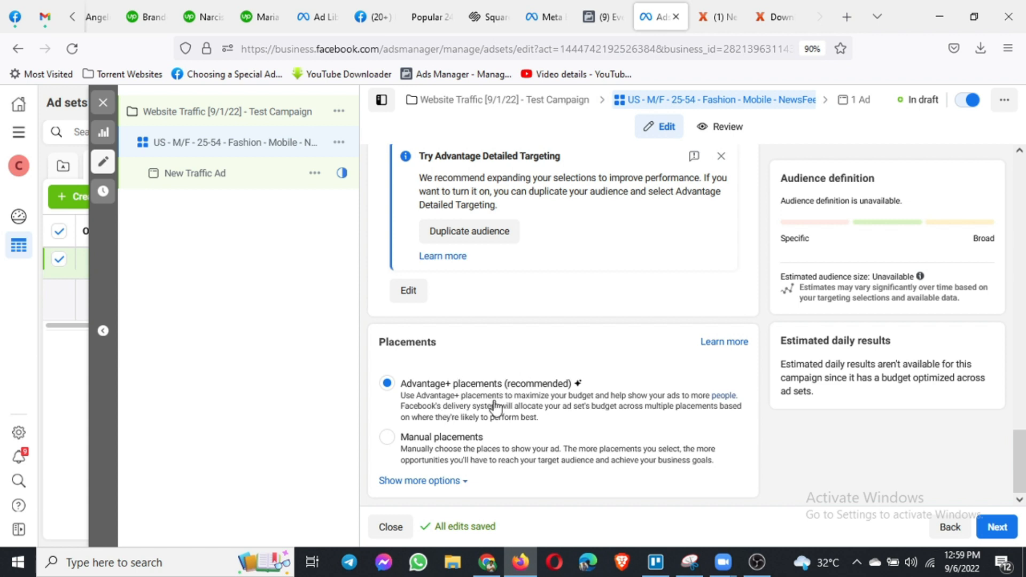
pyautogui.click(443, 439)
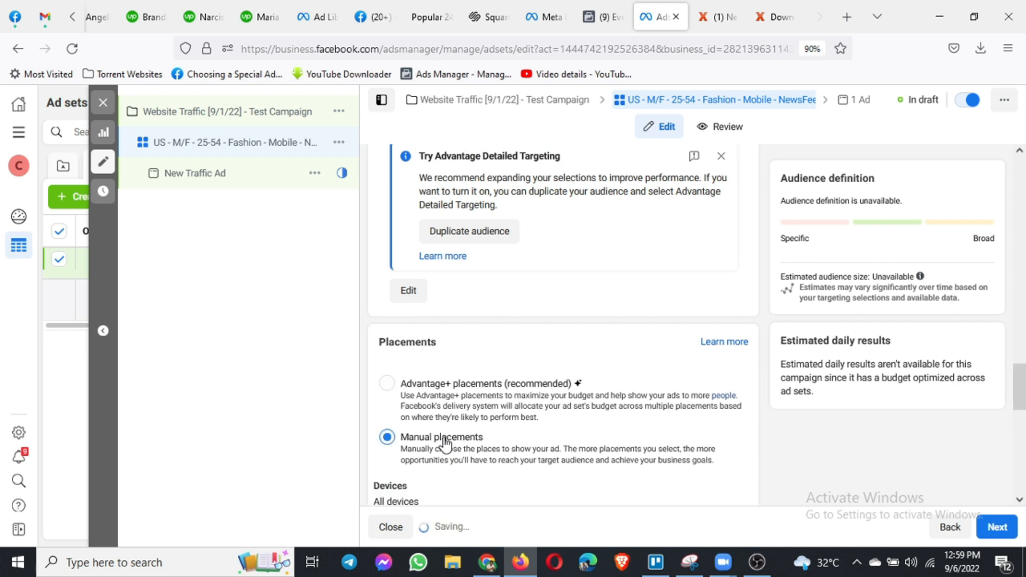
# - Edit the placement devices and exclude Desktop so that only Mobile is targeted
pyautogui.scroll(-3, 444, 446)
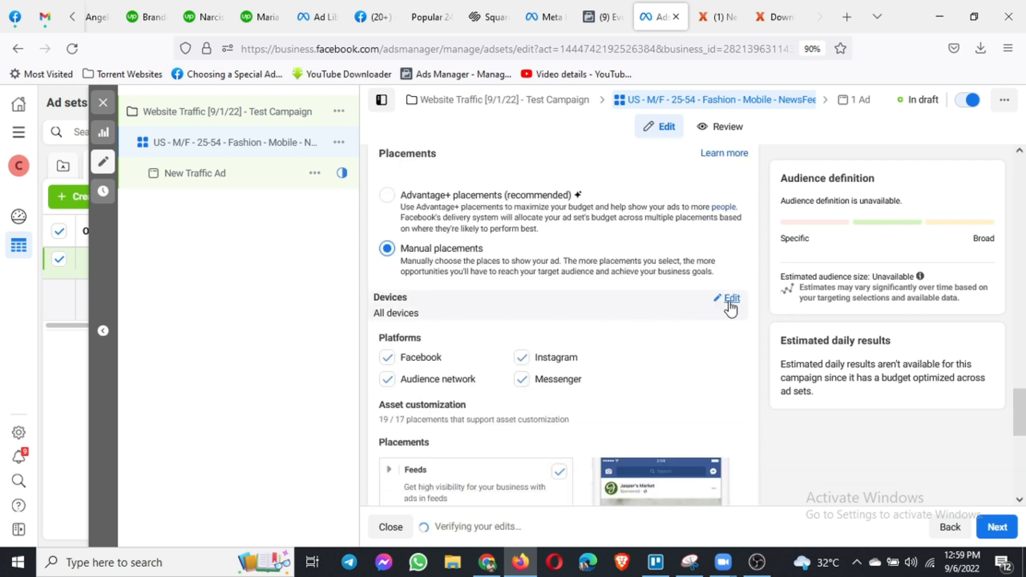
pyautogui.click(730, 299)
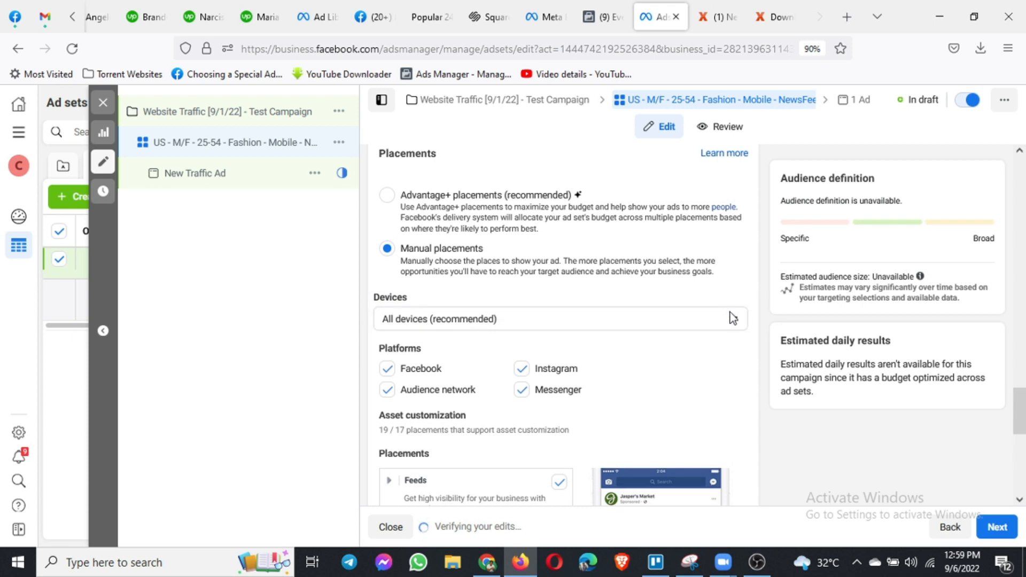
pyautogui.click(732, 318)
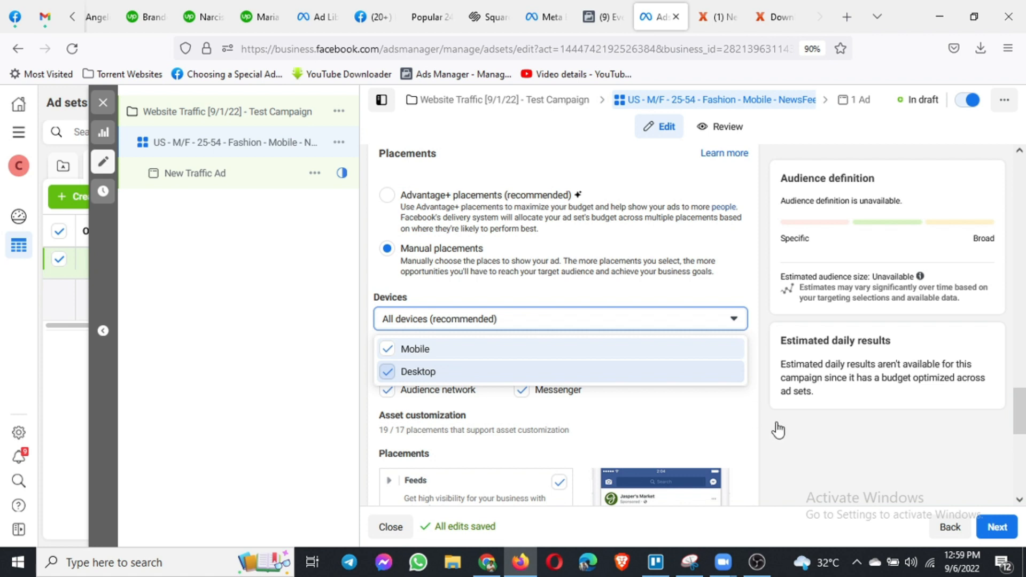
pyautogui.click(444, 371)
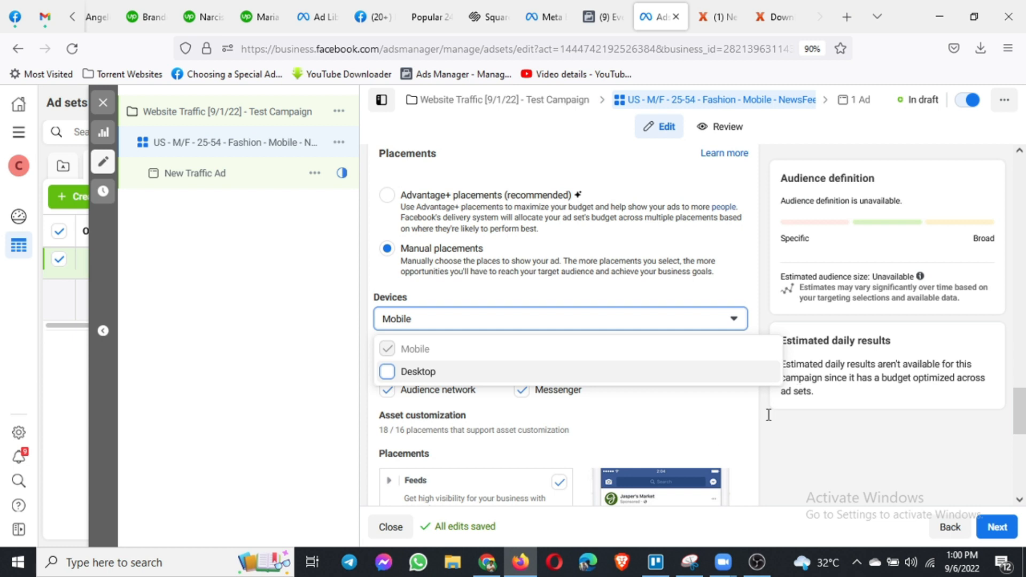
pyautogui.click(765, 321)
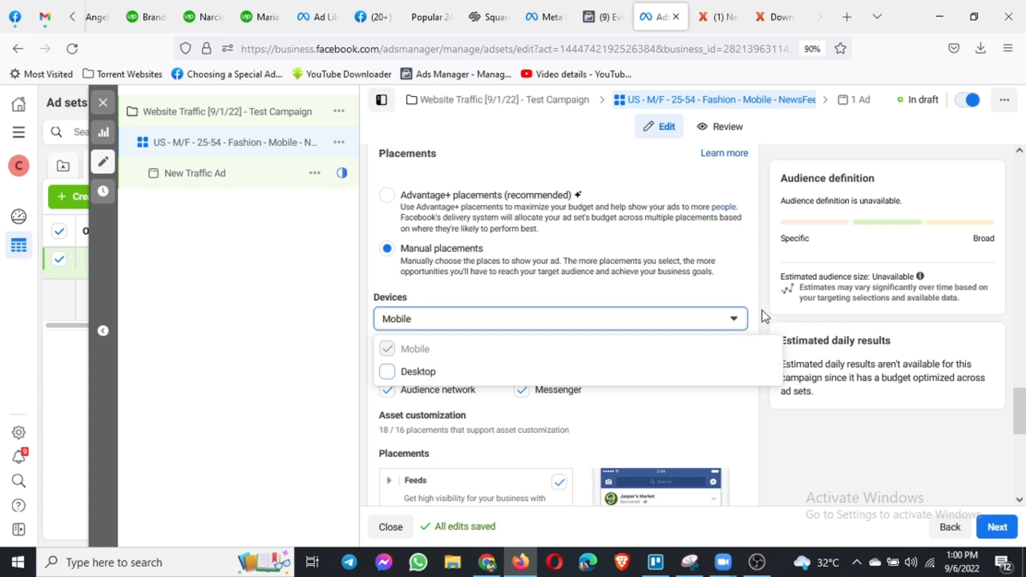
# - Remove Messenger and Audience network from the platforms, keeping only Facebook and Instagram
pyautogui.scroll(-2, 765, 320)
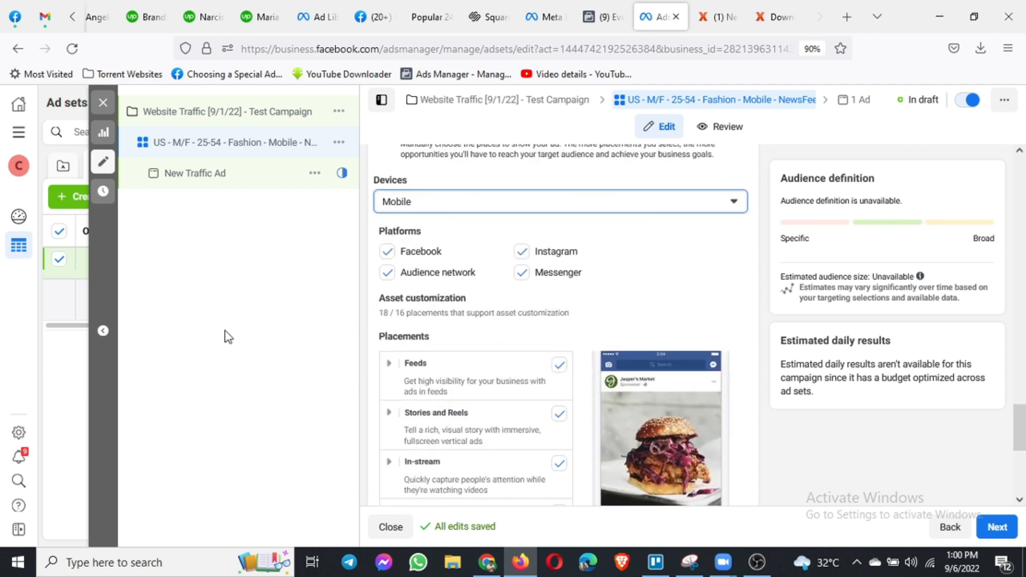
pyautogui.scroll(-1, 426, 279)
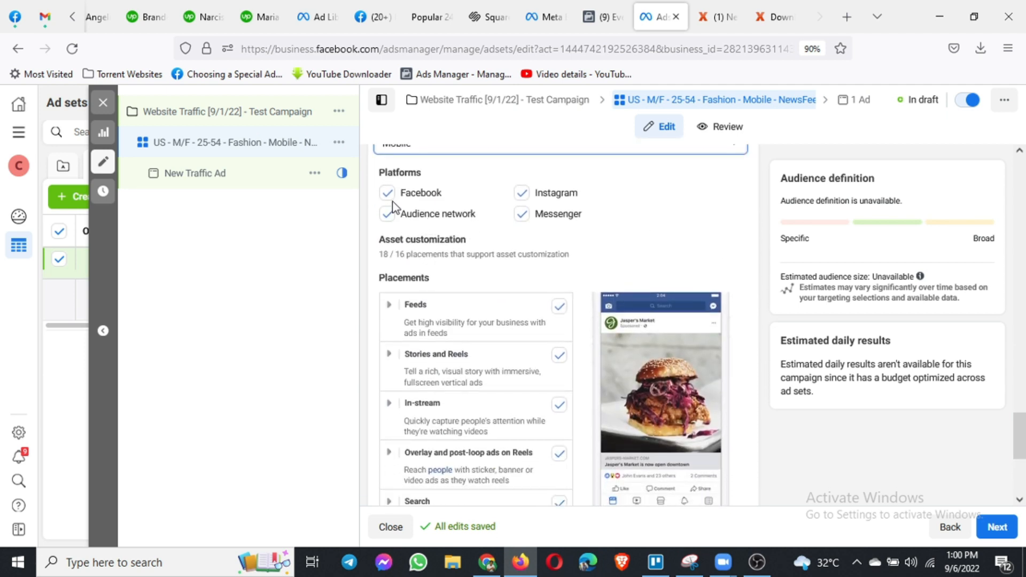
pyautogui.click(386, 214)
pyautogui.click(521, 214)
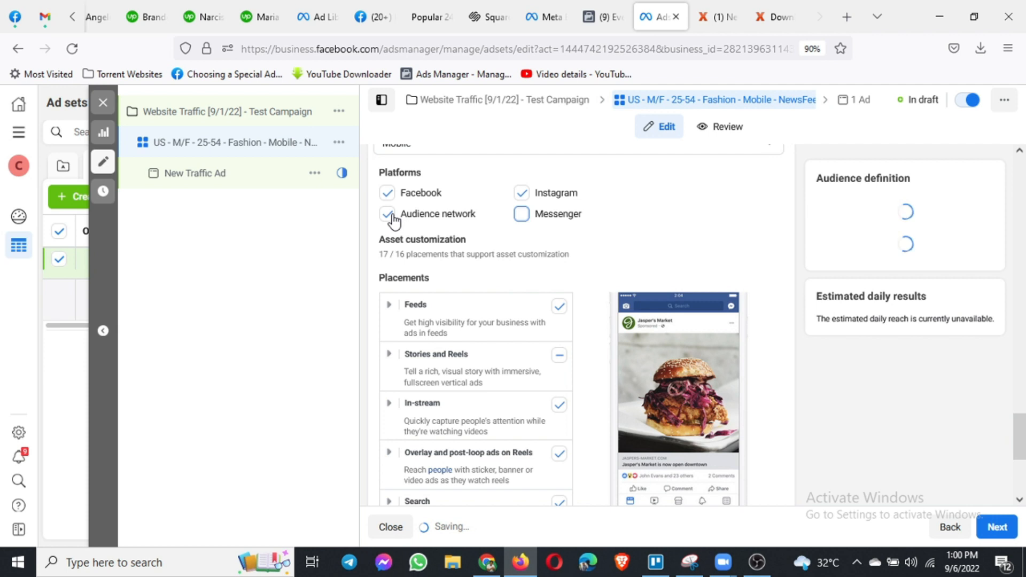
pyautogui.click(392, 216)
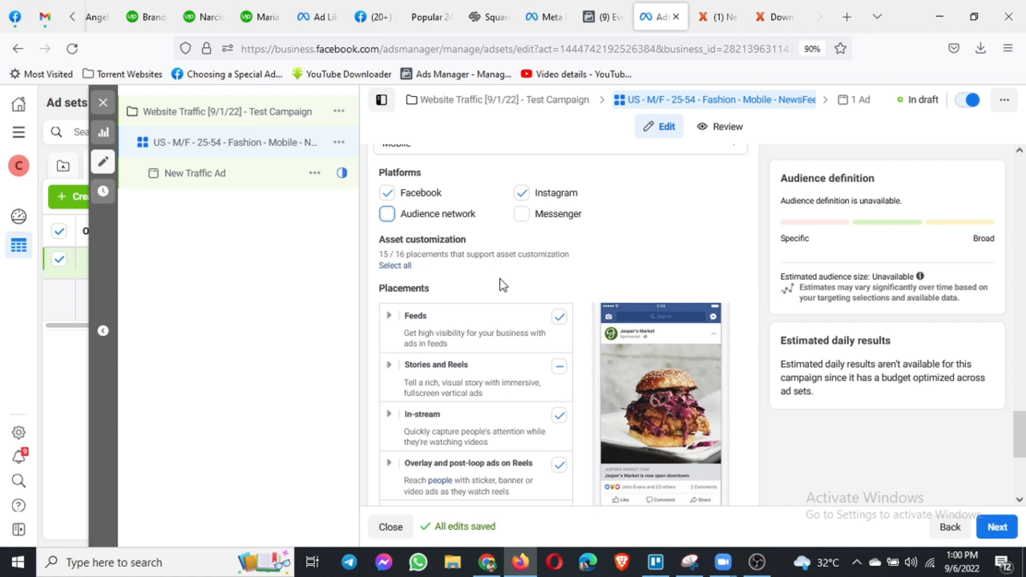
# - Expand the Feeds placements and deselect Facebook Marketplace, Instagram Explore, Instagram Shop and Facebook Business Explore
pyautogui.scroll(-2, 503, 284)
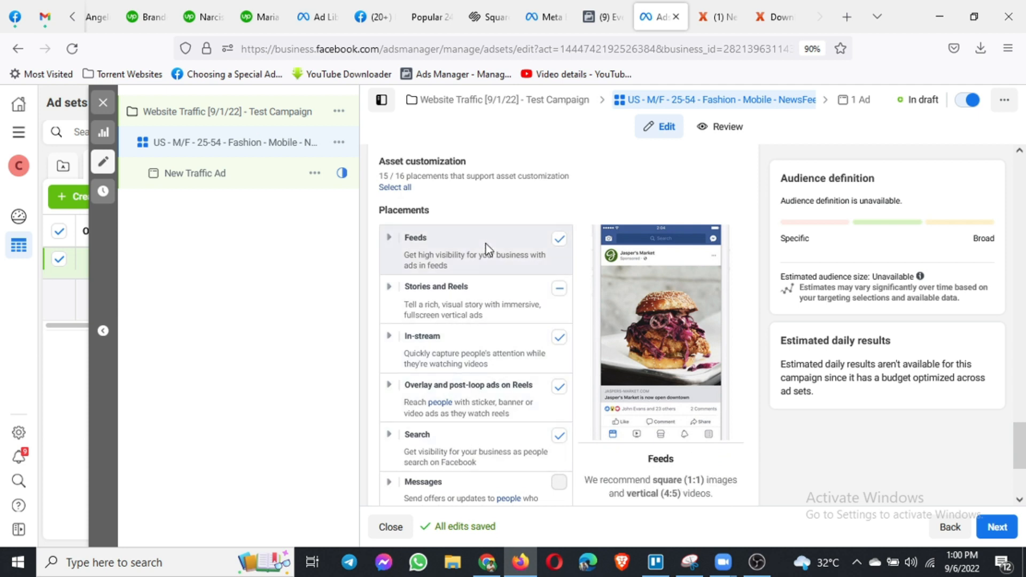
pyautogui.click(390, 250)
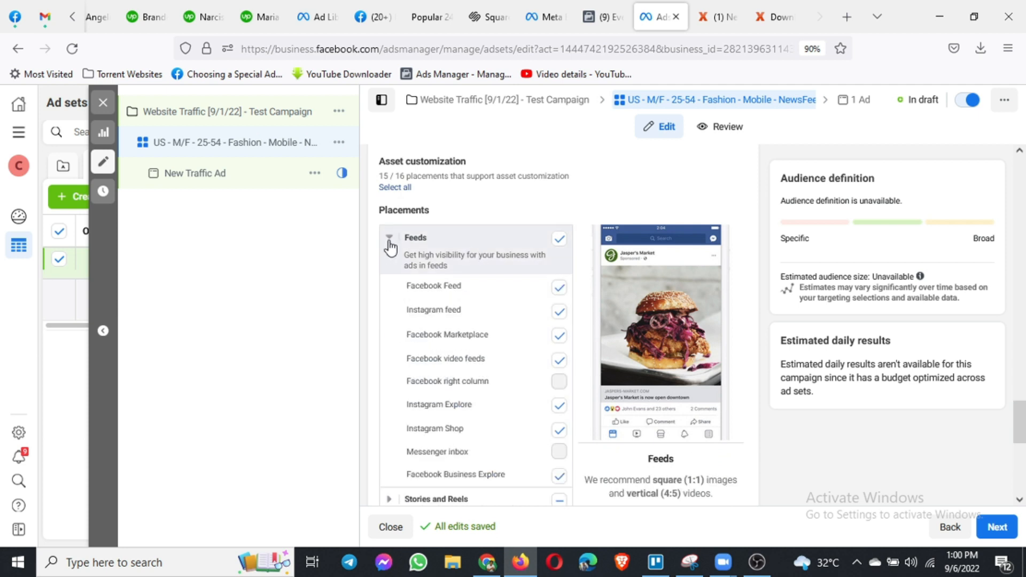
pyautogui.scroll(-1, 391, 248)
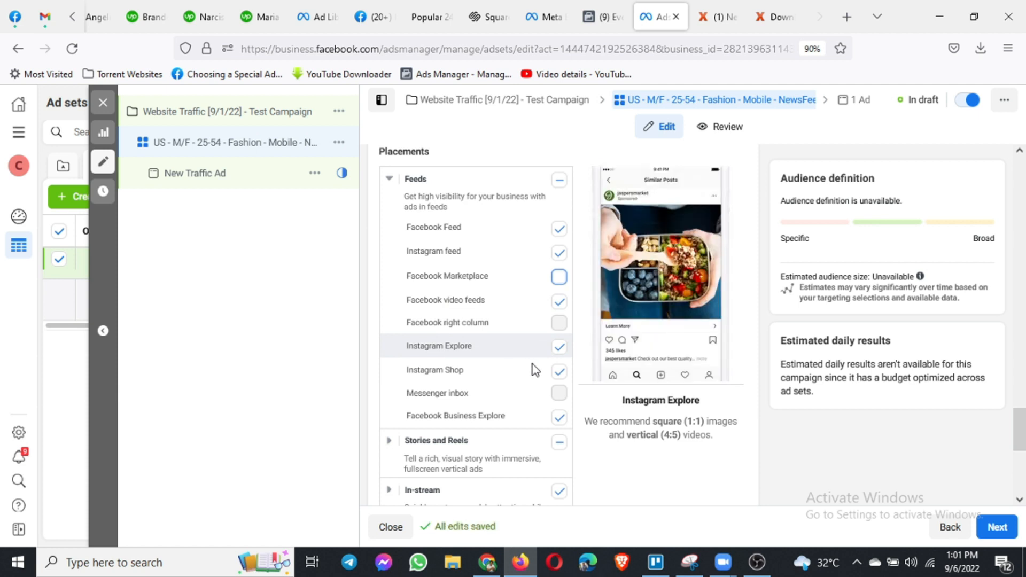
pyautogui.click(565, 353)
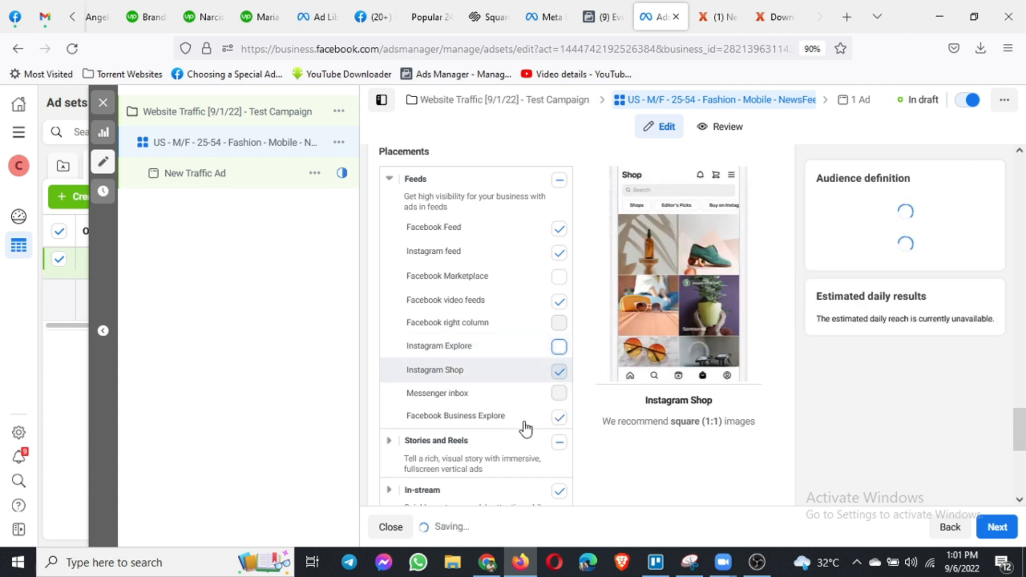
pyautogui.click(560, 418)
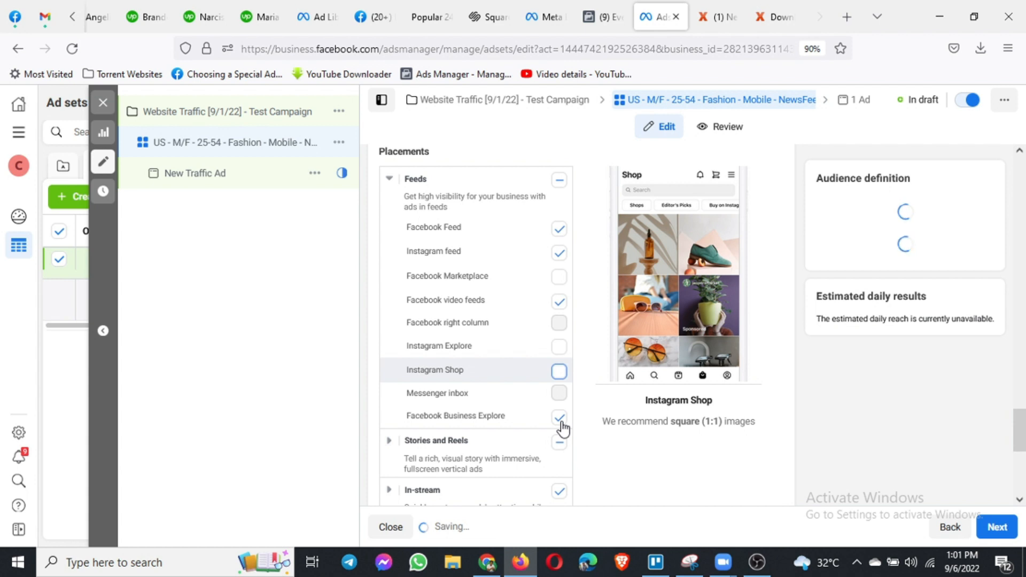
pyautogui.click(560, 419)
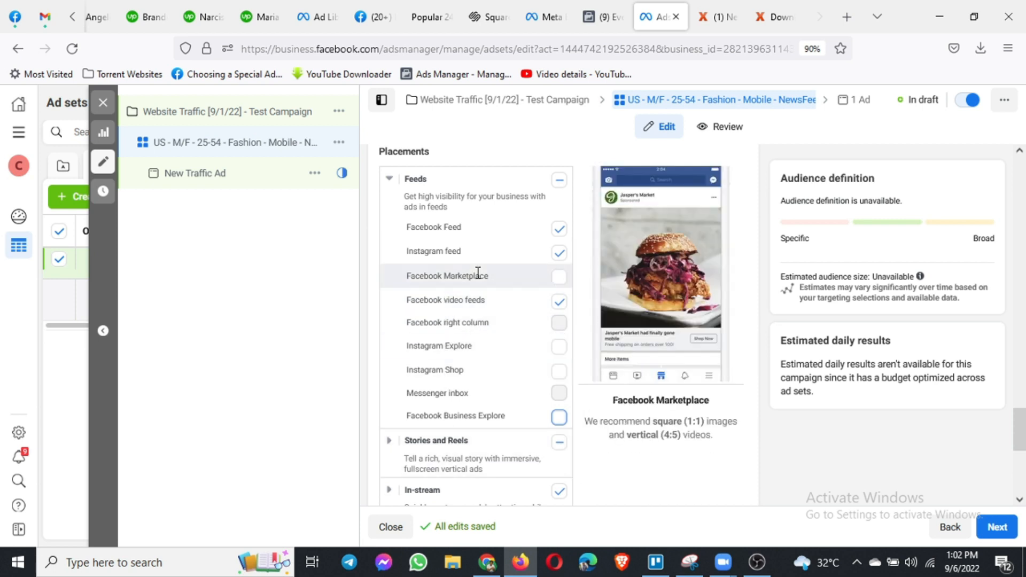
# - Expand the Stories and Reels placements and compare their recommended creative formats with those of the Feeds placements
pyautogui.scroll(-3, 478, 274)
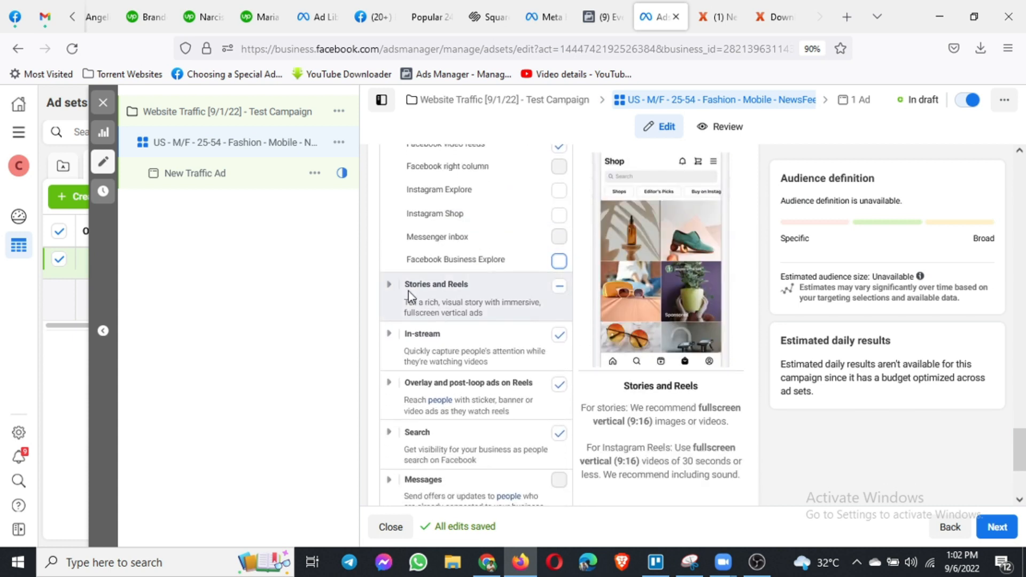
pyautogui.click(389, 285)
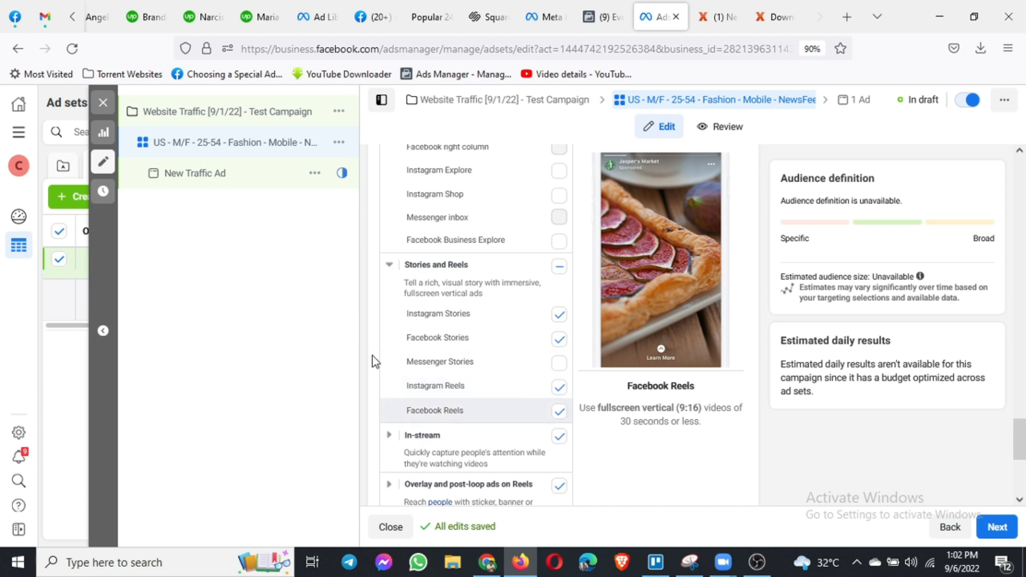
pyautogui.scroll(3, 435, 374)
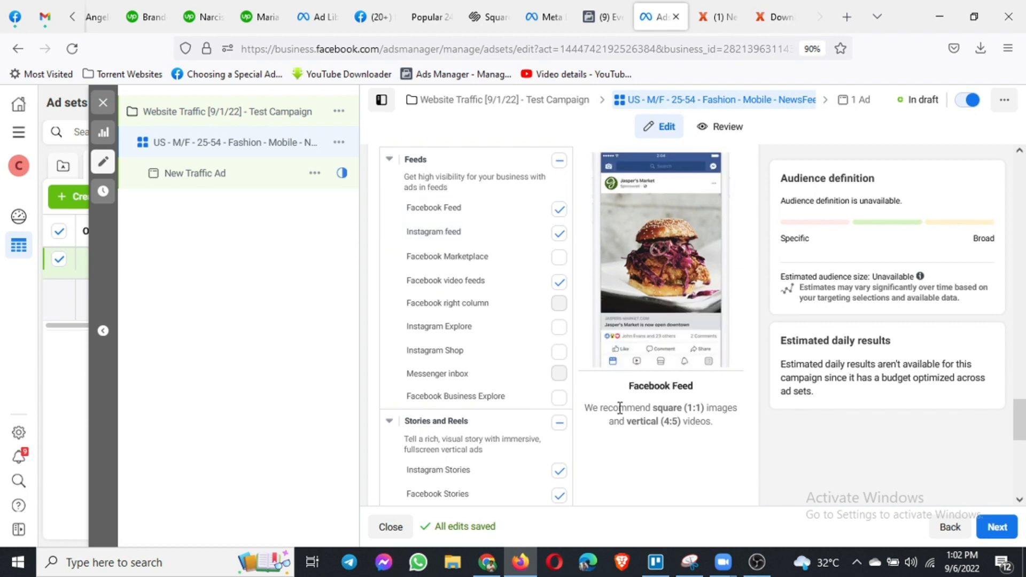
pyautogui.moveTo(593, 409); pyautogui.dragTo(718, 407)
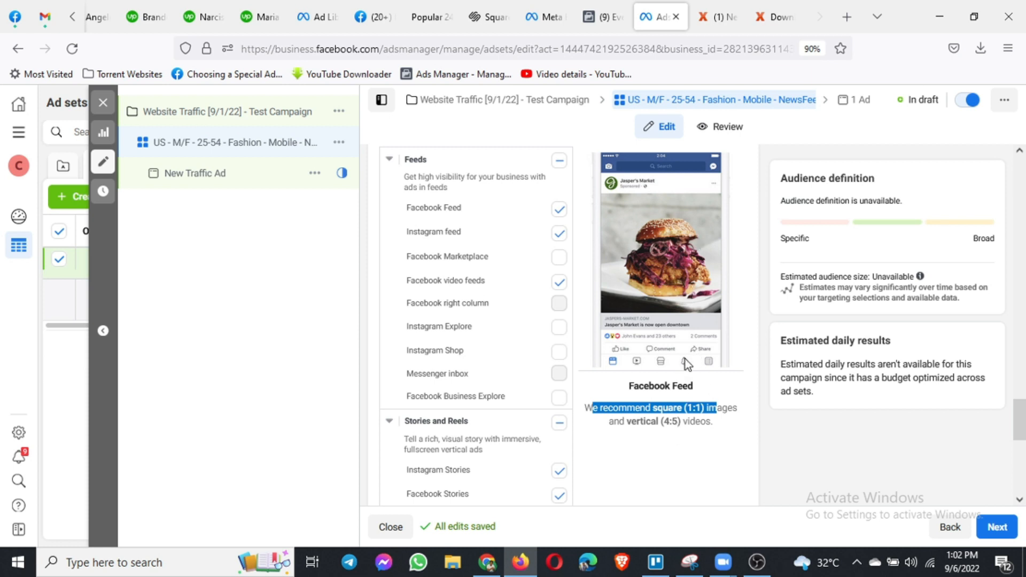
pyautogui.scroll(-2, 466, 442)
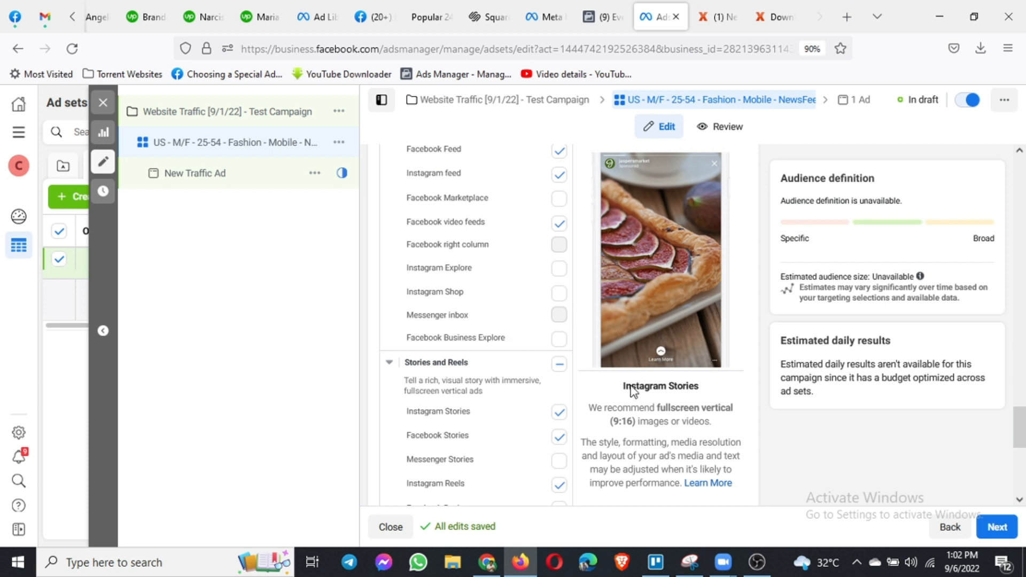
pyautogui.scroll(2, 629, 377)
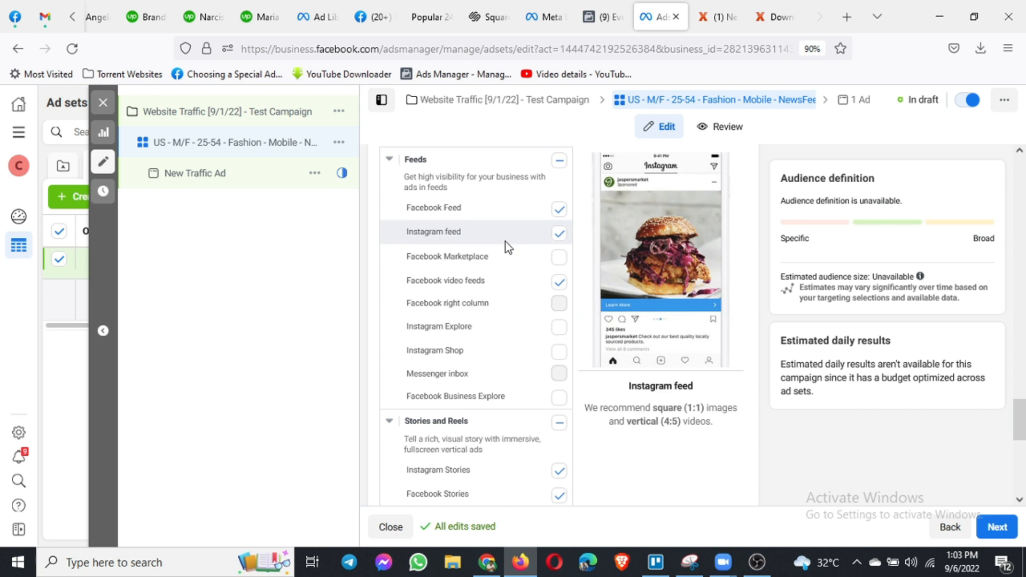
# - Deselect the whole Stories and Reels placement group
pyautogui.scroll(-4, 497, 253)
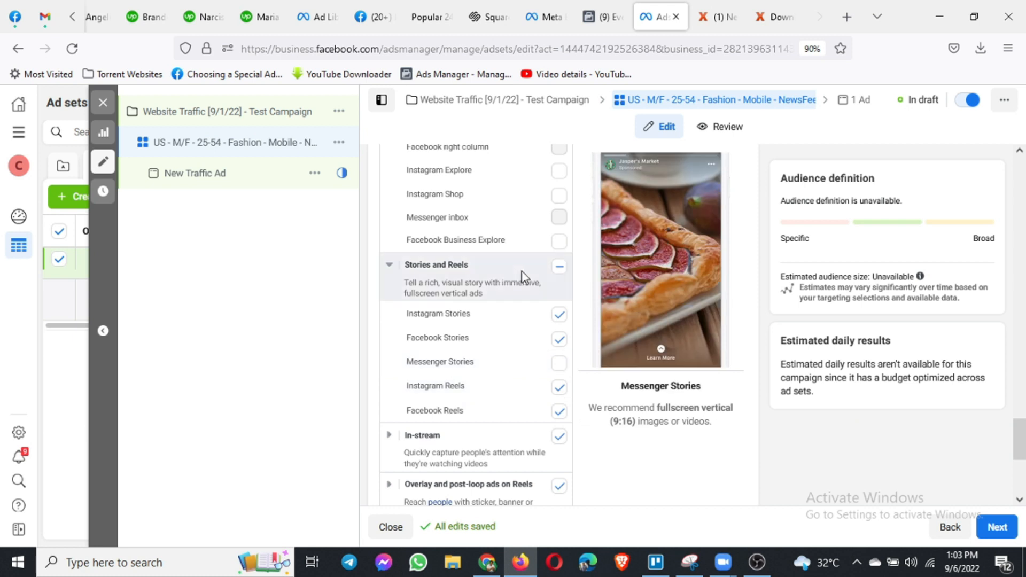
pyautogui.click(560, 270)
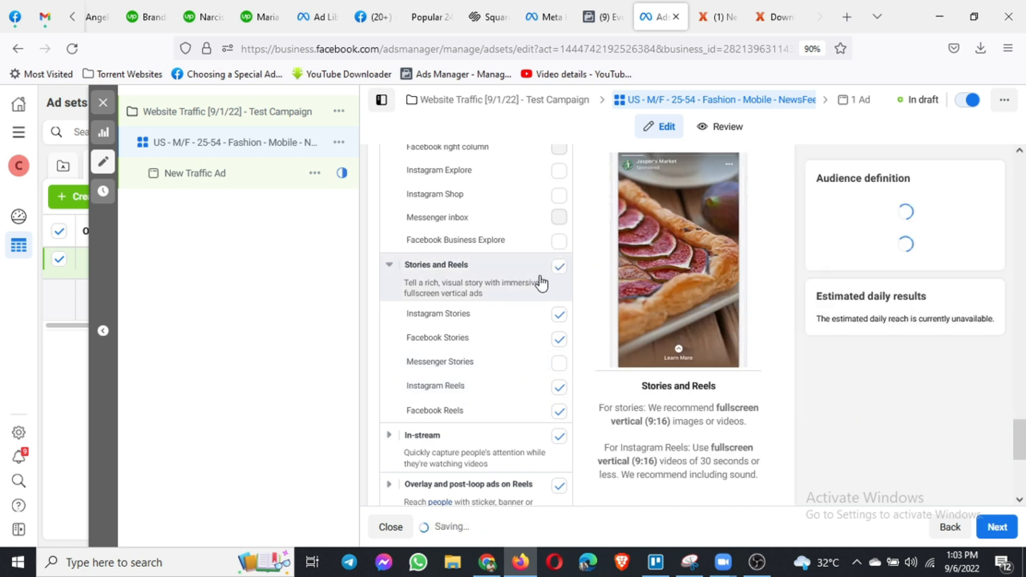
pyautogui.scroll(-2, 484, 364)
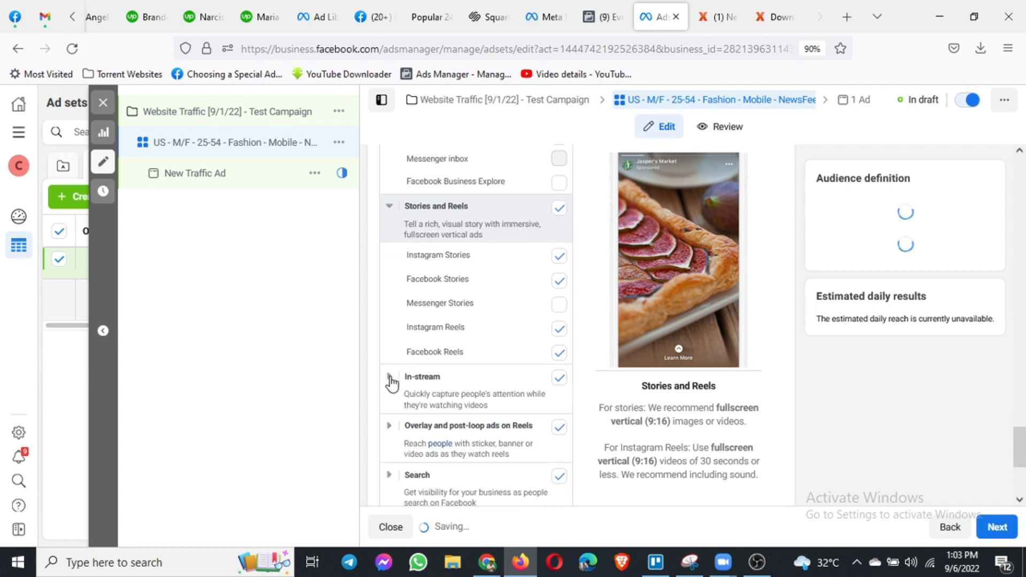
pyautogui.scroll(-1, 475, 352)
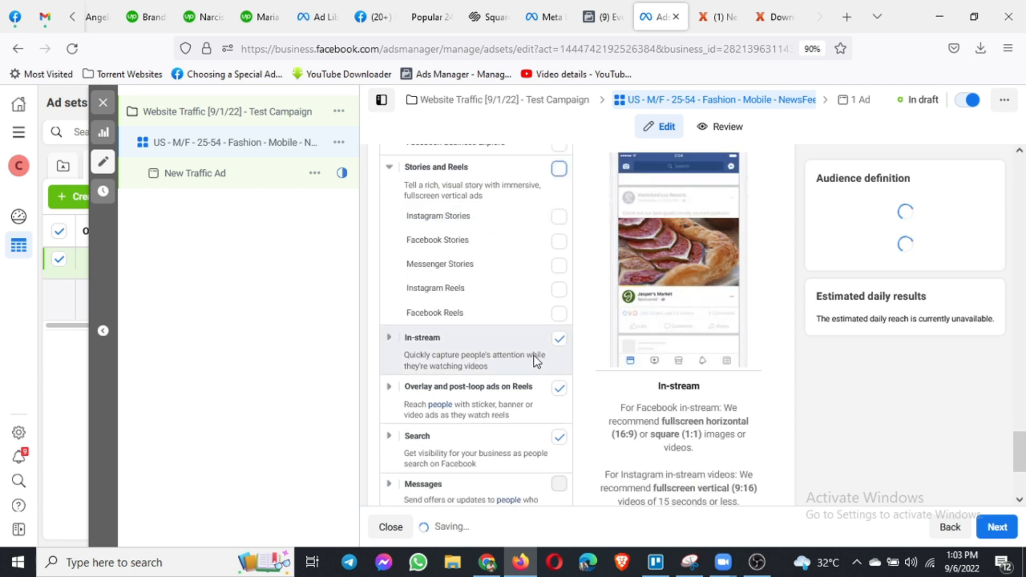
# - Deselect the In-stream, Overlay and post-loop ads on Reels, Search and In-article placements
pyautogui.click(561, 341)
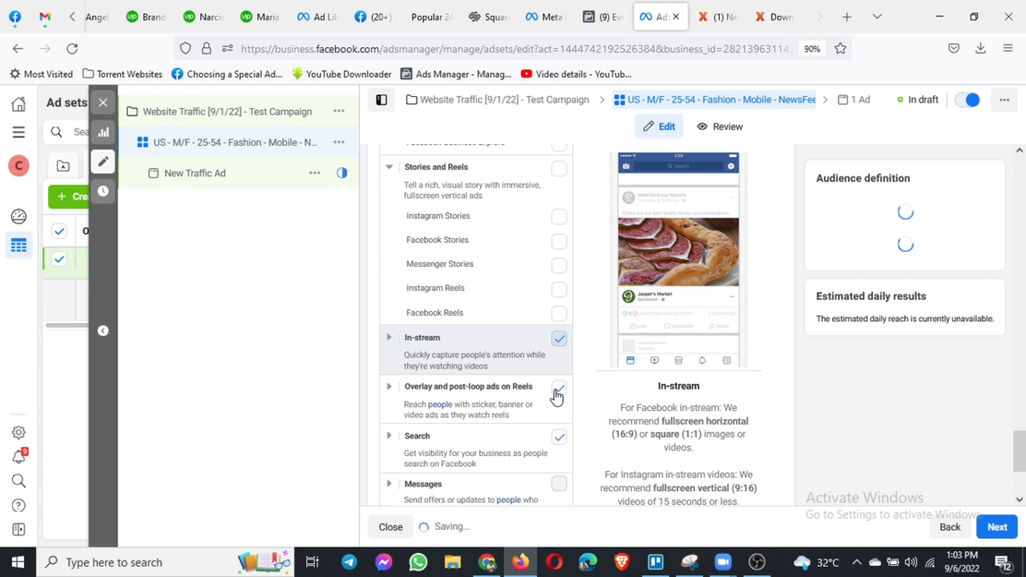
pyautogui.scroll(-2, 556, 408)
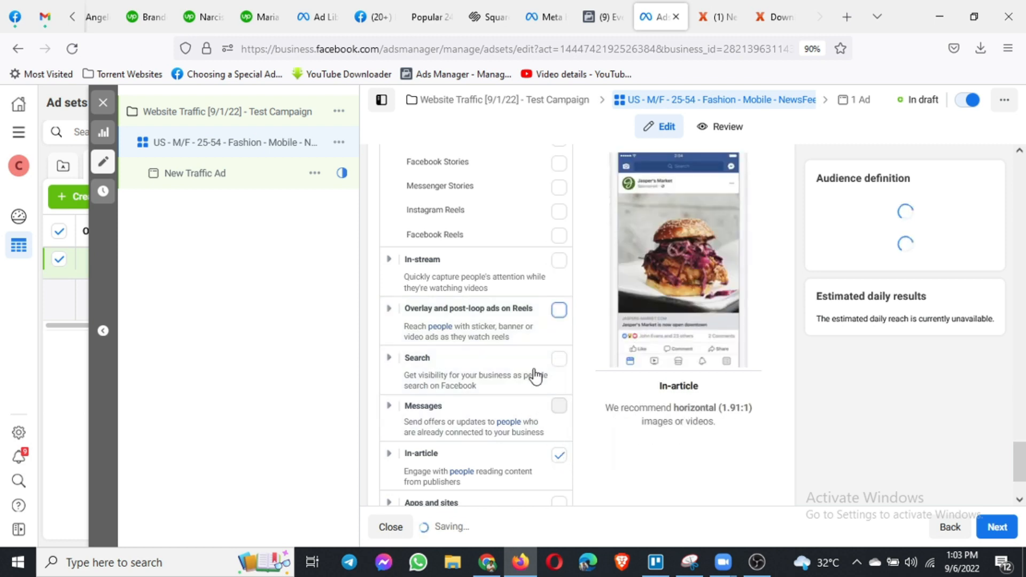
pyautogui.scroll(-3, 535, 377)
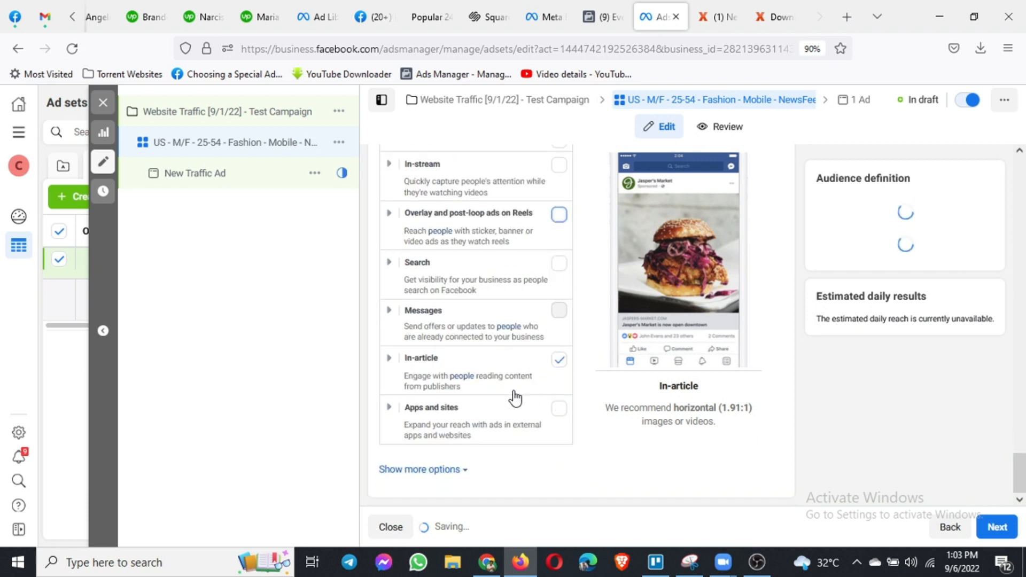
pyautogui.scroll(3, 581, 366)
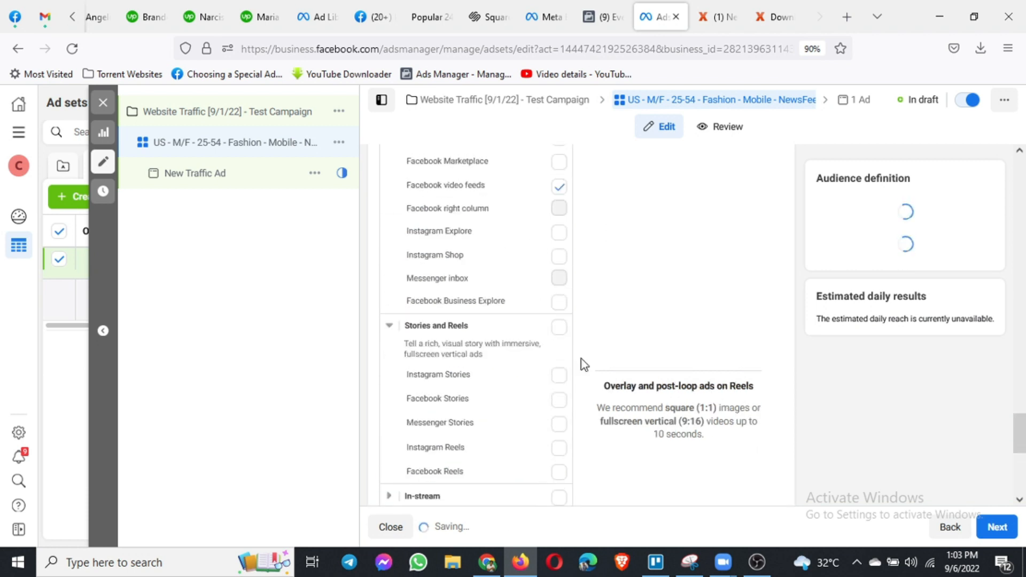
pyautogui.scroll(-3, 577, 370)
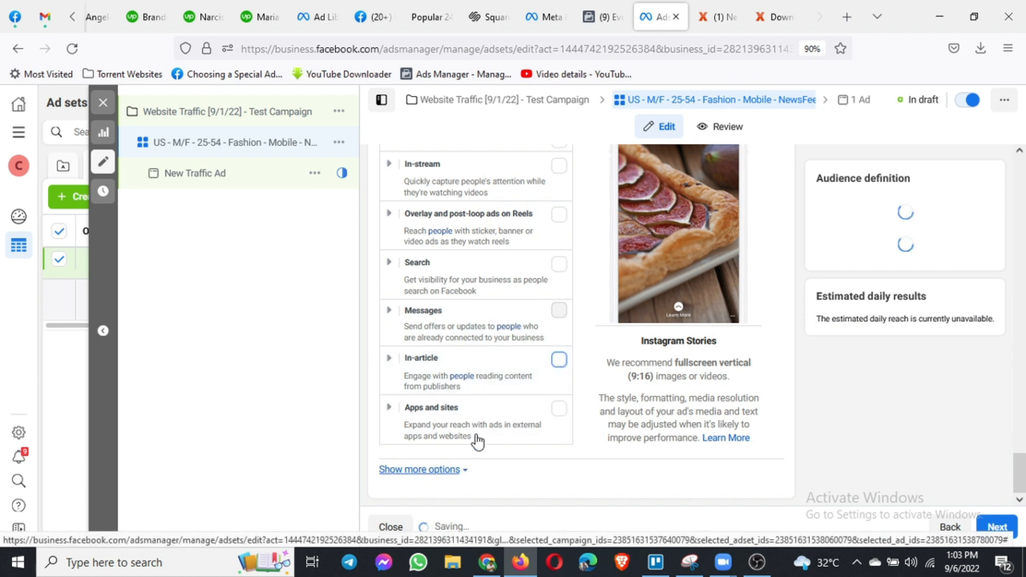
# - Show the additional placement options and examine the choices for specific mobile devices and operating systems, keeping All mobile devices
pyautogui.click(423, 469)
pyautogui.scroll(-4, 579, 454)
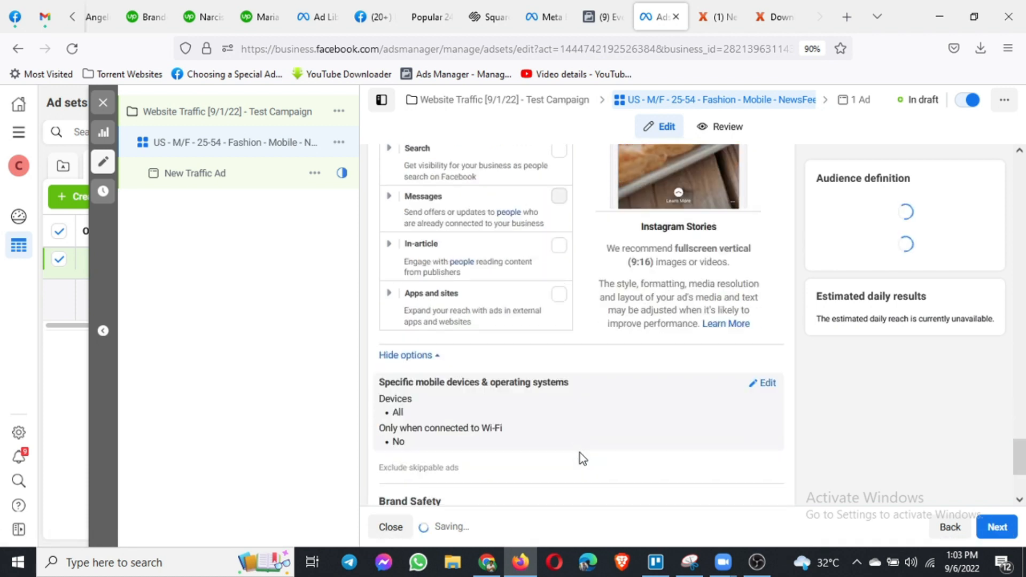
pyautogui.scroll(-1, 579, 453)
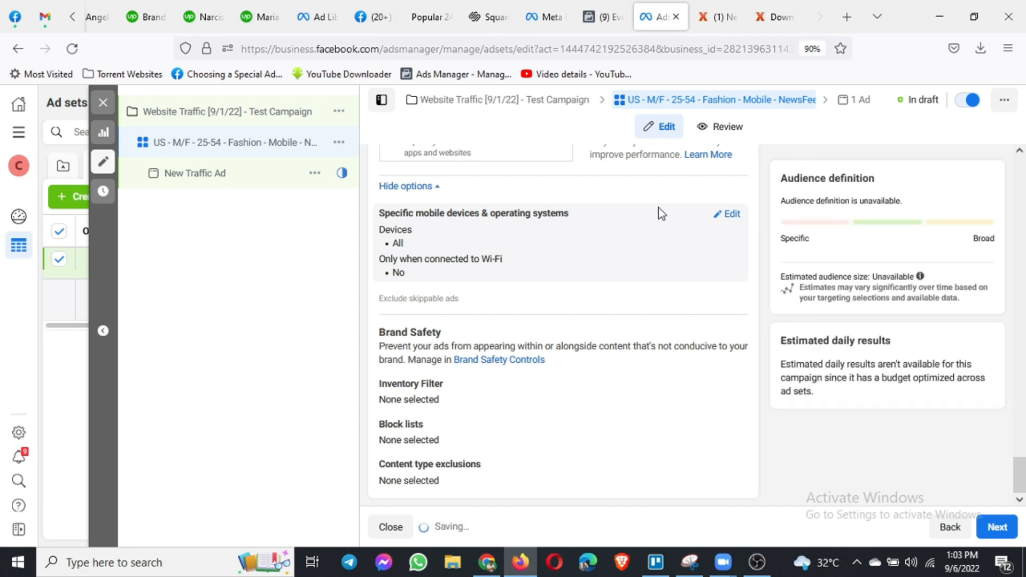
pyautogui.click(727, 214)
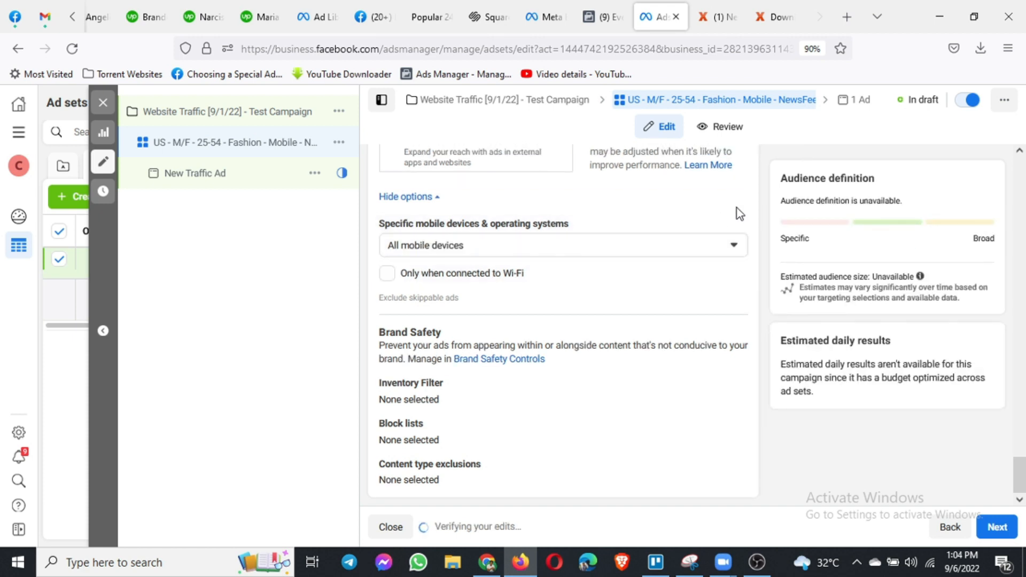
pyautogui.click(443, 247)
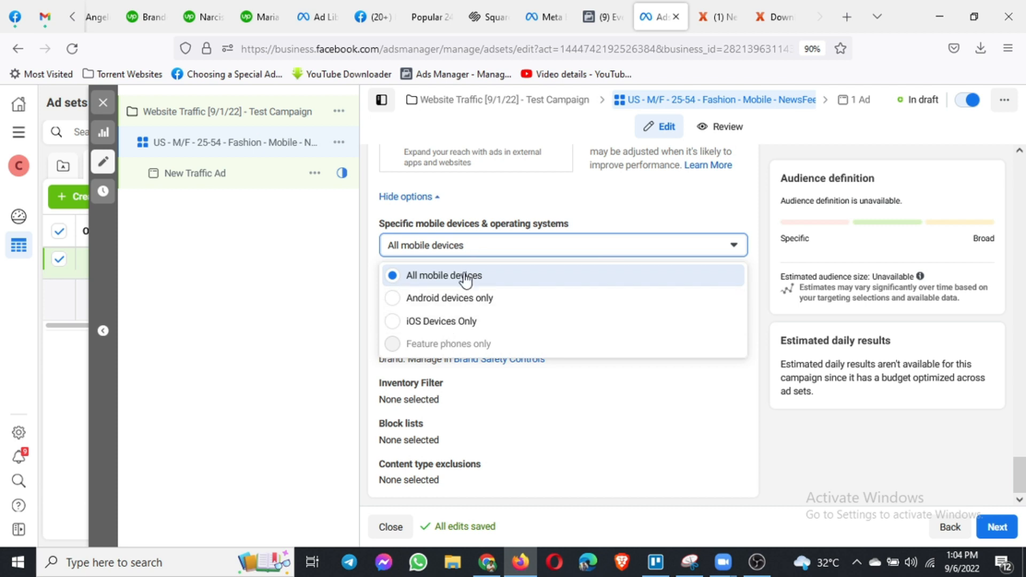
pyautogui.click(769, 380)
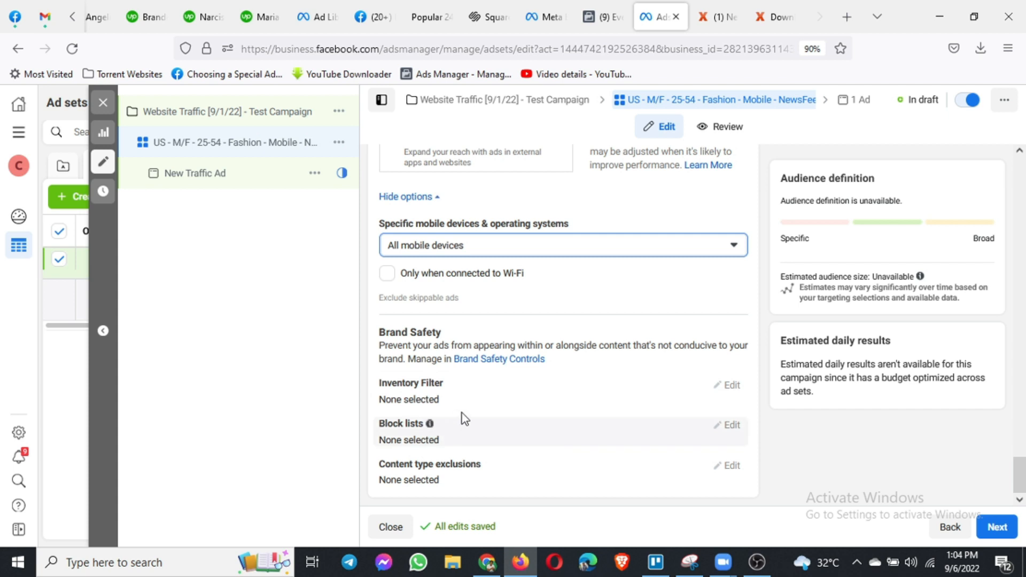
# - Select the Audience network platform for the ad set and return to the Brand Safety settings
pyautogui.scroll(5, 442, 422)
pyautogui.scroll(10, 430, 347)
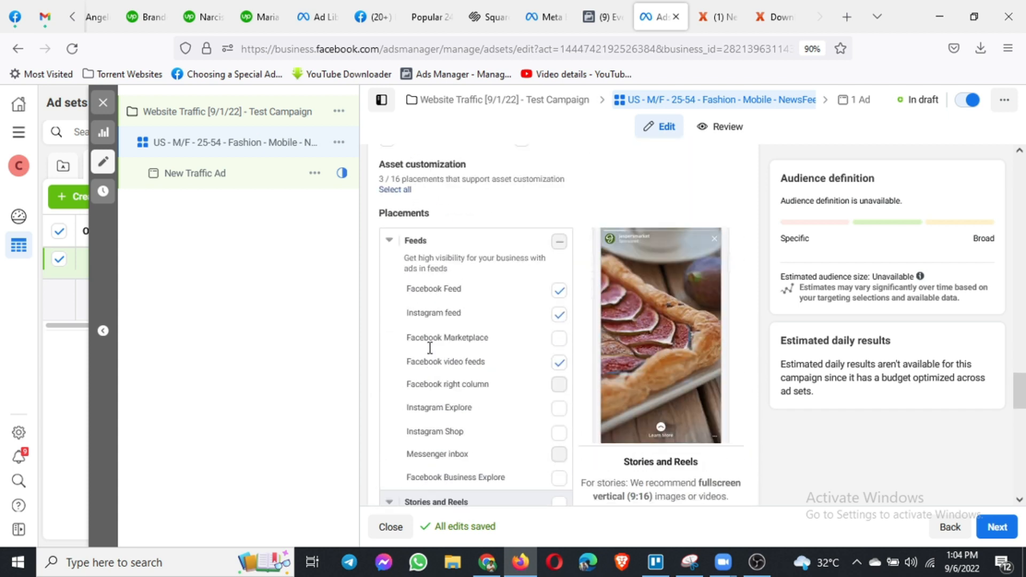
pyautogui.click(392, 259)
pyautogui.scroll(-2, 630, 394)
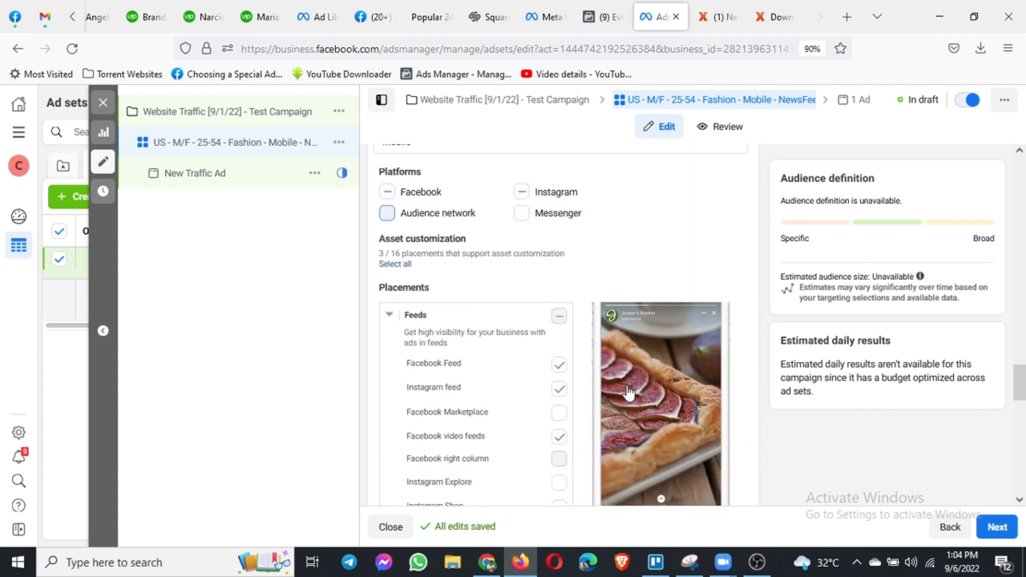
pyautogui.scroll(2, 630, 393)
pyautogui.click(388, 277)
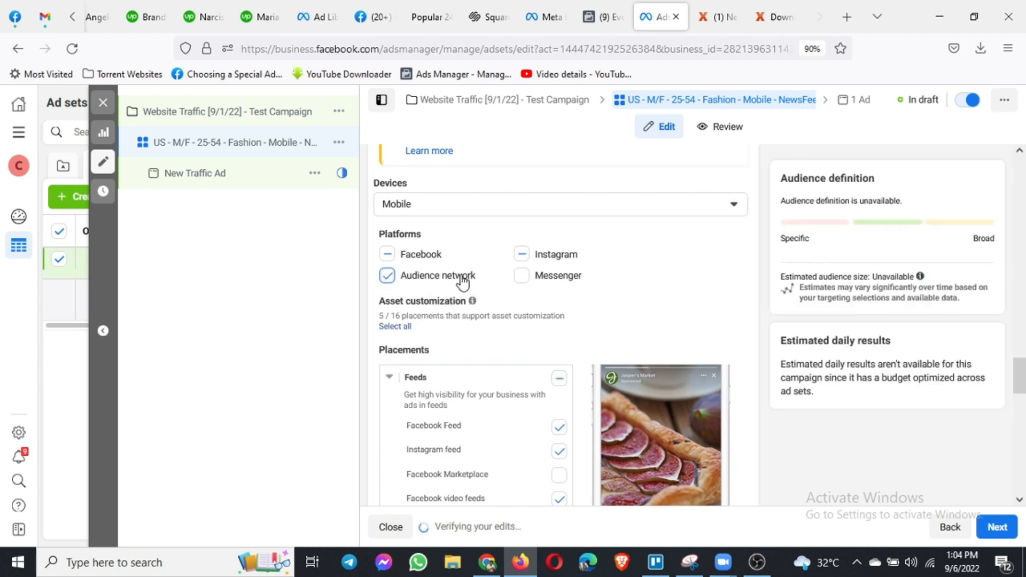
pyautogui.scroll(-10, 725, 357)
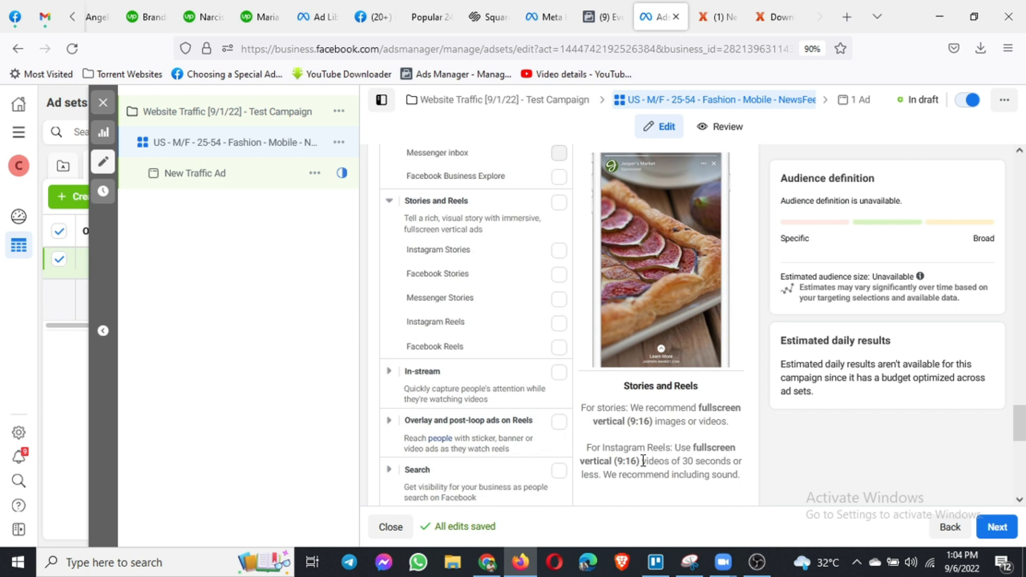
pyautogui.scroll(-2, 644, 466)
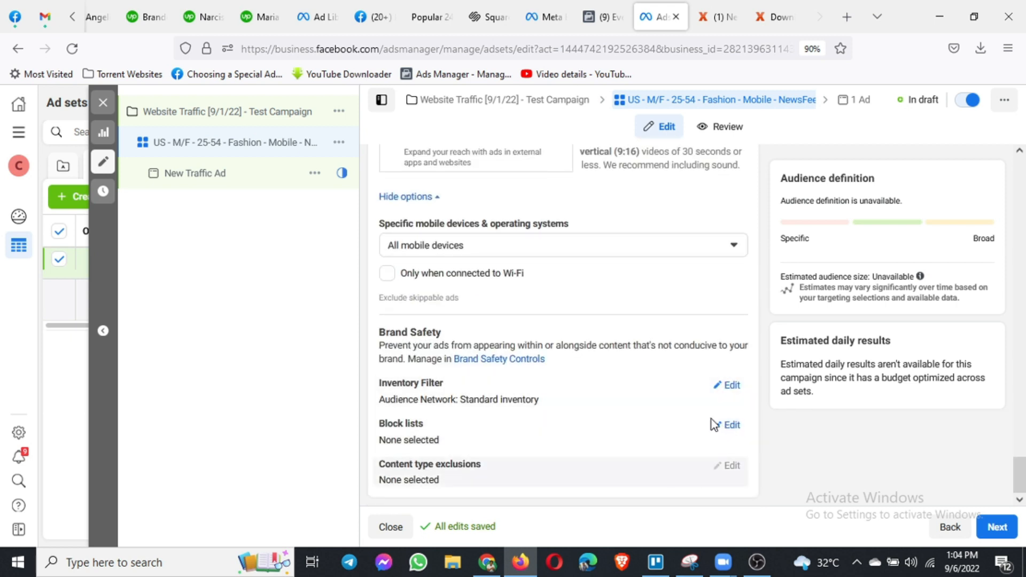
# - Open the Inventory Filter and Block lists settings under Brand Safety and compare the full, standard and limited inventory options
pyautogui.click(731, 385)
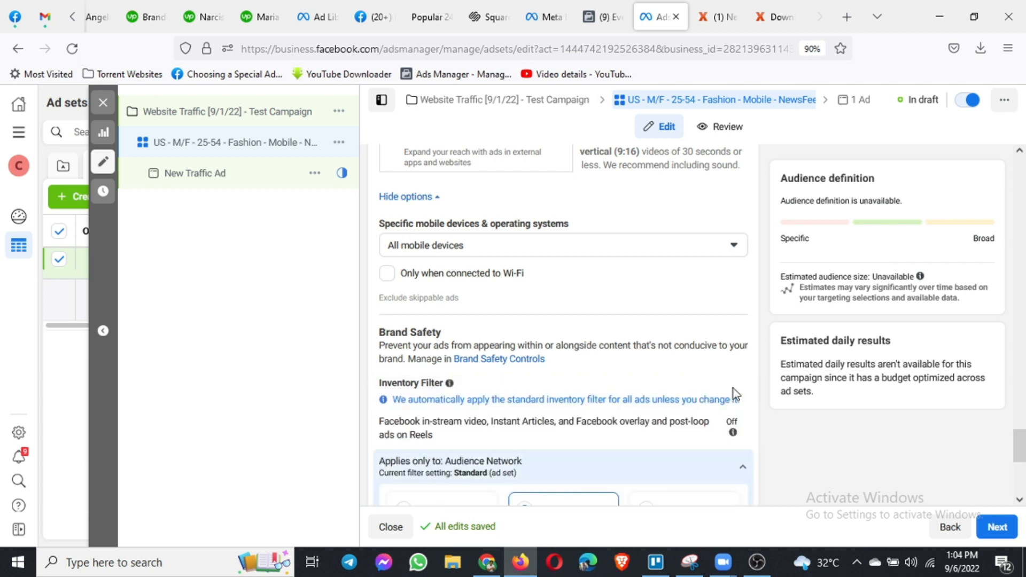
pyautogui.scroll(-3, 421, 409)
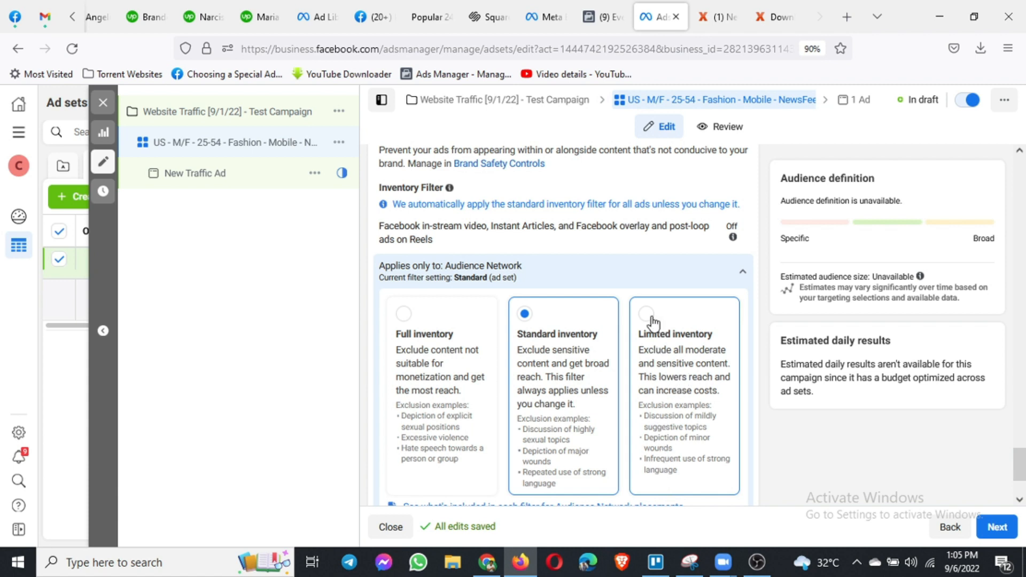
pyautogui.scroll(-3, 534, 369)
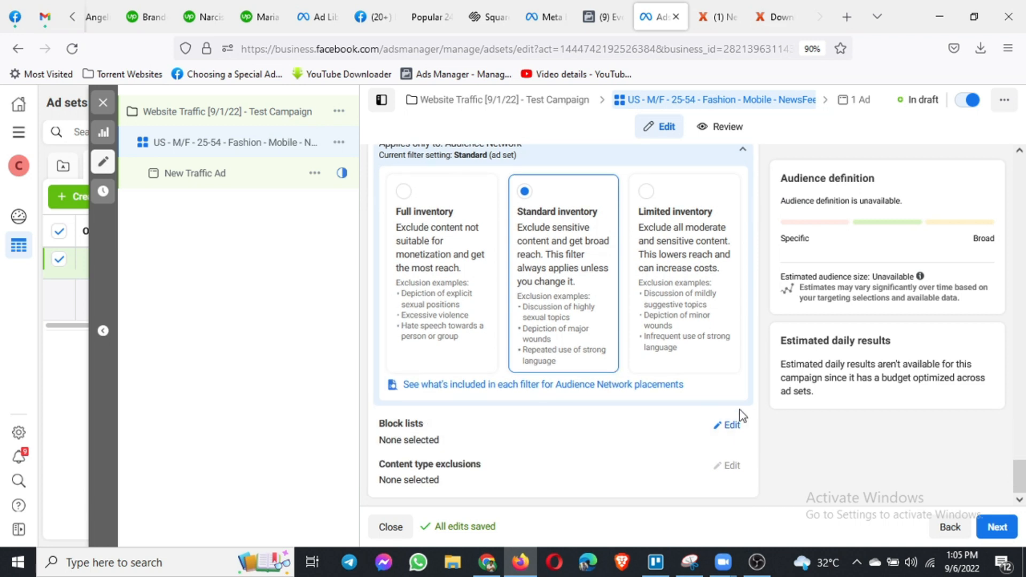
pyautogui.click(728, 425)
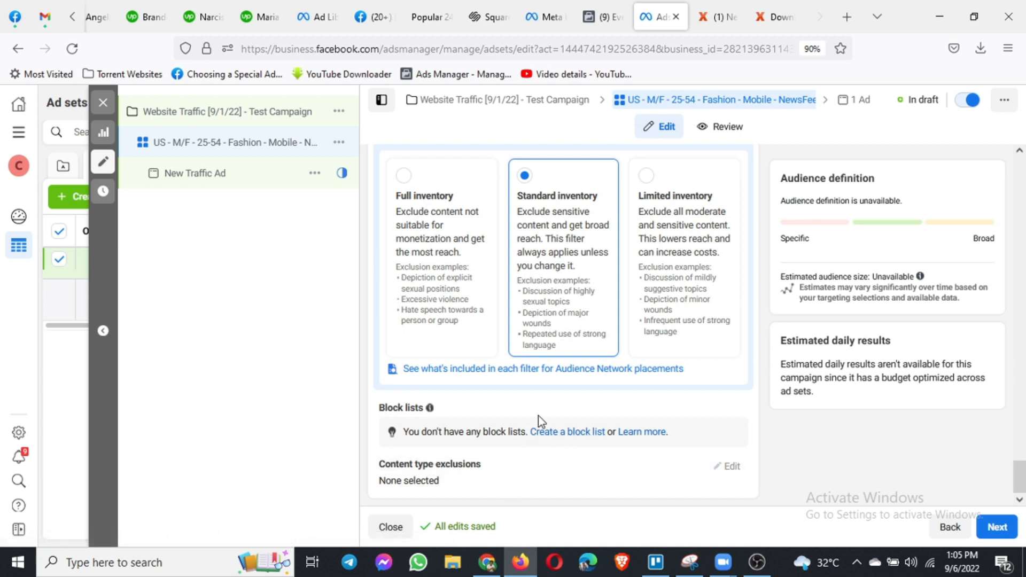
# - Deselect the Audience network platform and recheck the Brand Safety section
pyautogui.scroll(5, 538, 415)
pyautogui.scroll(10, 538, 414)
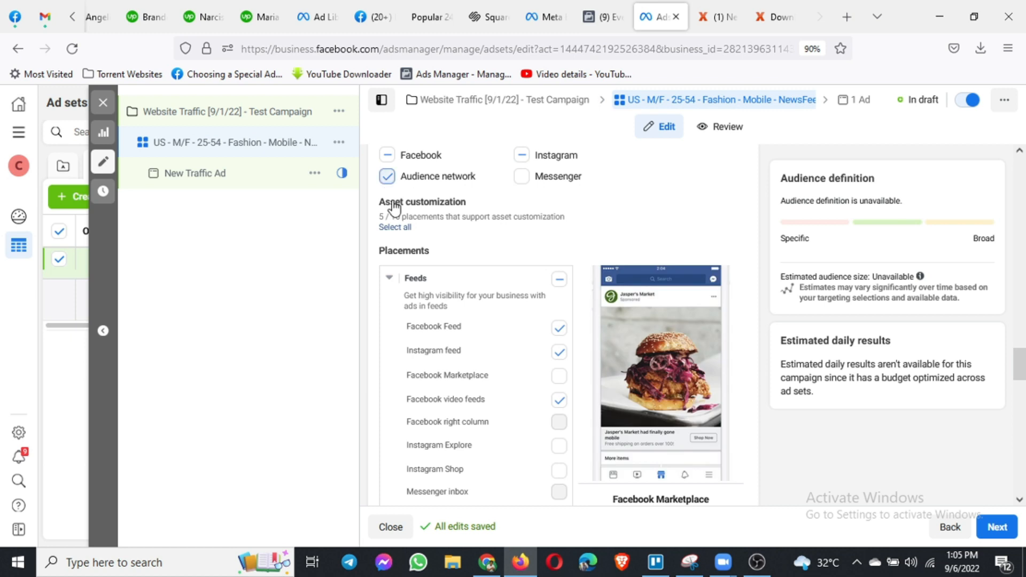
pyautogui.click(402, 186)
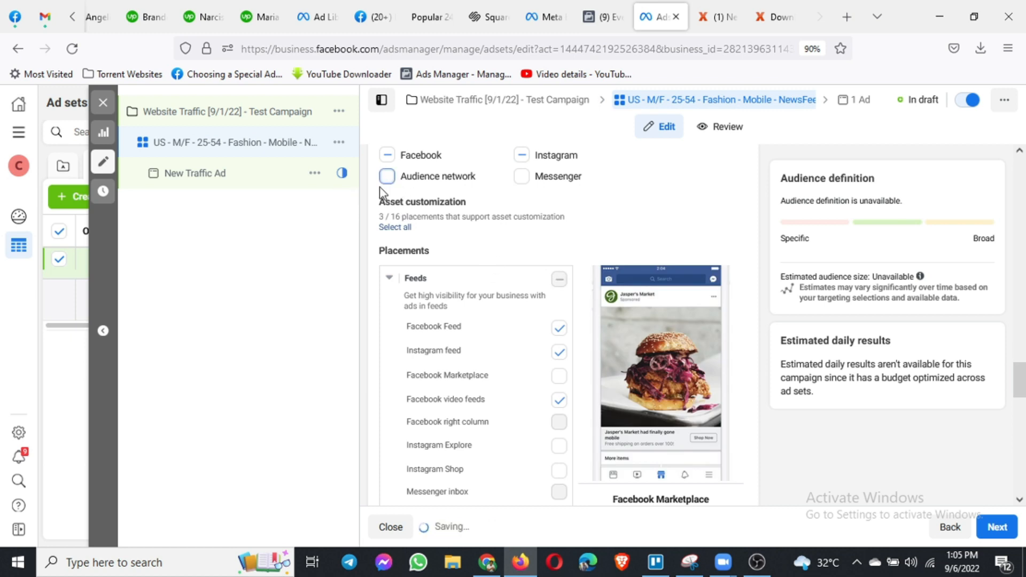
pyautogui.scroll(-10, 580, 485)
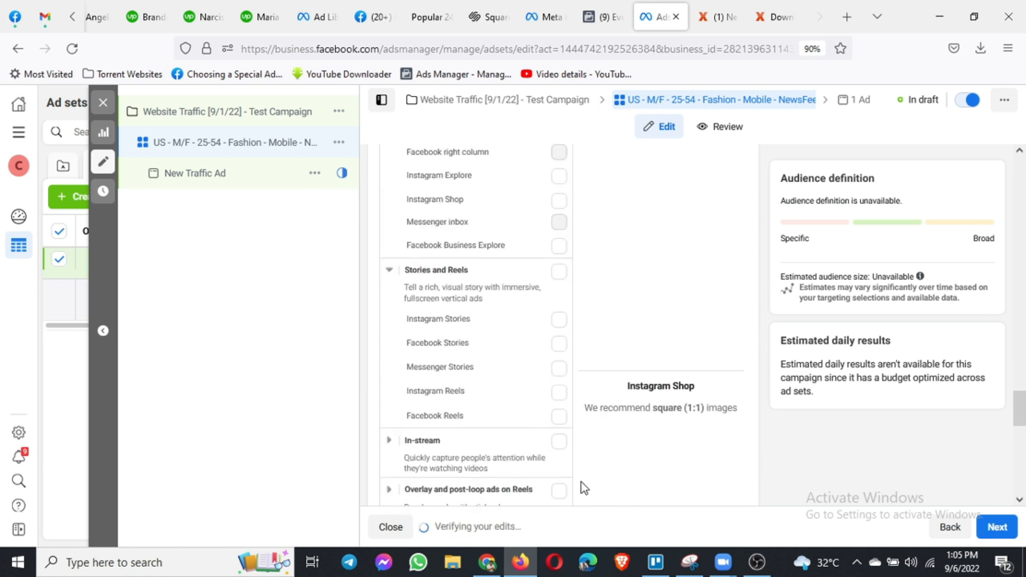
pyautogui.scroll(-7, 581, 482)
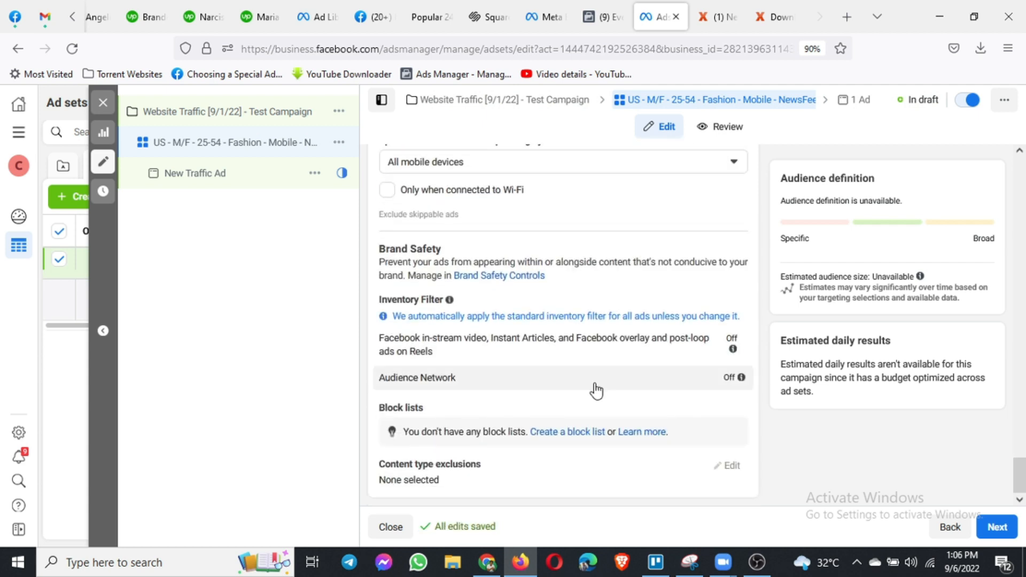
# - Review the ad set from its placements and saved audience back up to the ad set name, and highlight the full name
pyautogui.scroll(10, 593, 390)
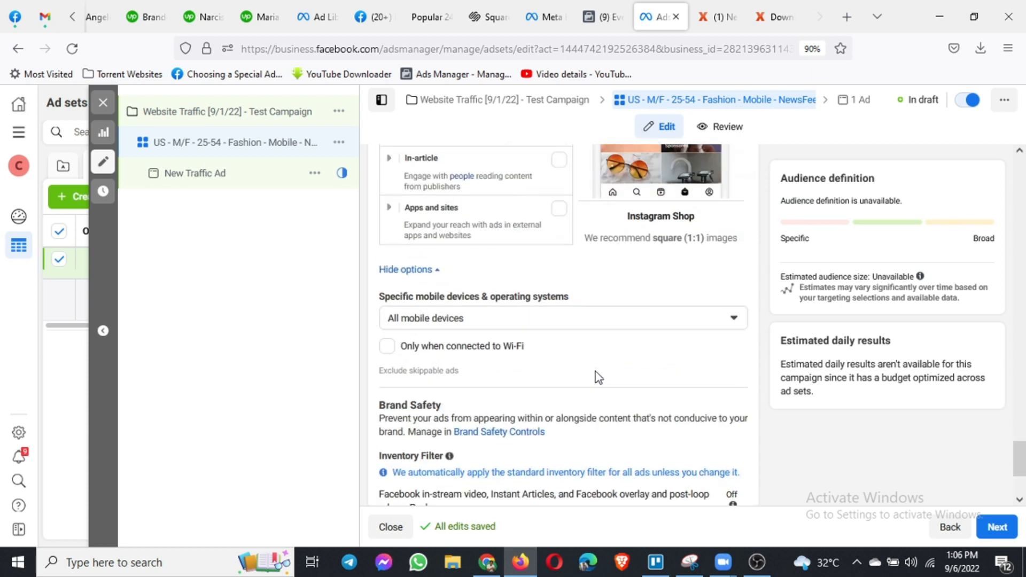
pyautogui.scroll(10, 597, 377)
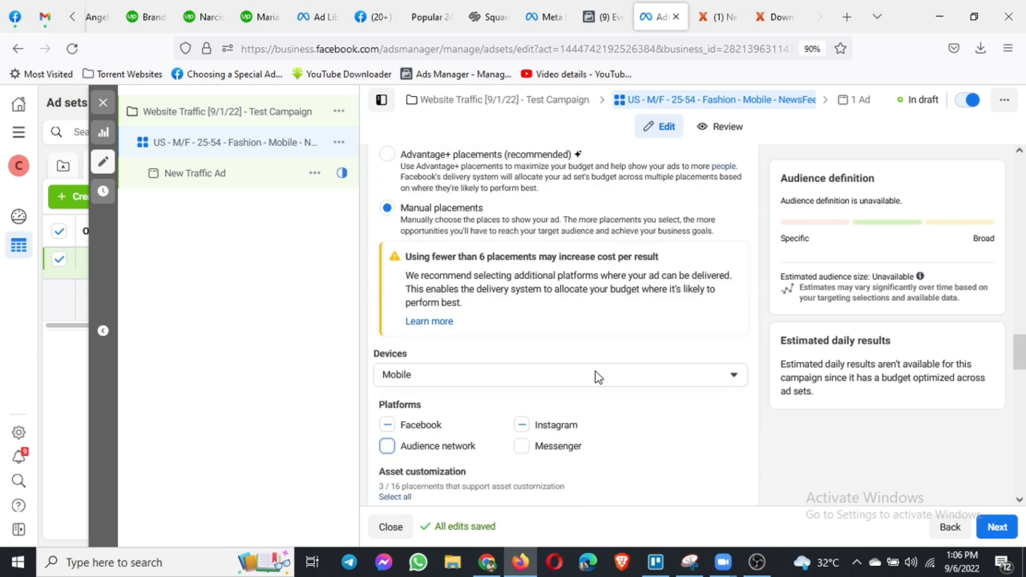
pyautogui.scroll(10, 599, 378)
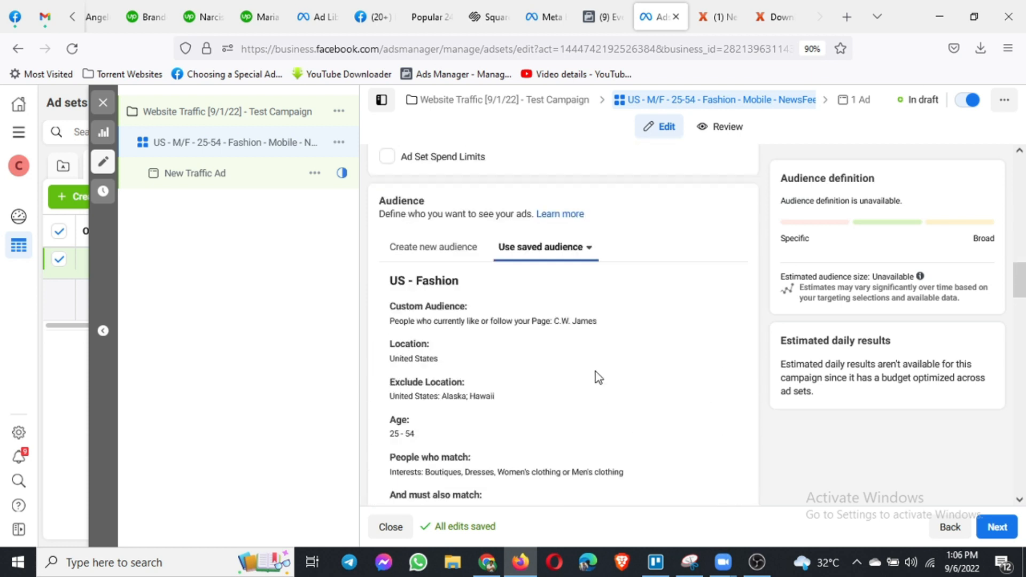
pyautogui.scroll(5, 593, 377)
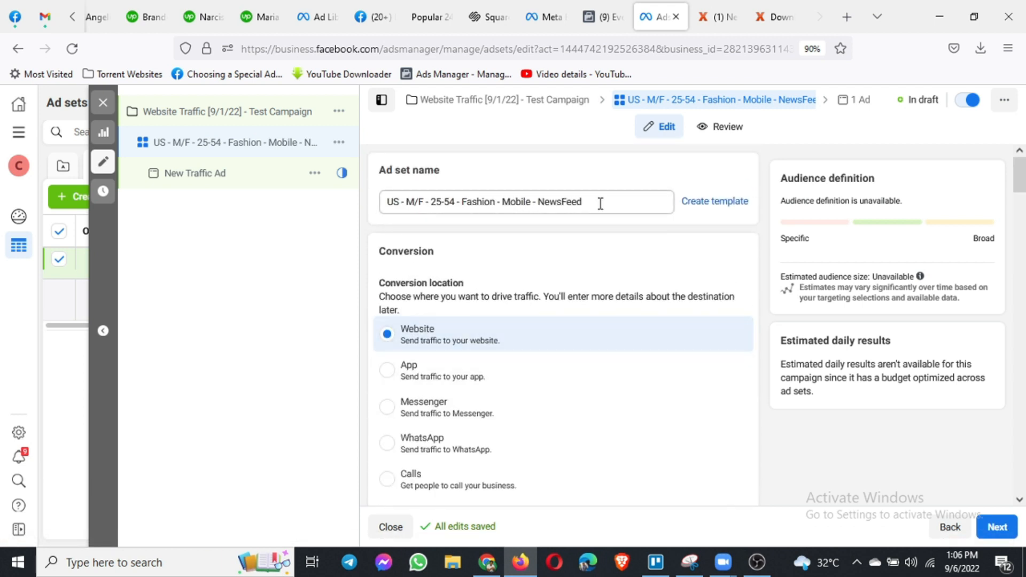
pyautogui.moveTo(593, 204); pyautogui.dragTo(393, 208)
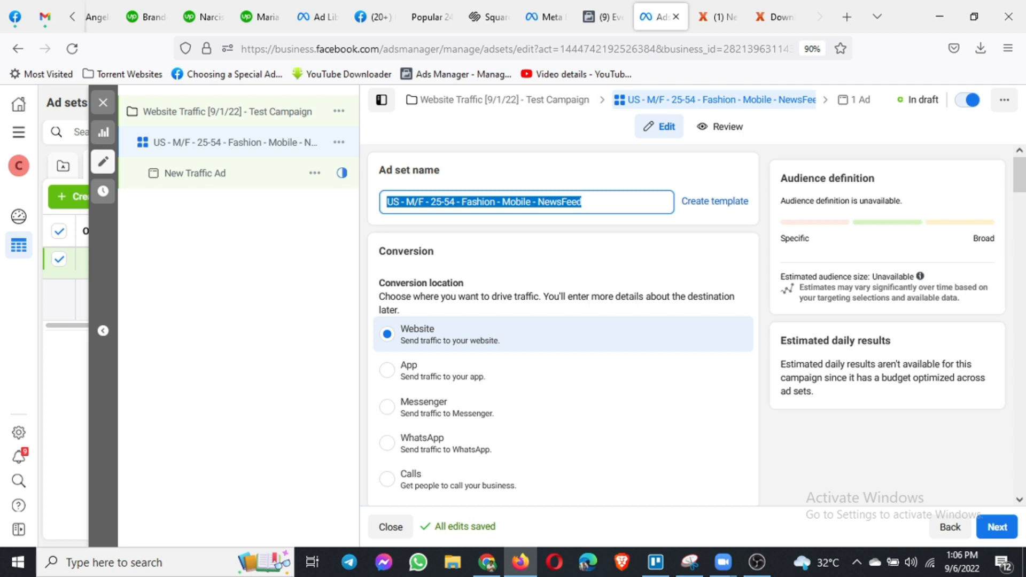
pyautogui.hotkey('alt', 'Tab')
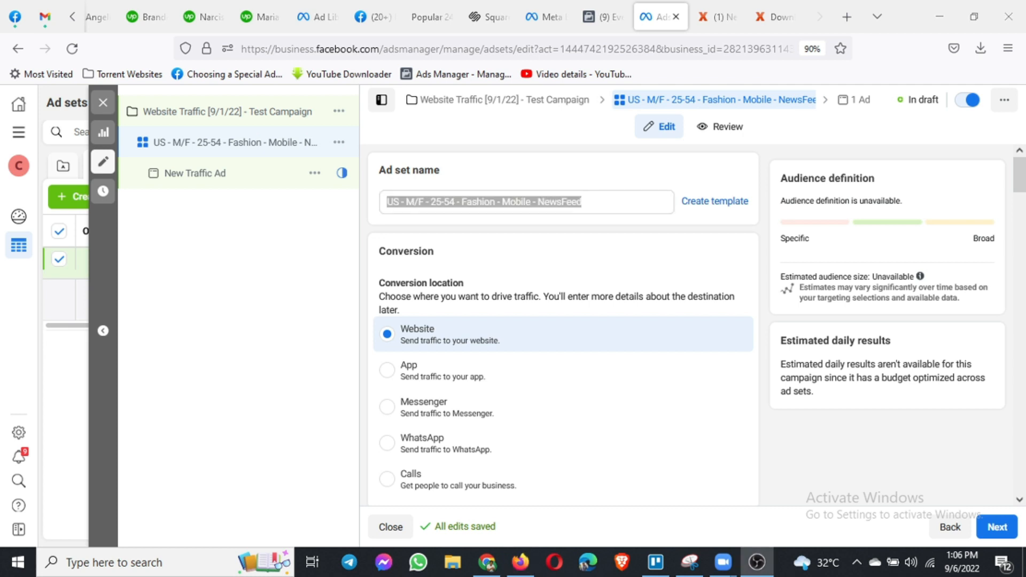